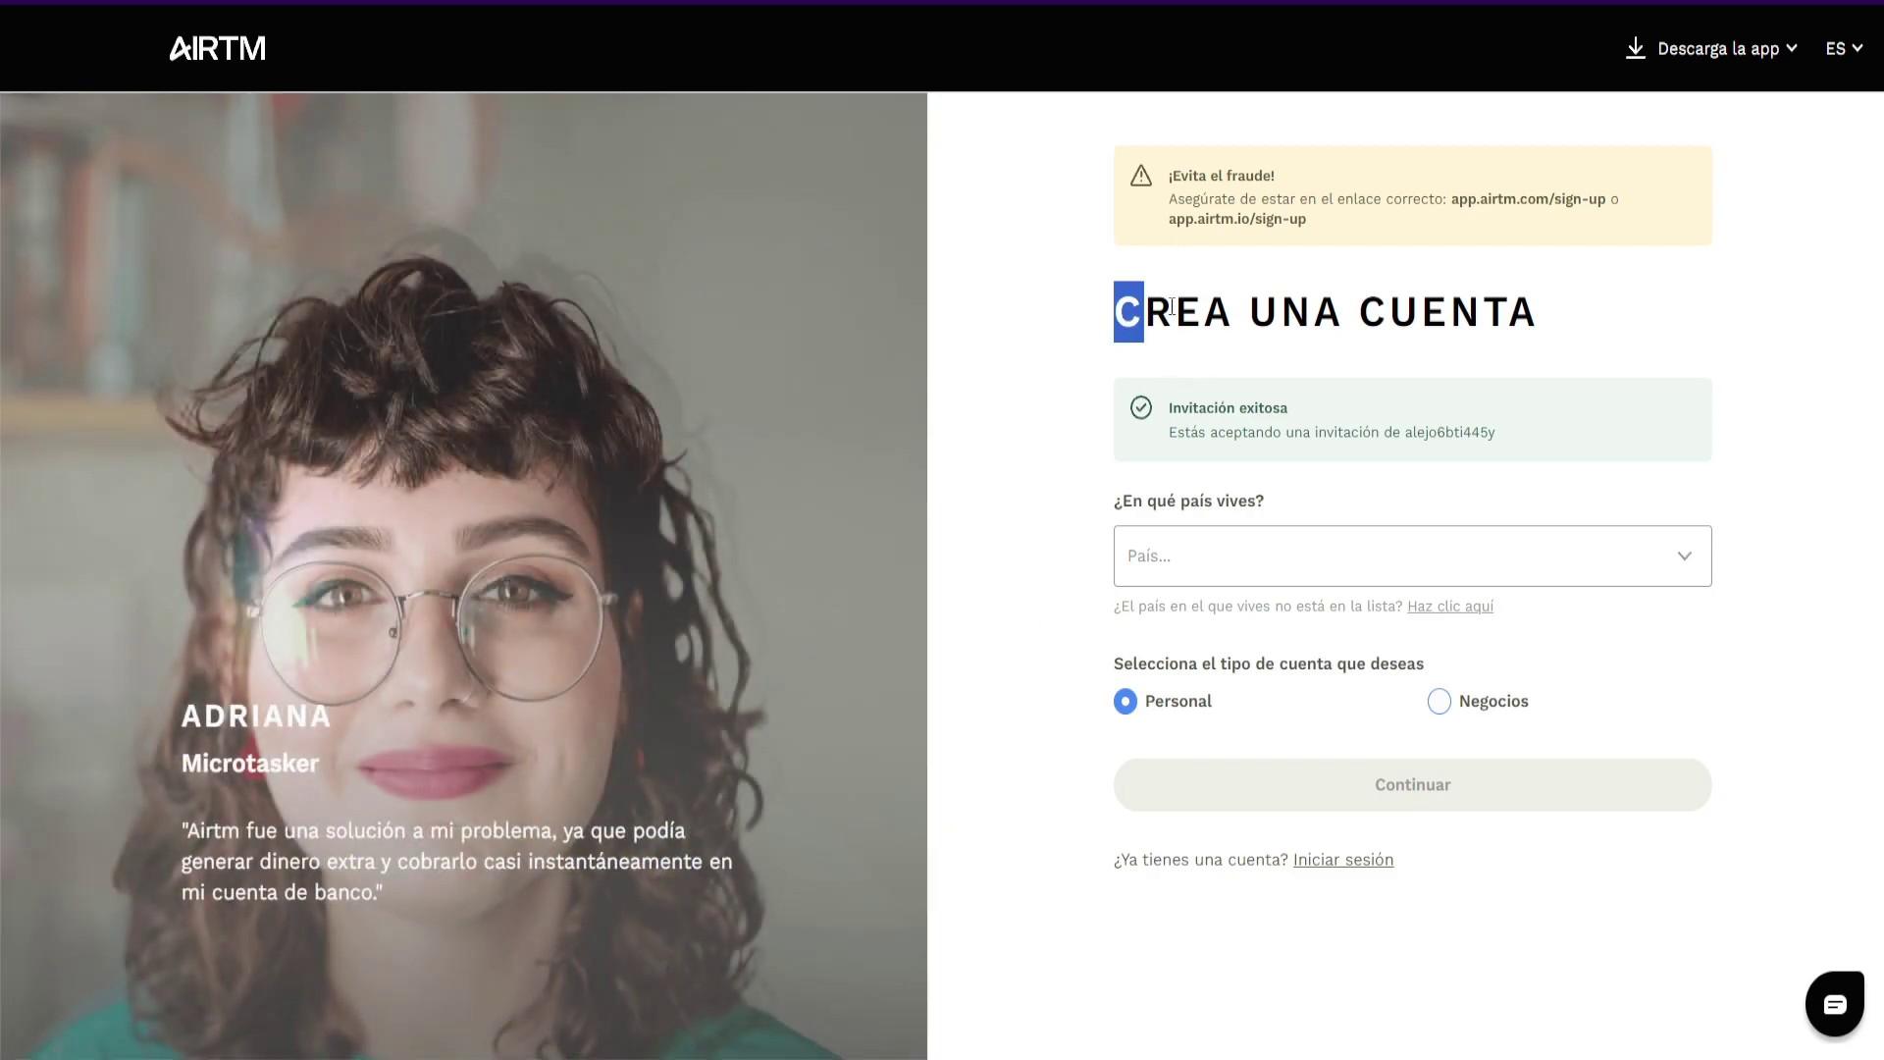
Examine the sign-up form's invitation notice and the list of countries of residence.
drag(1153, 413, 1290, 406)
click(1294, 407)
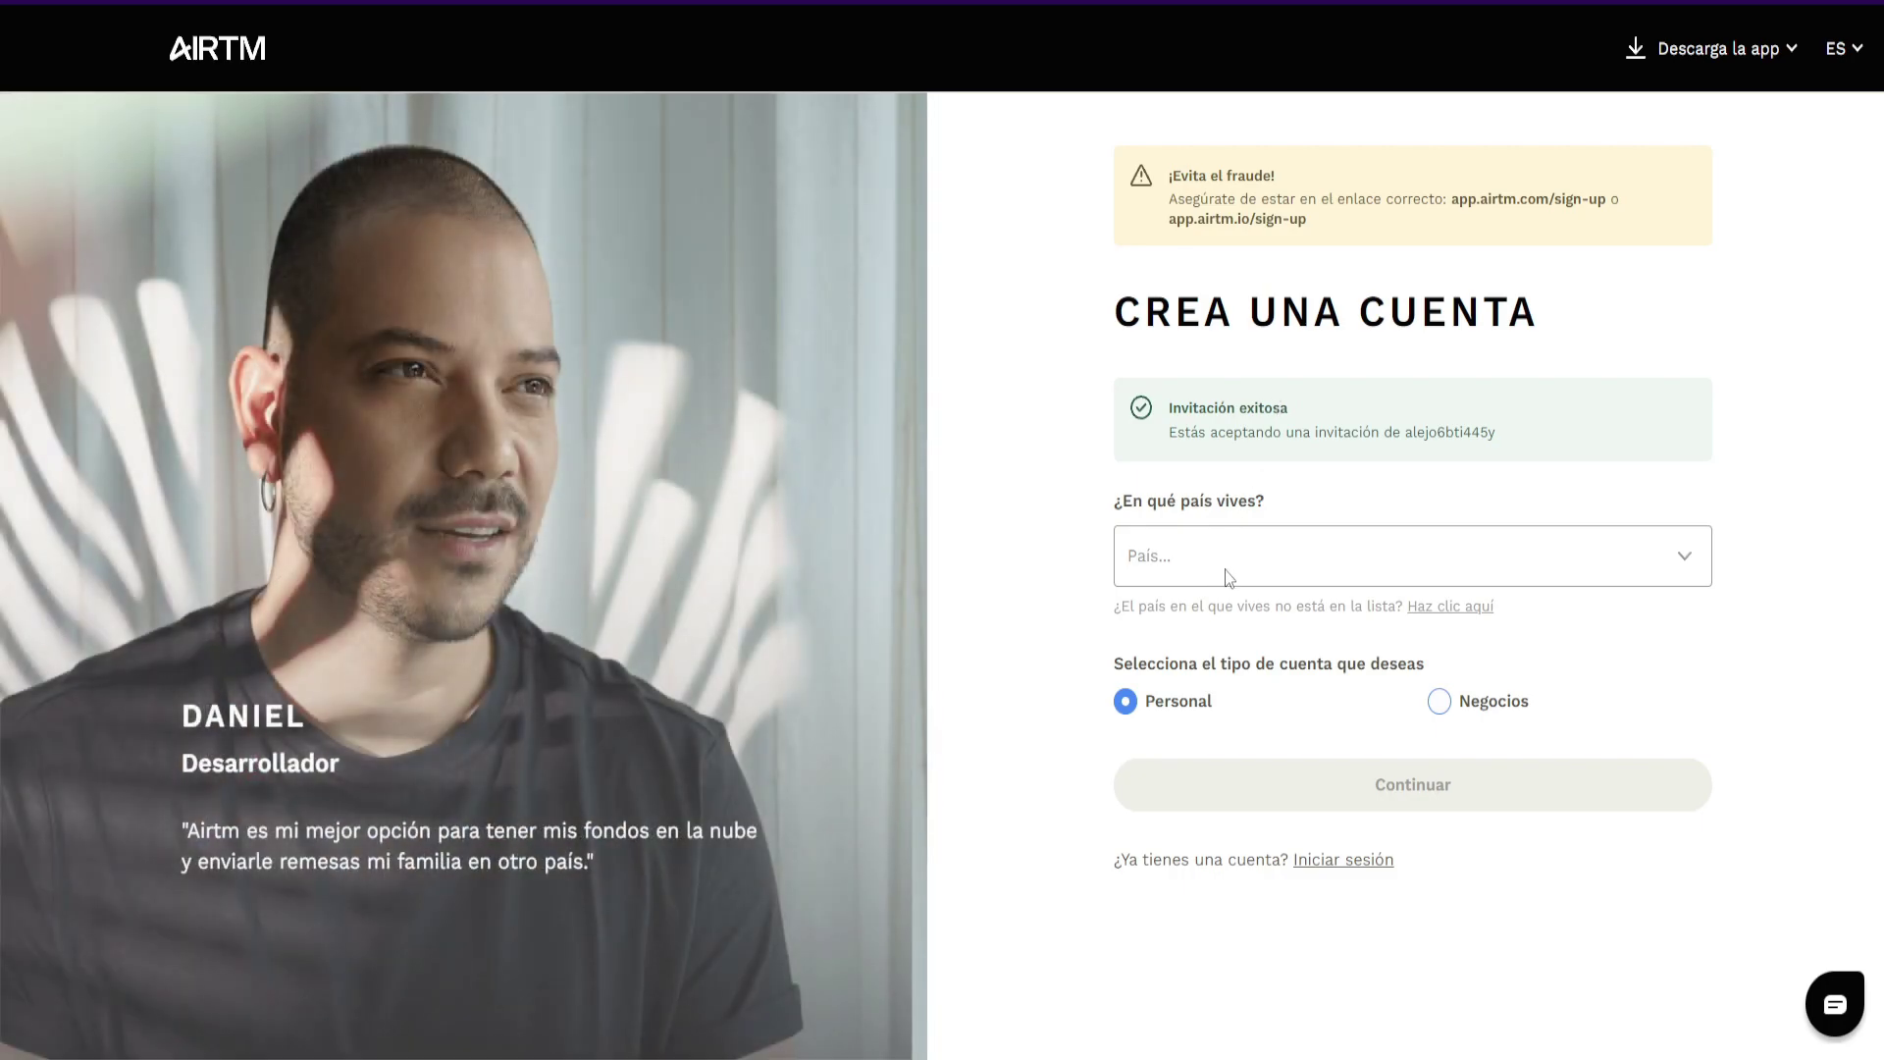
click(1229, 570)
scroll(1189, 685, down, 1)
scroll(1192, 683, down, 2)
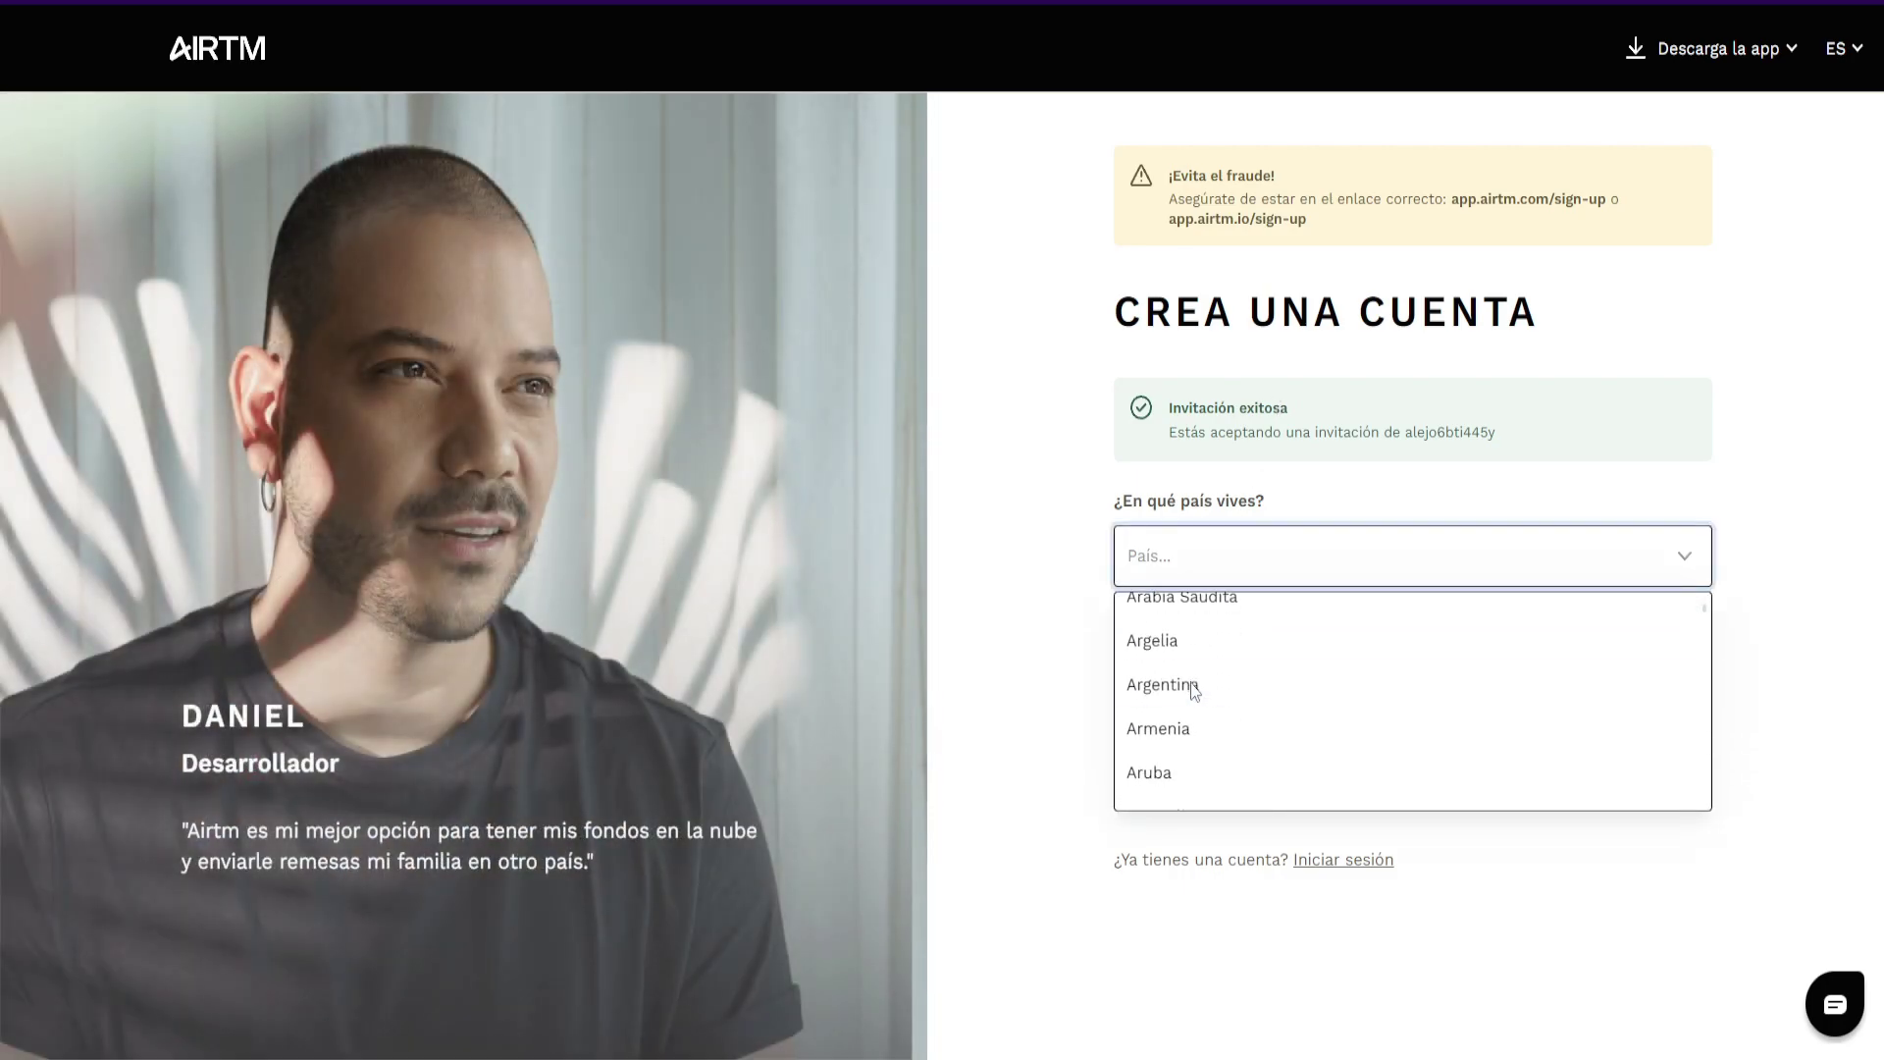
click(1246, 692)
click(1166, 778)
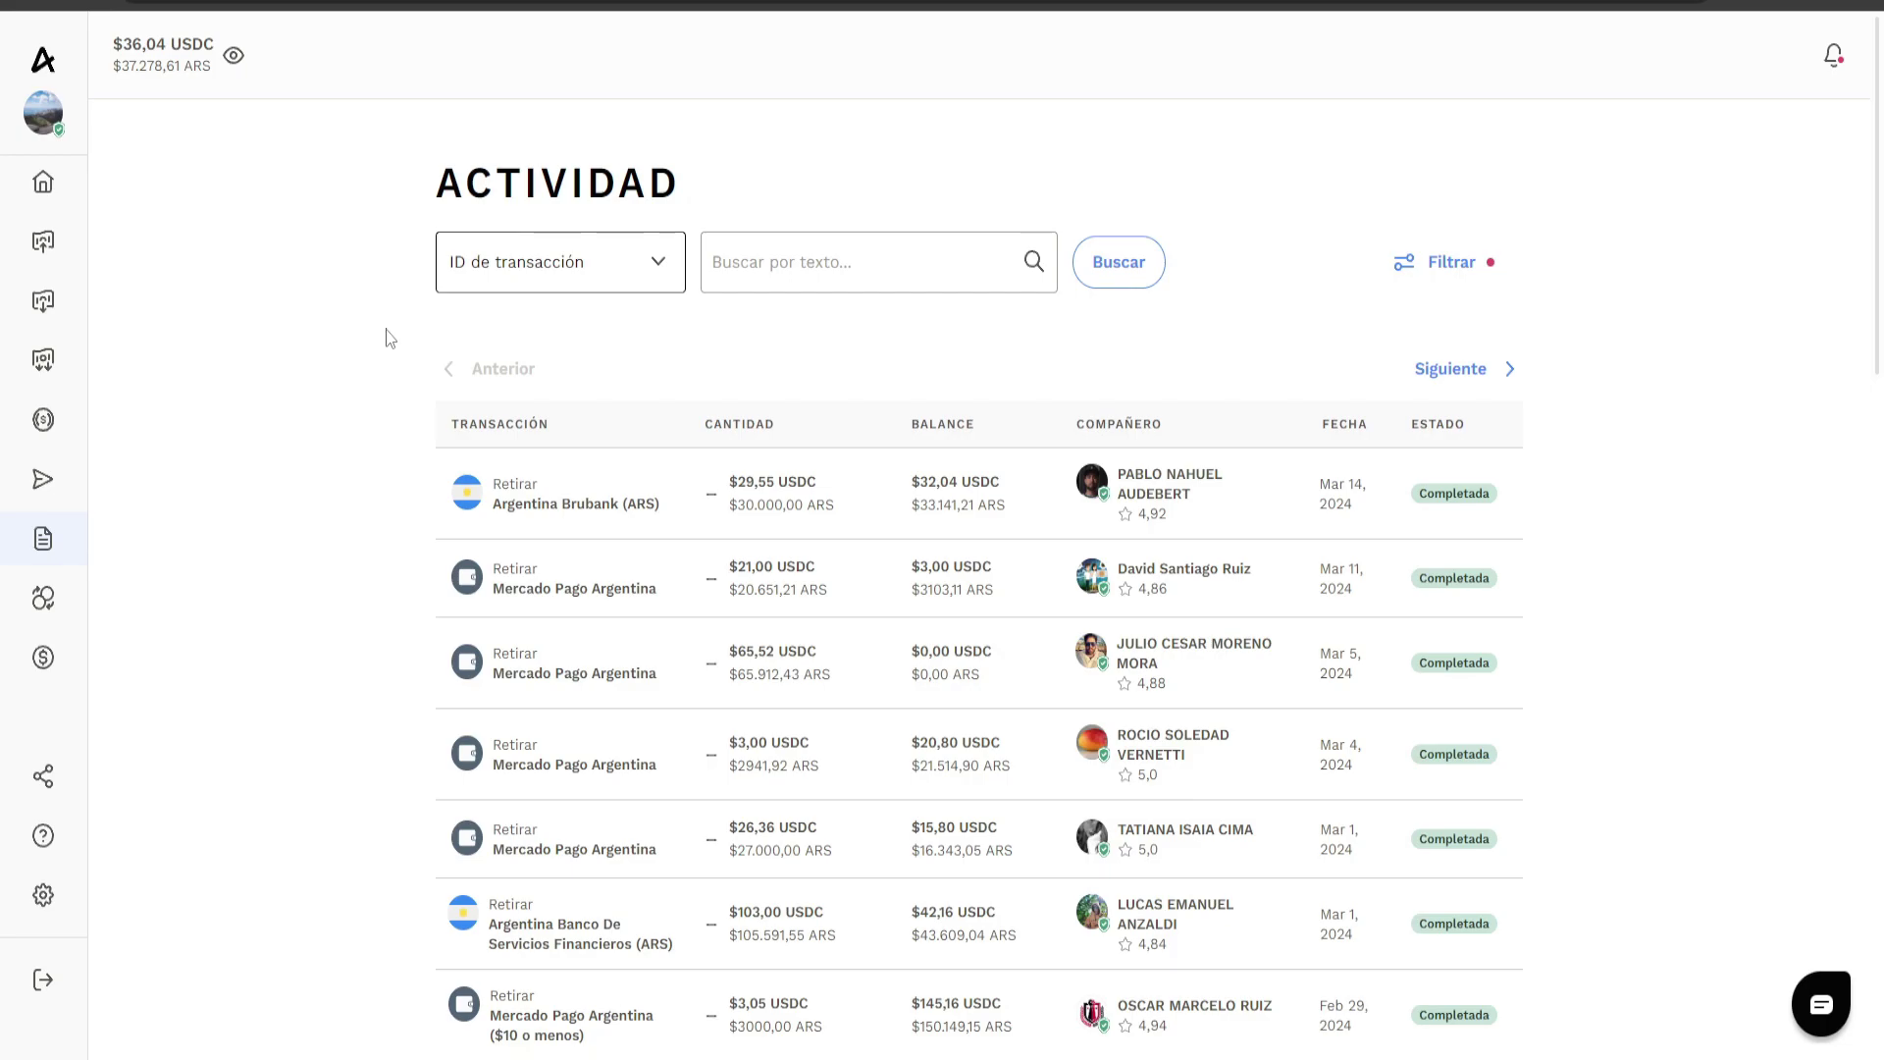
Switch to the PayPal wallet page and check the available balance.
mouse_move(88, 24)
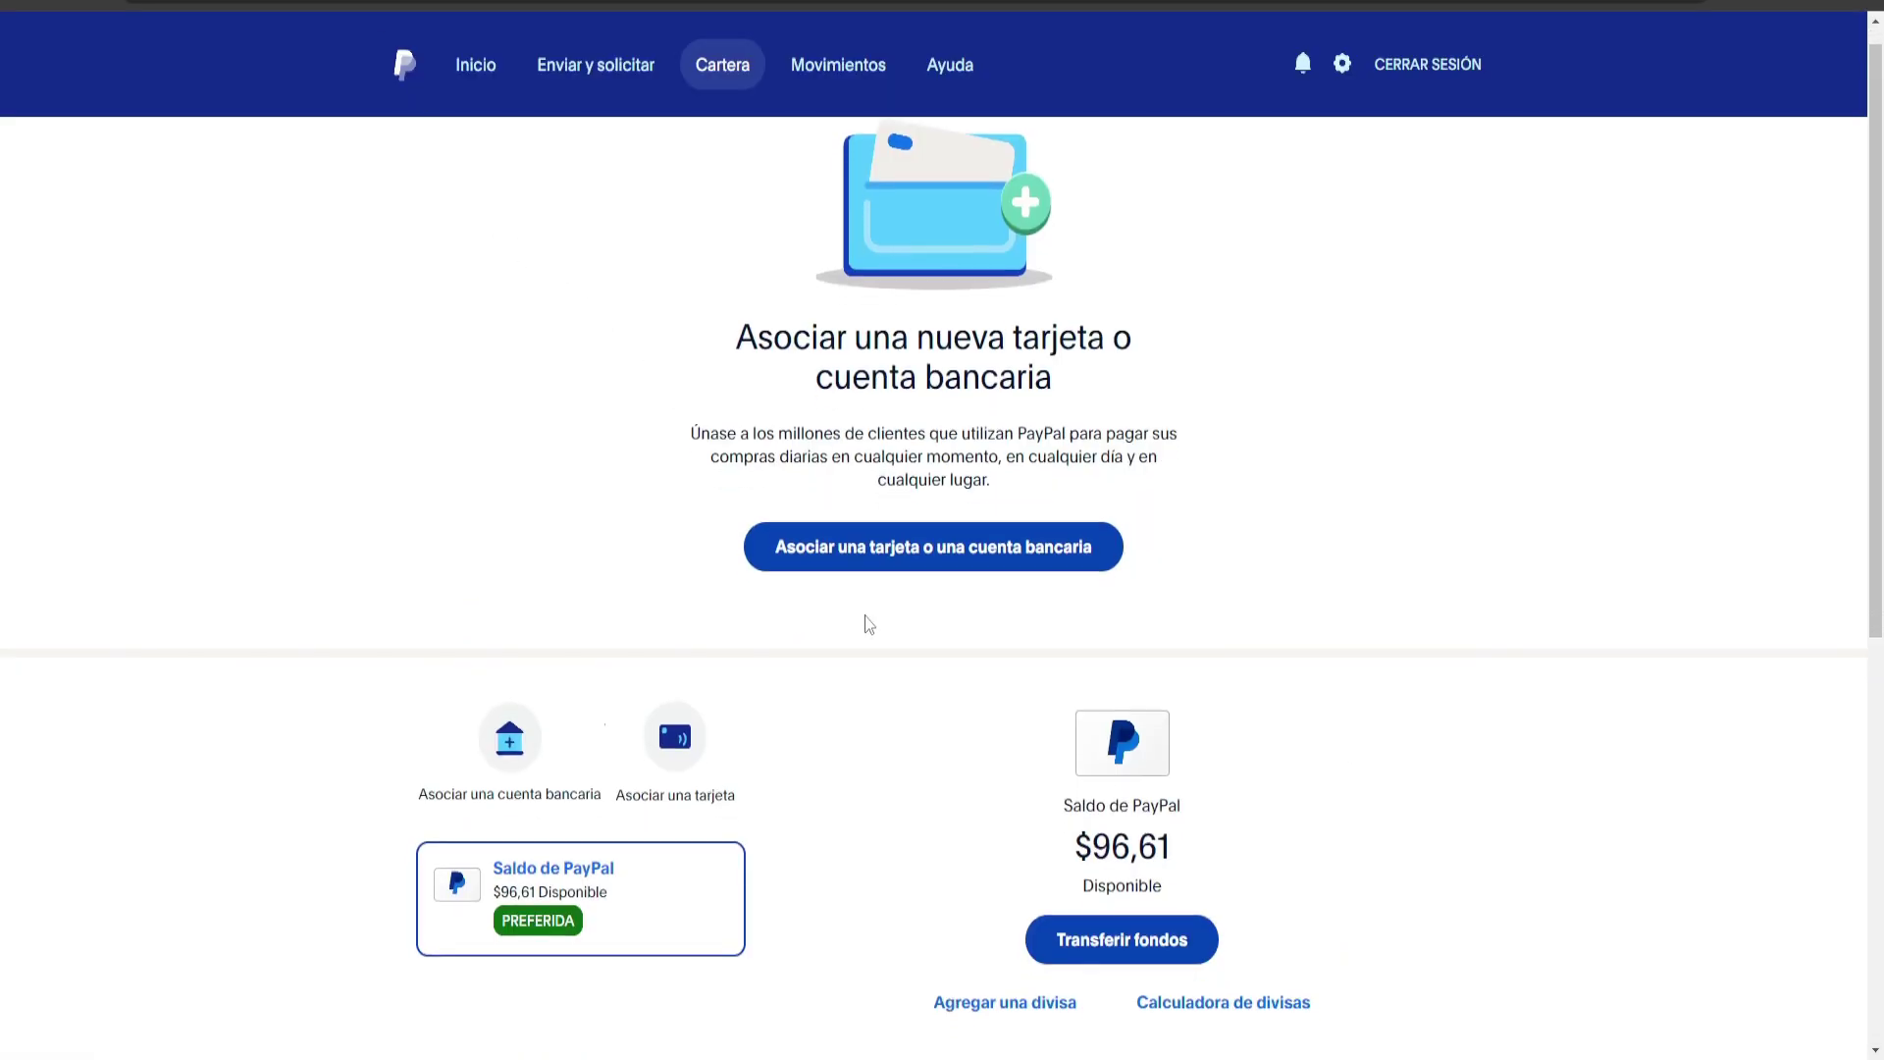
scroll(1002, 579, down, 4)
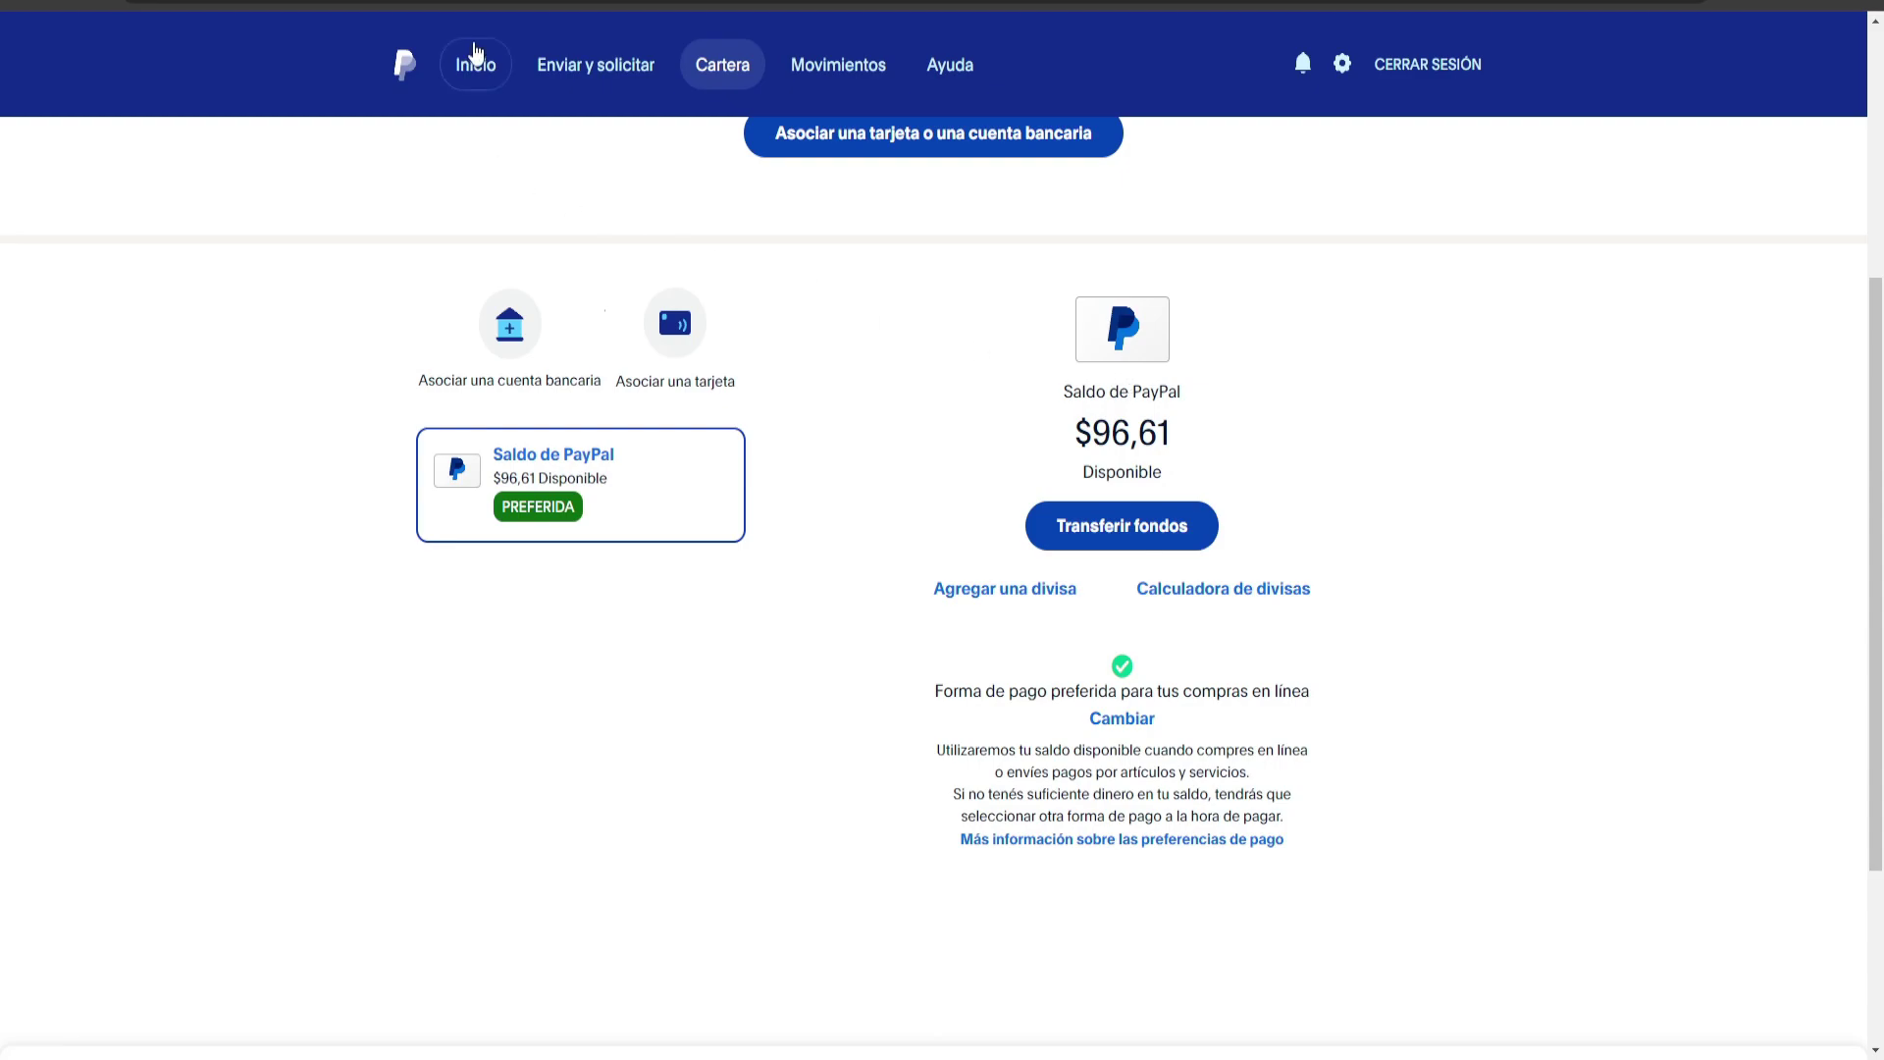
scroll(805, 383, up, 2)
scroll(873, 422, down, 2)
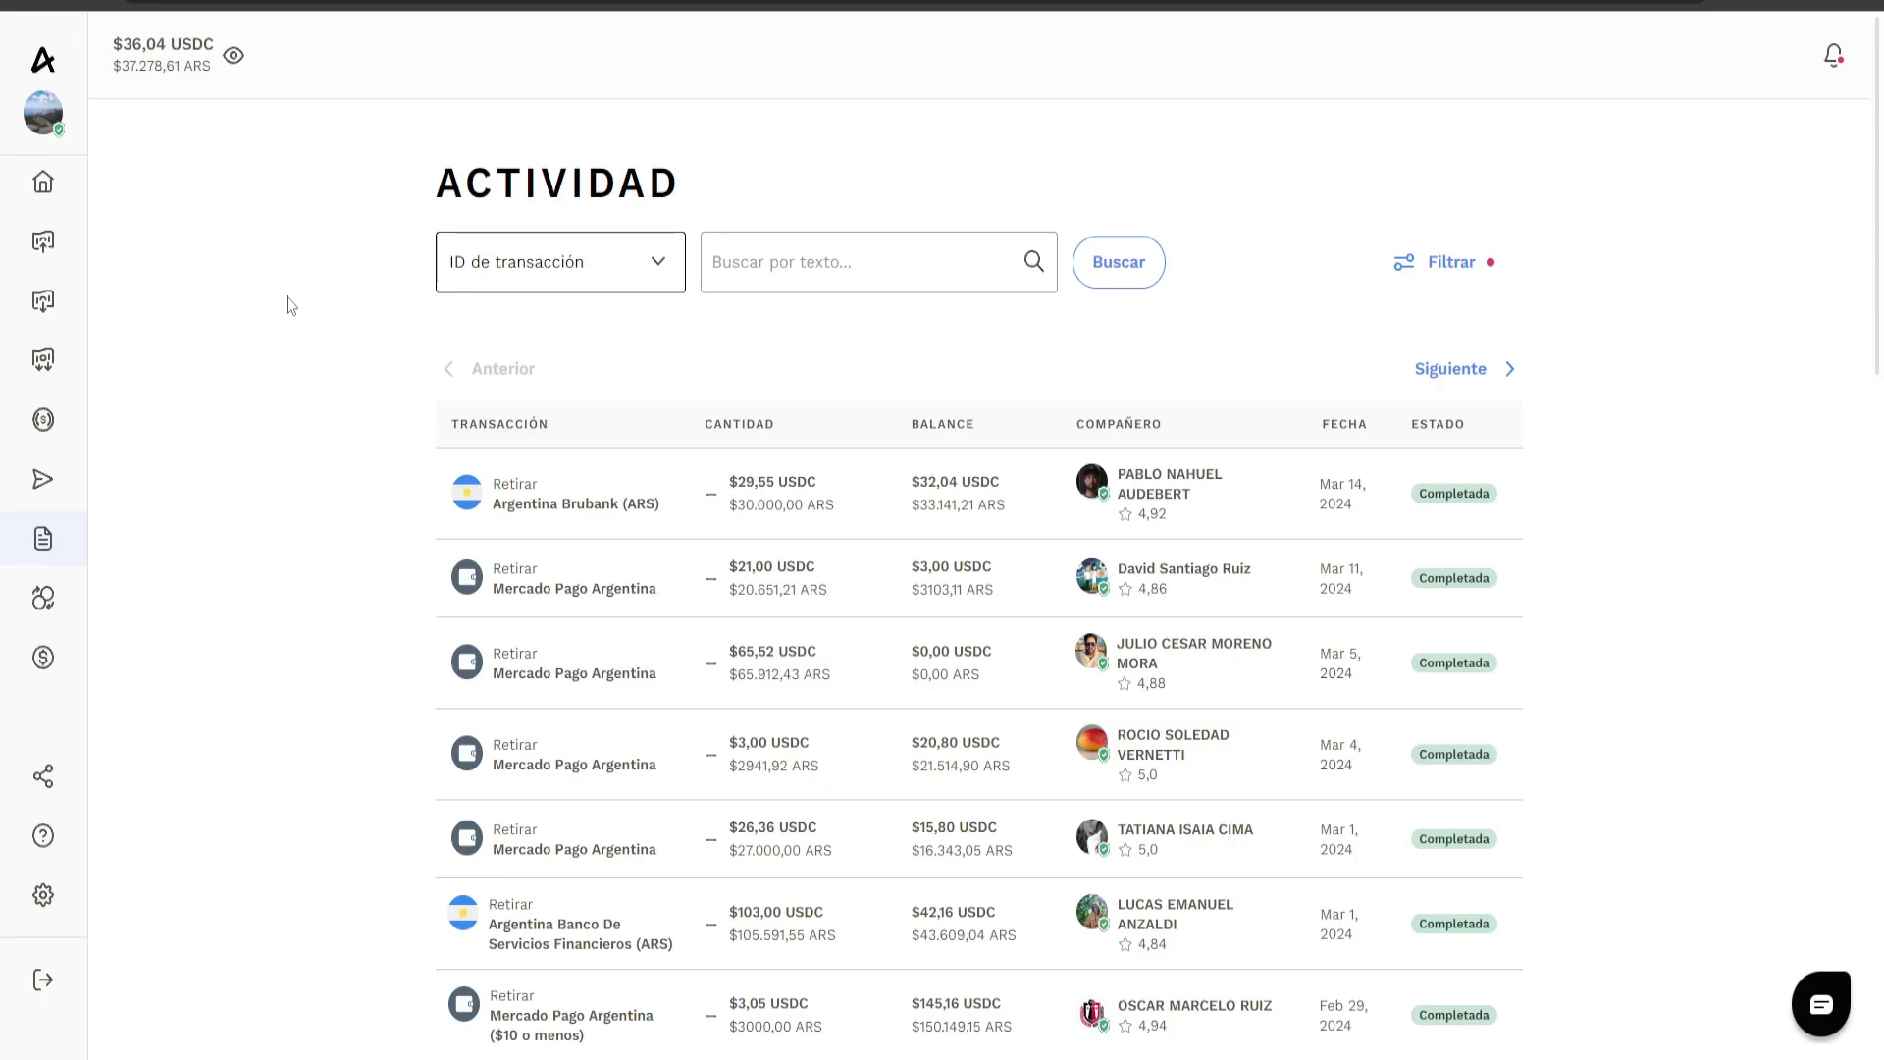
Switch back to Airtm, open the account settings and check the account's verification status.
mouse_move(60, 132)
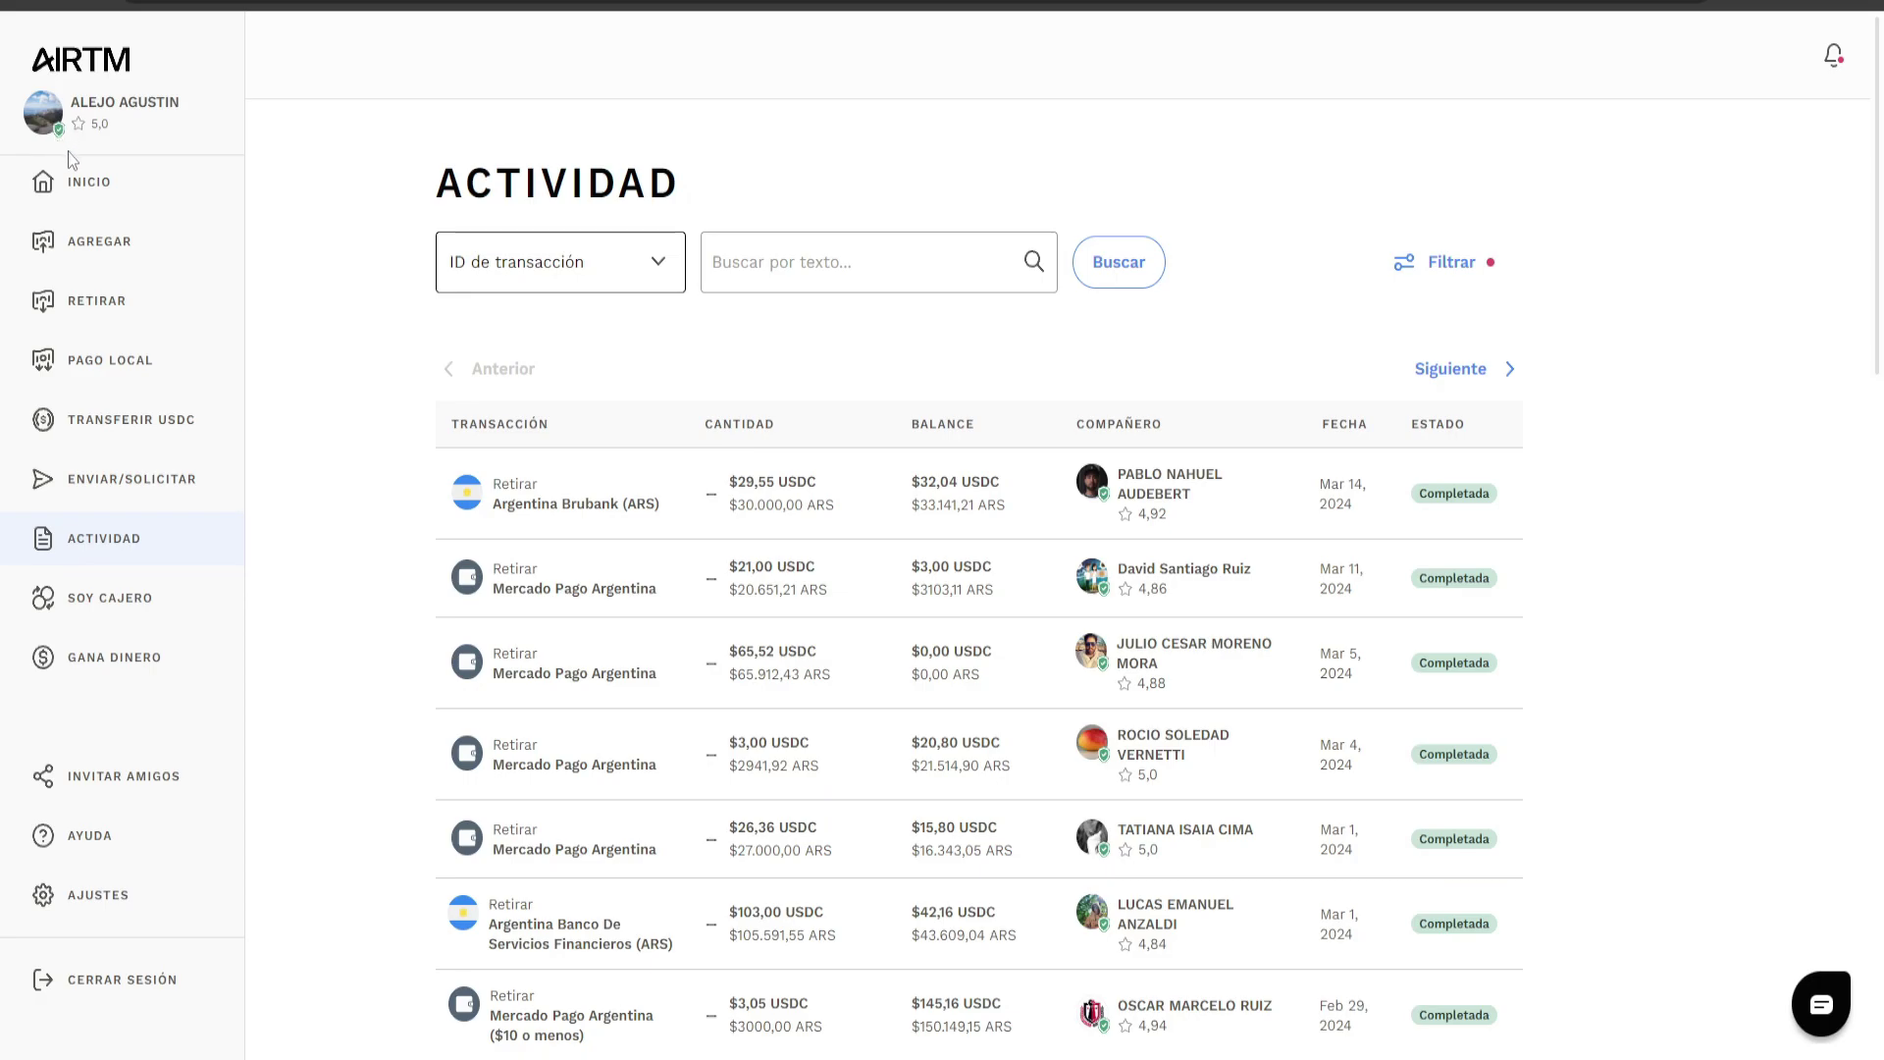
click(139, 901)
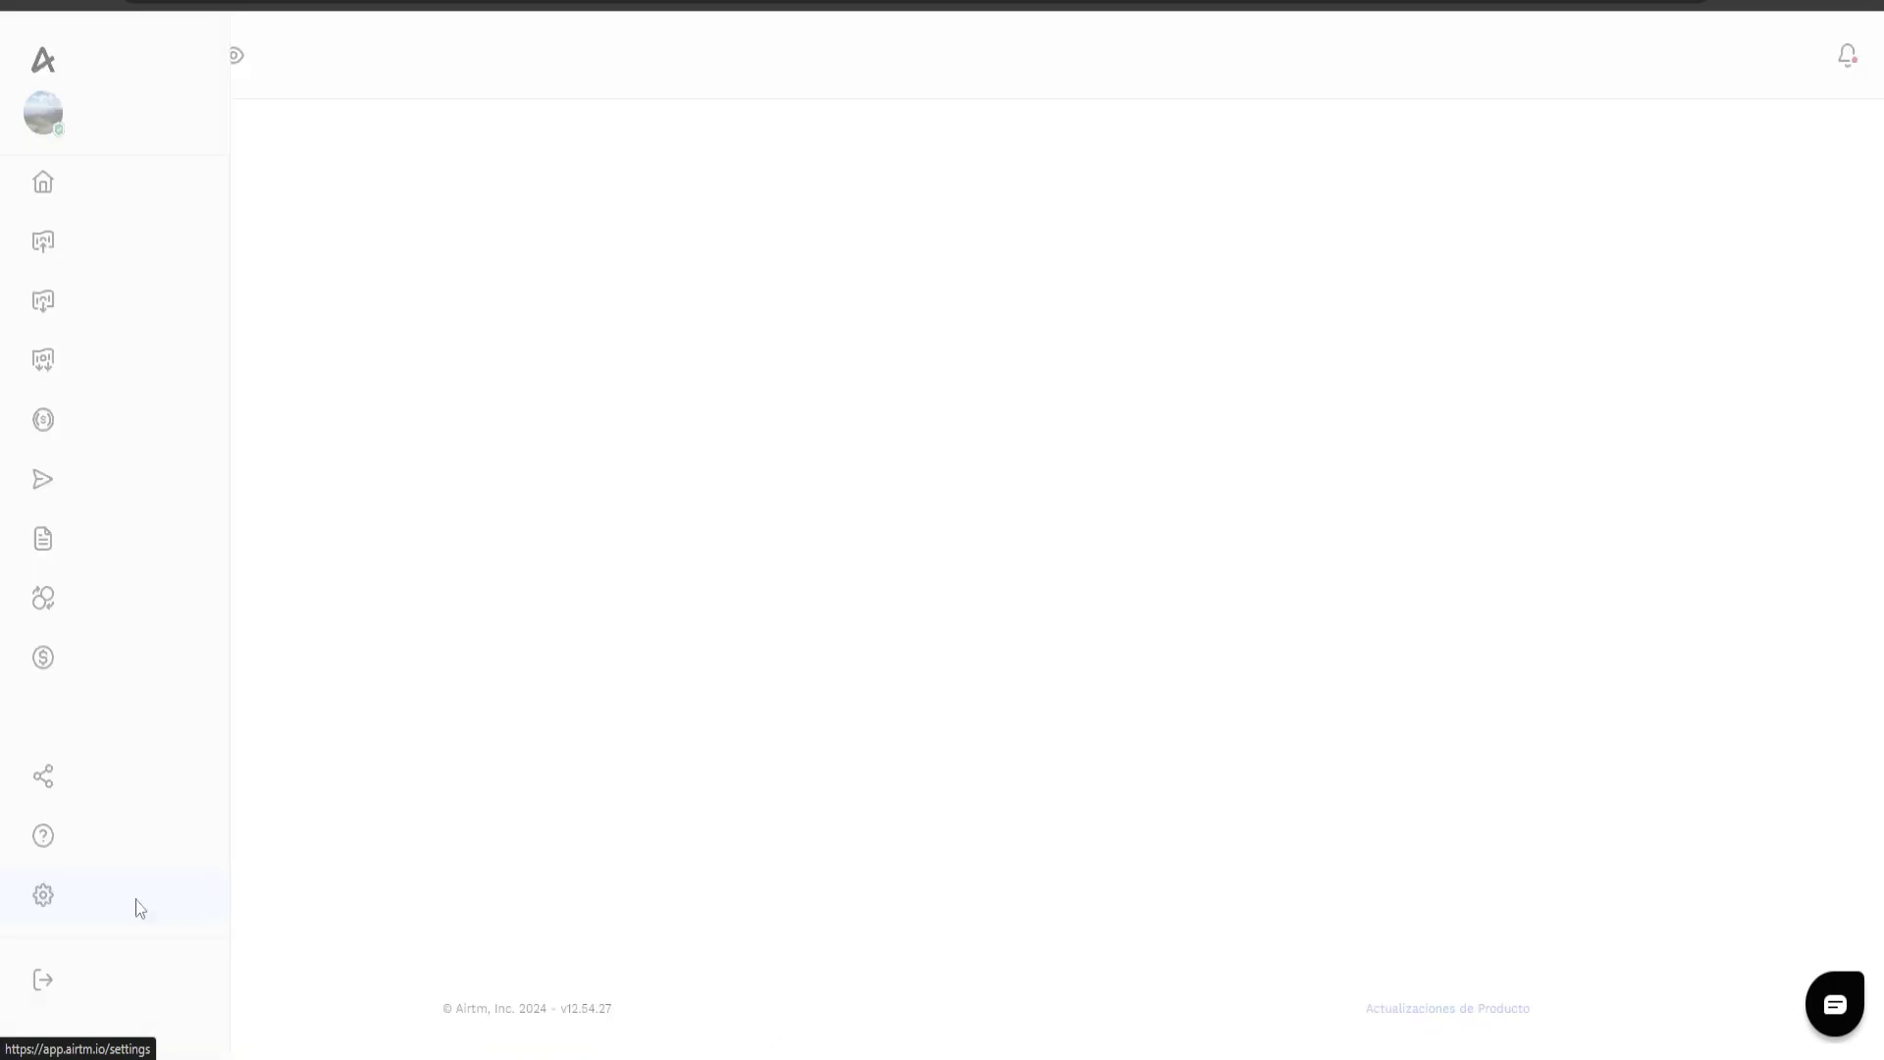
drag(442, 495, 1021, 501)
click(1134, 508)
drag(1133, 508, 400, 480)
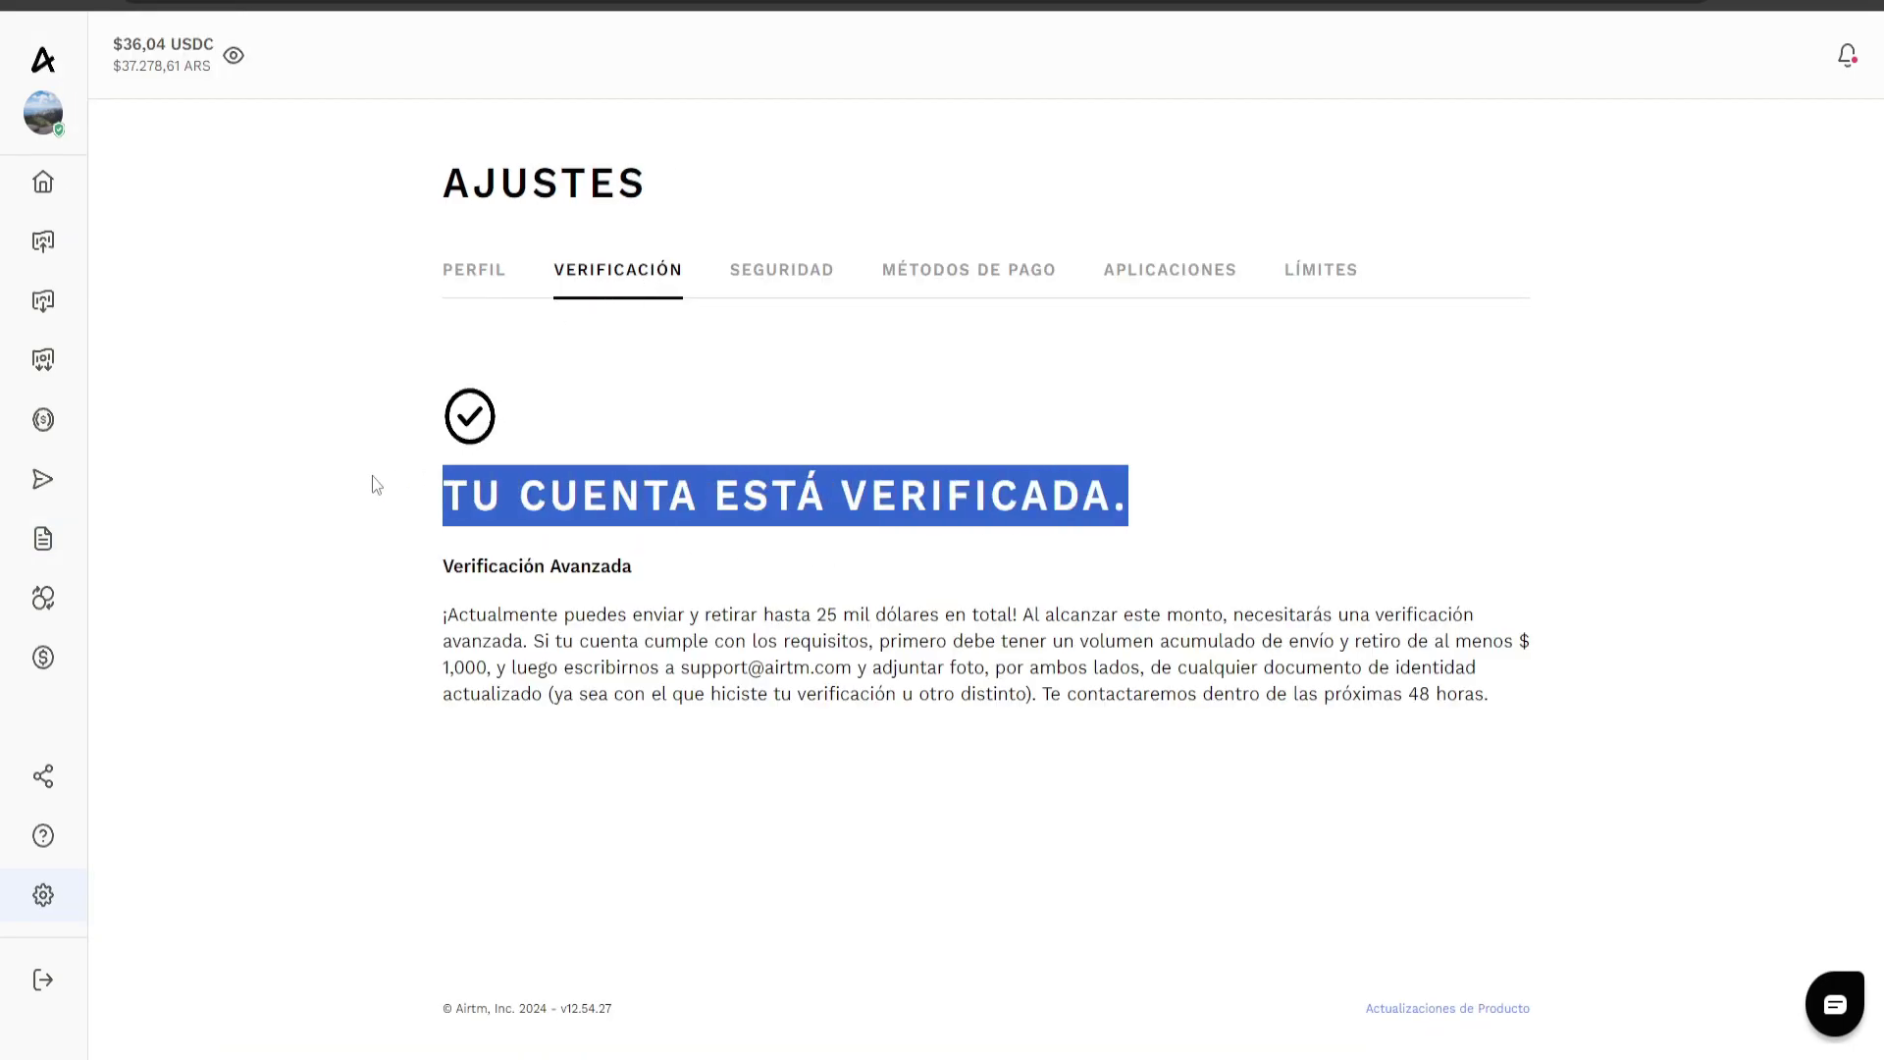
click(486, 506)
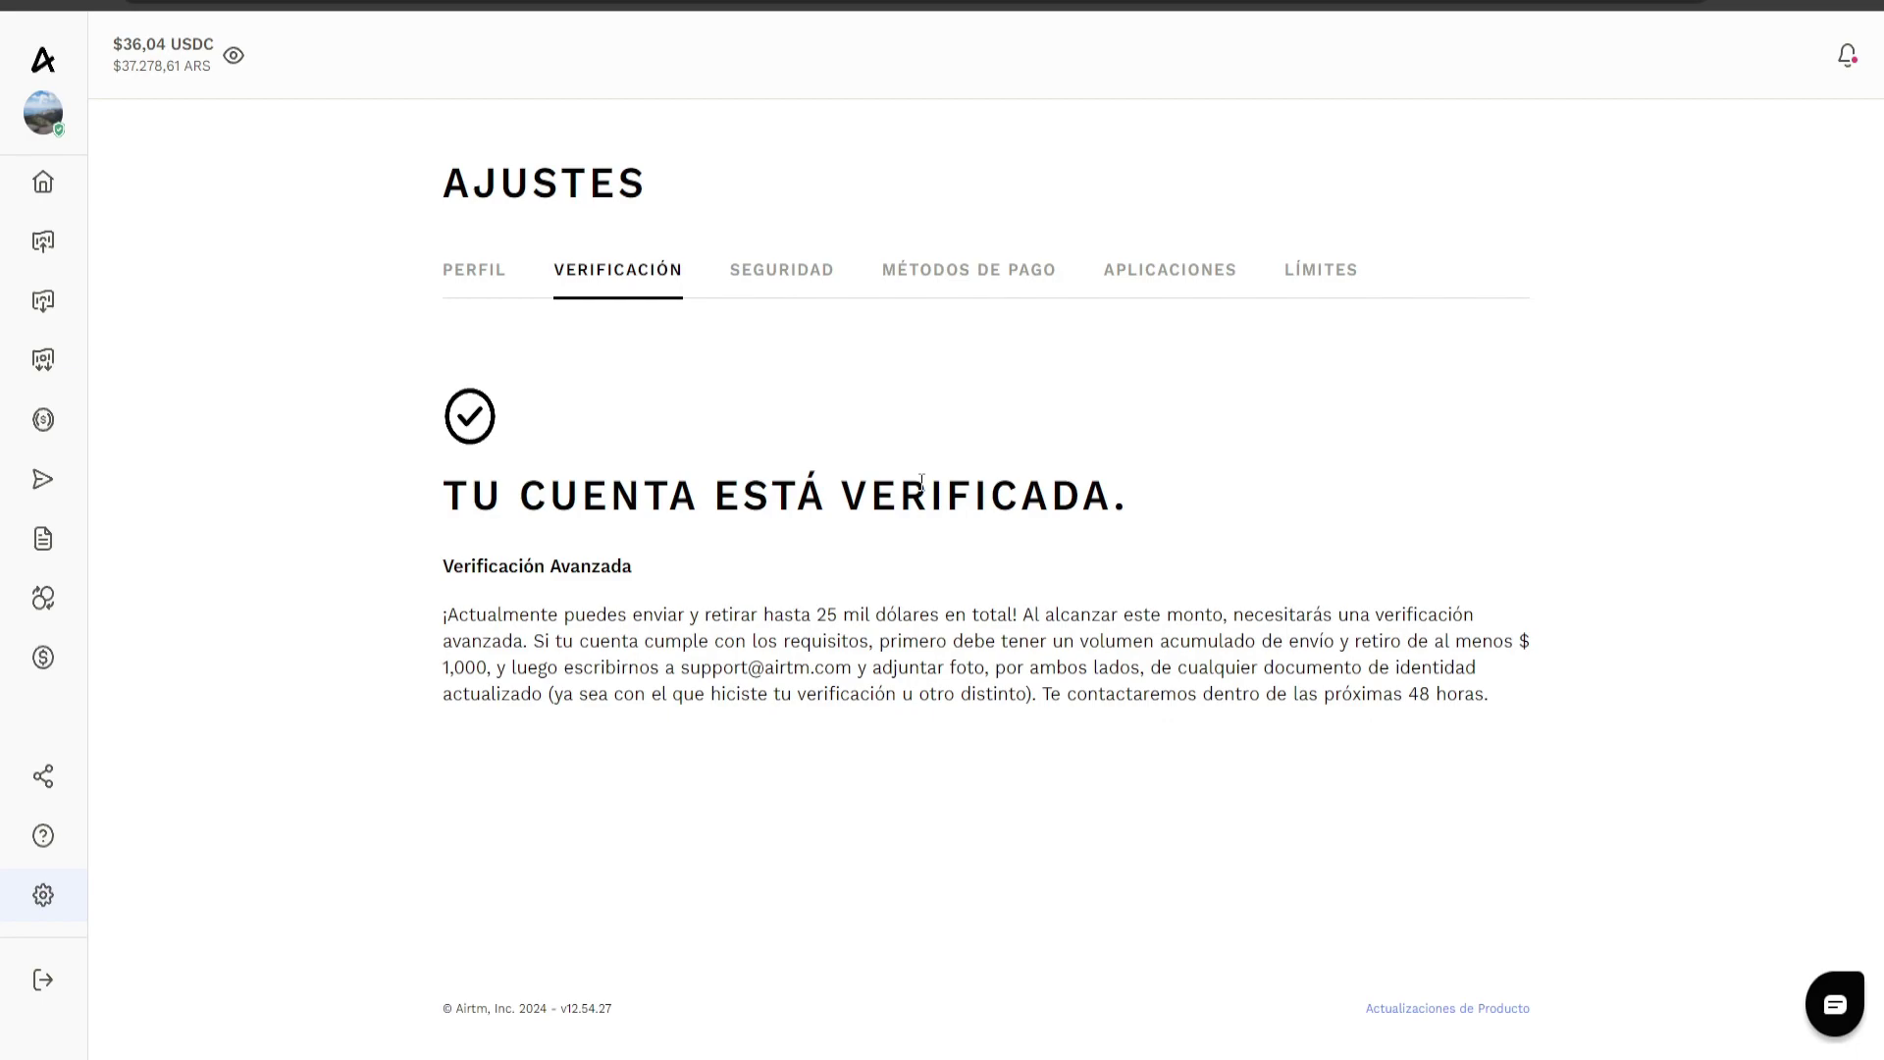
Examine the electronic wallet options for a new payment method, including the PayPal variants, and close the list without adding one.
click(965, 275)
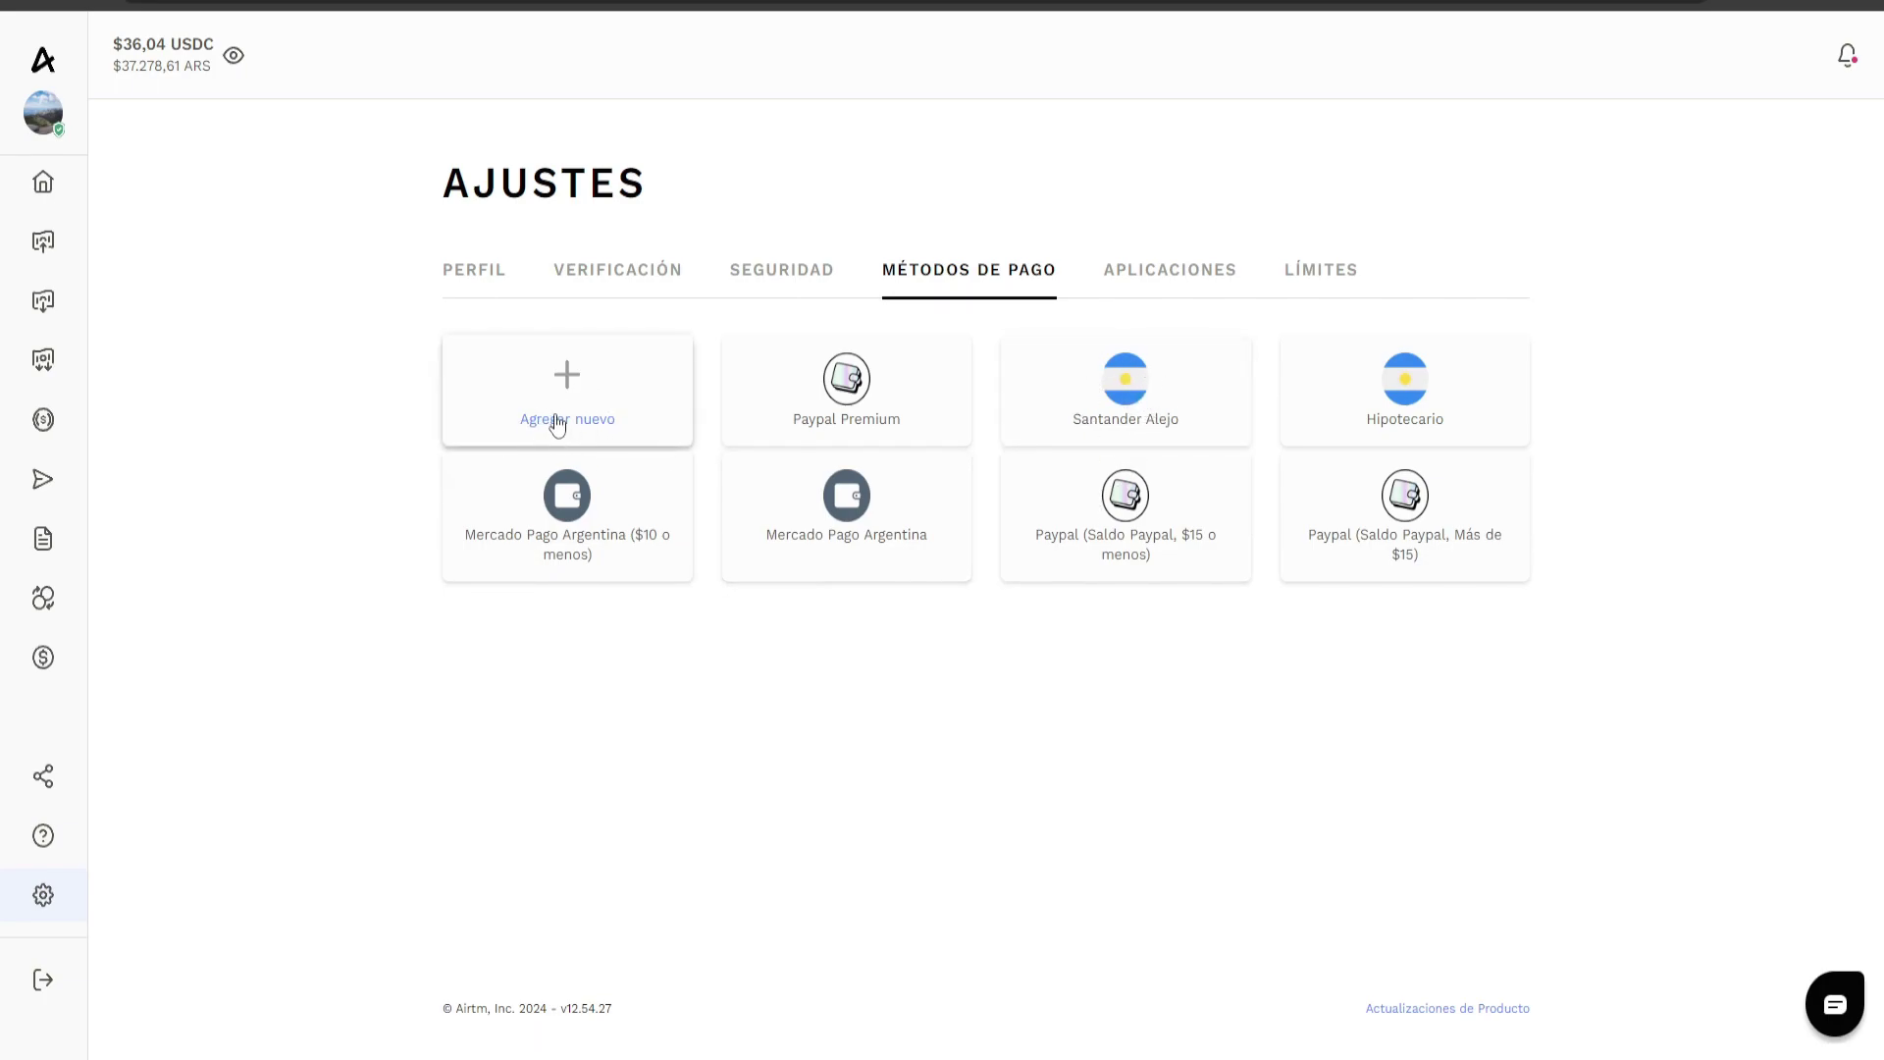
click(590, 425)
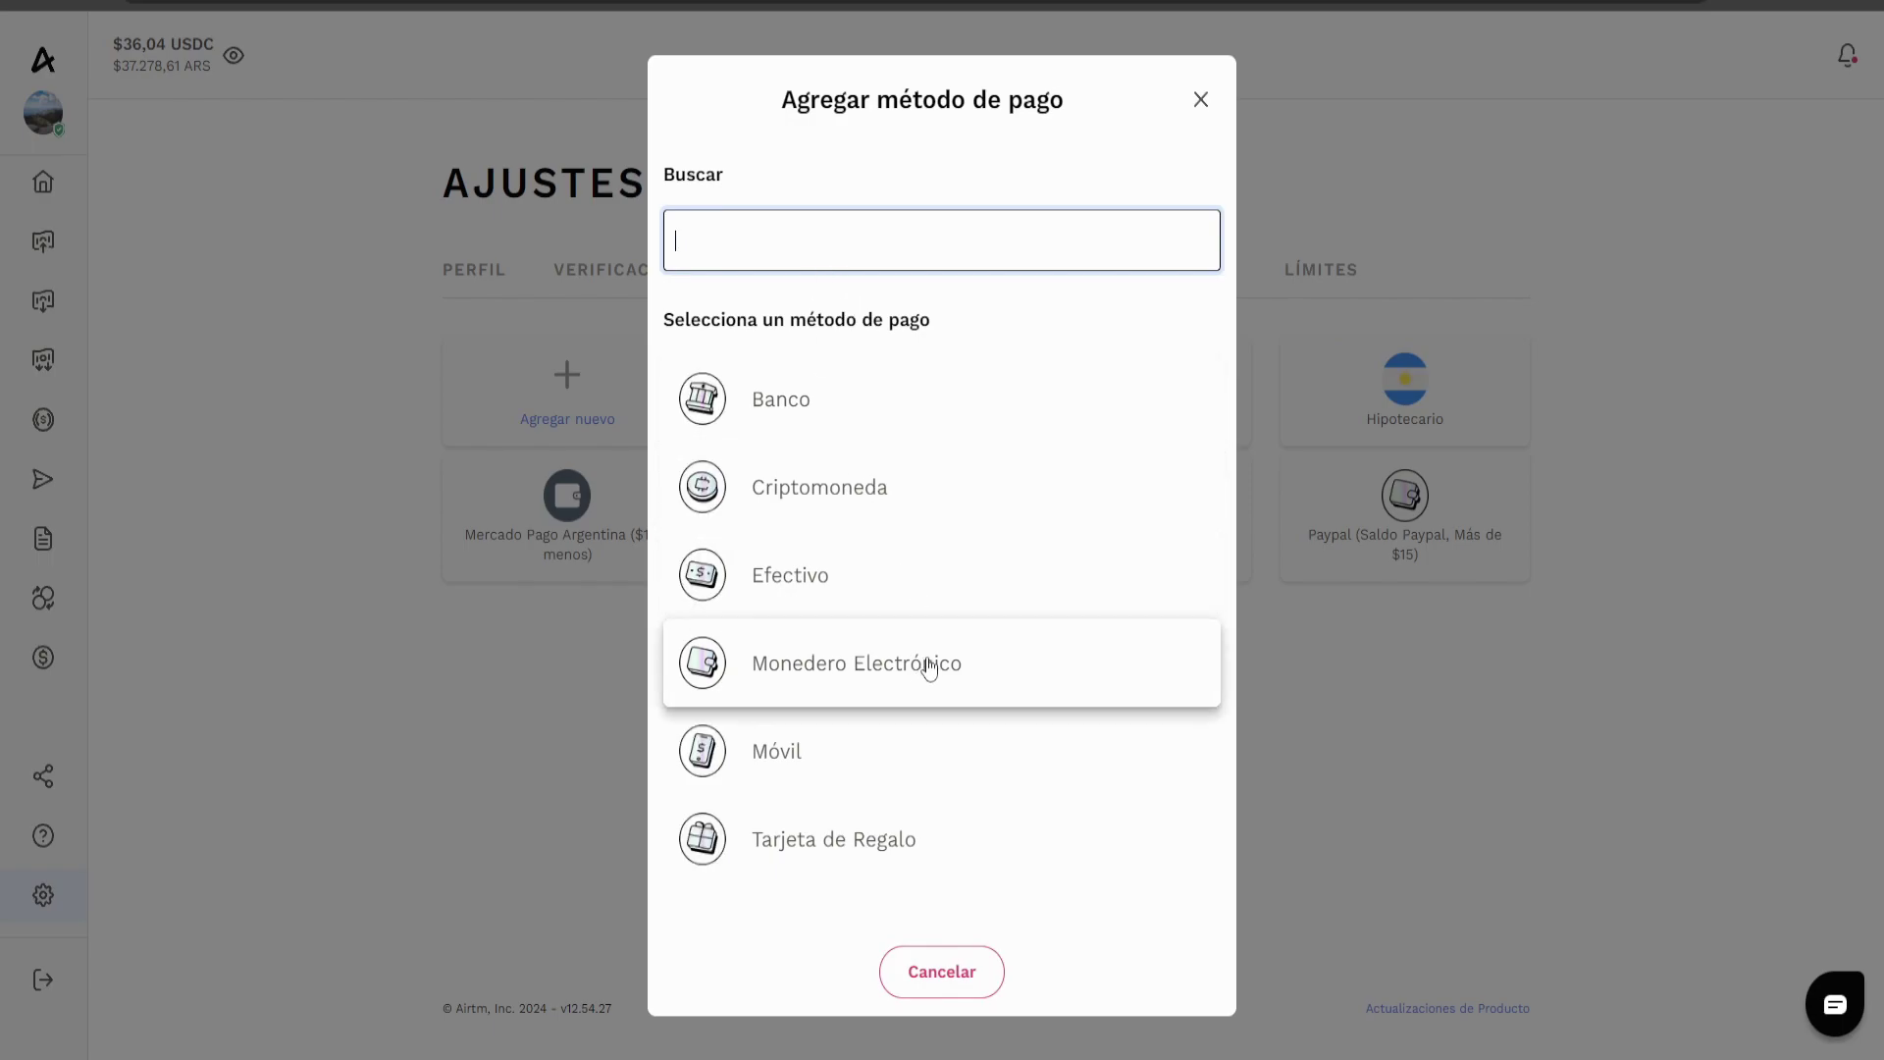
click(835, 665)
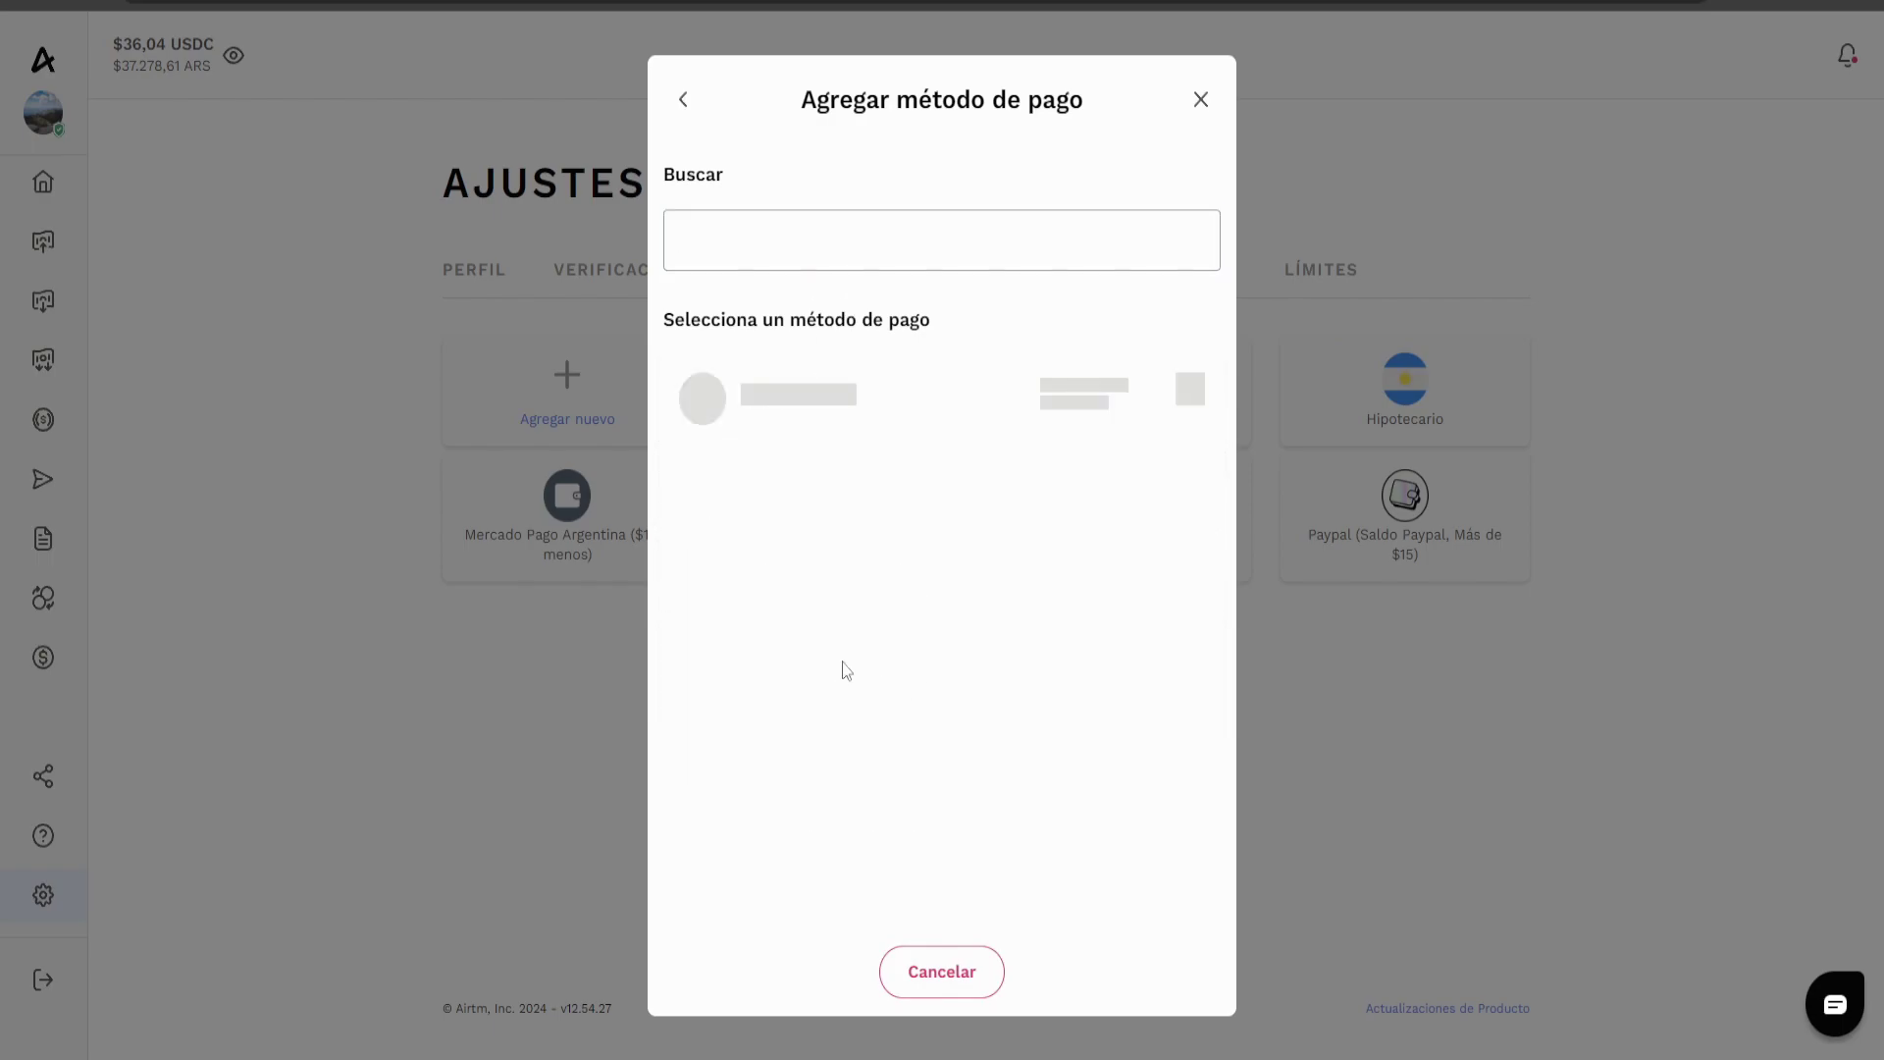
scroll(898, 589, down, 15)
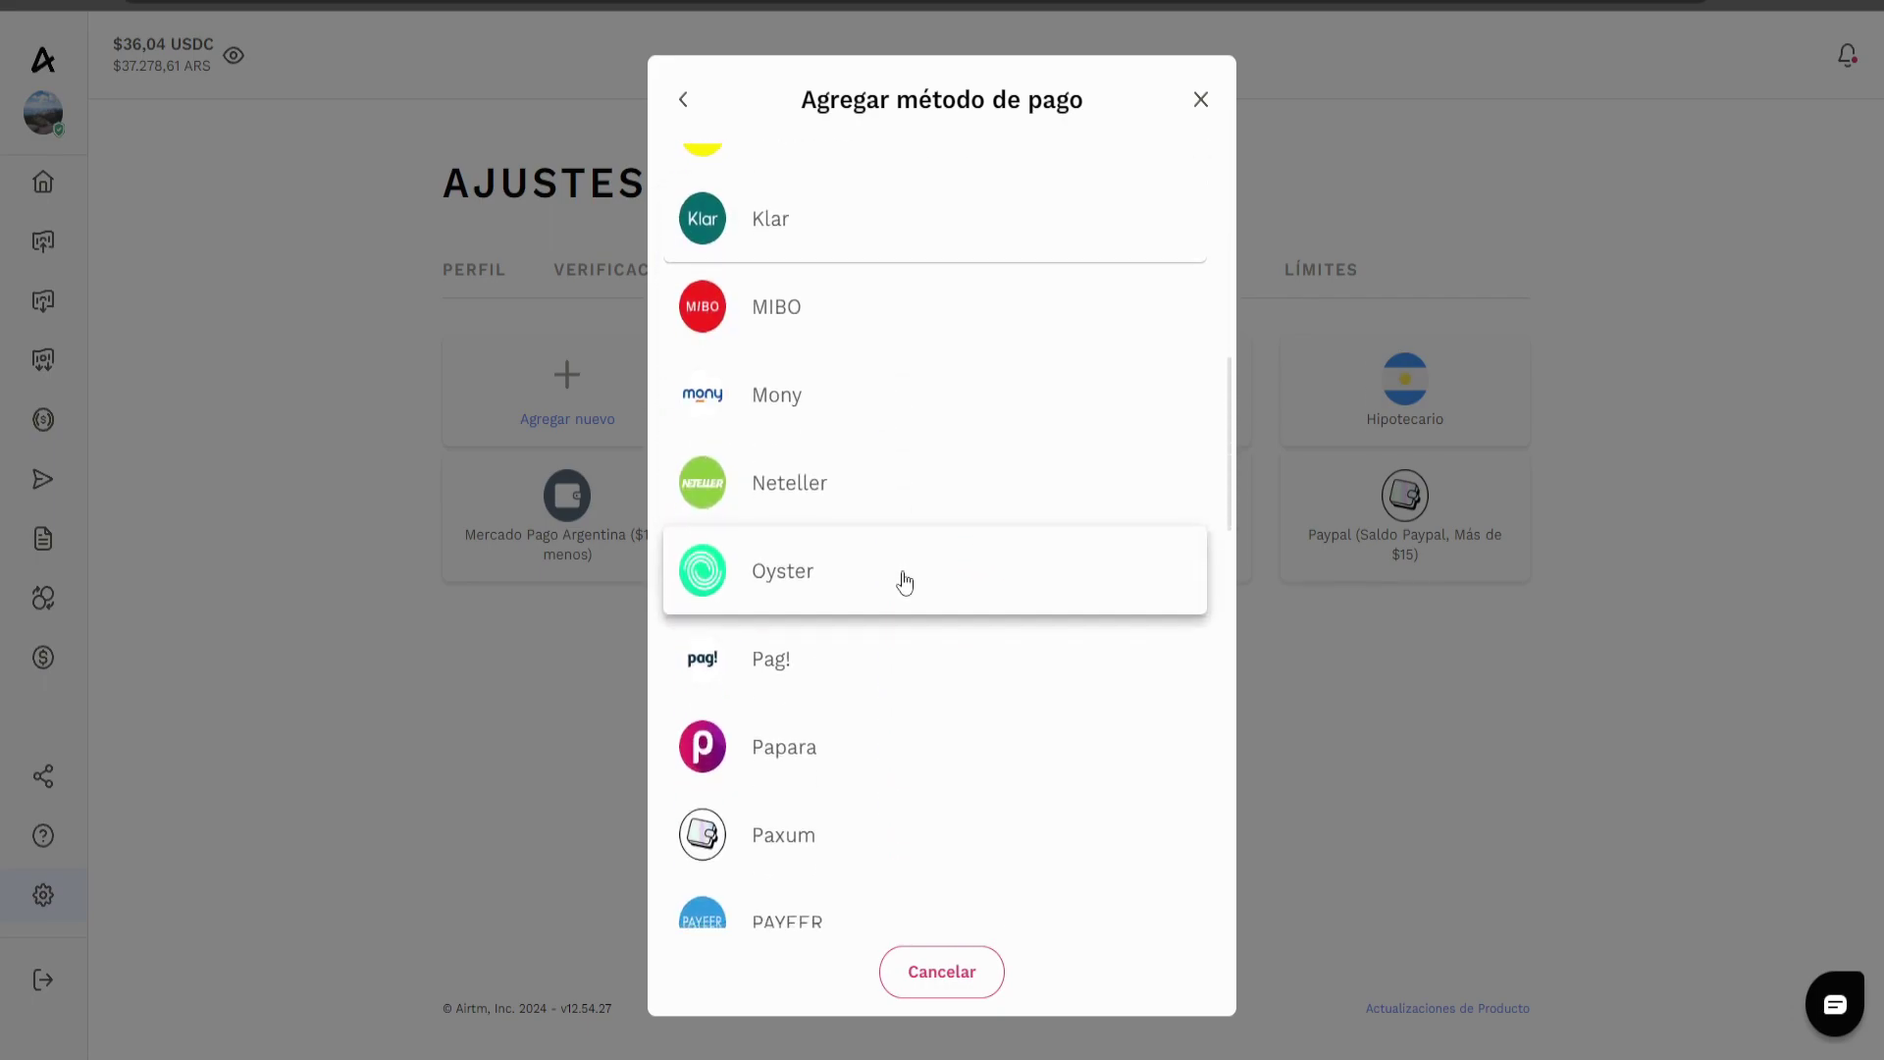
scroll(905, 569, up, 2)
scroll(863, 451, up, 1)
scroll(862, 495, down, 1)
scroll(860, 494, down, 8)
scroll(981, 610, down, 2)
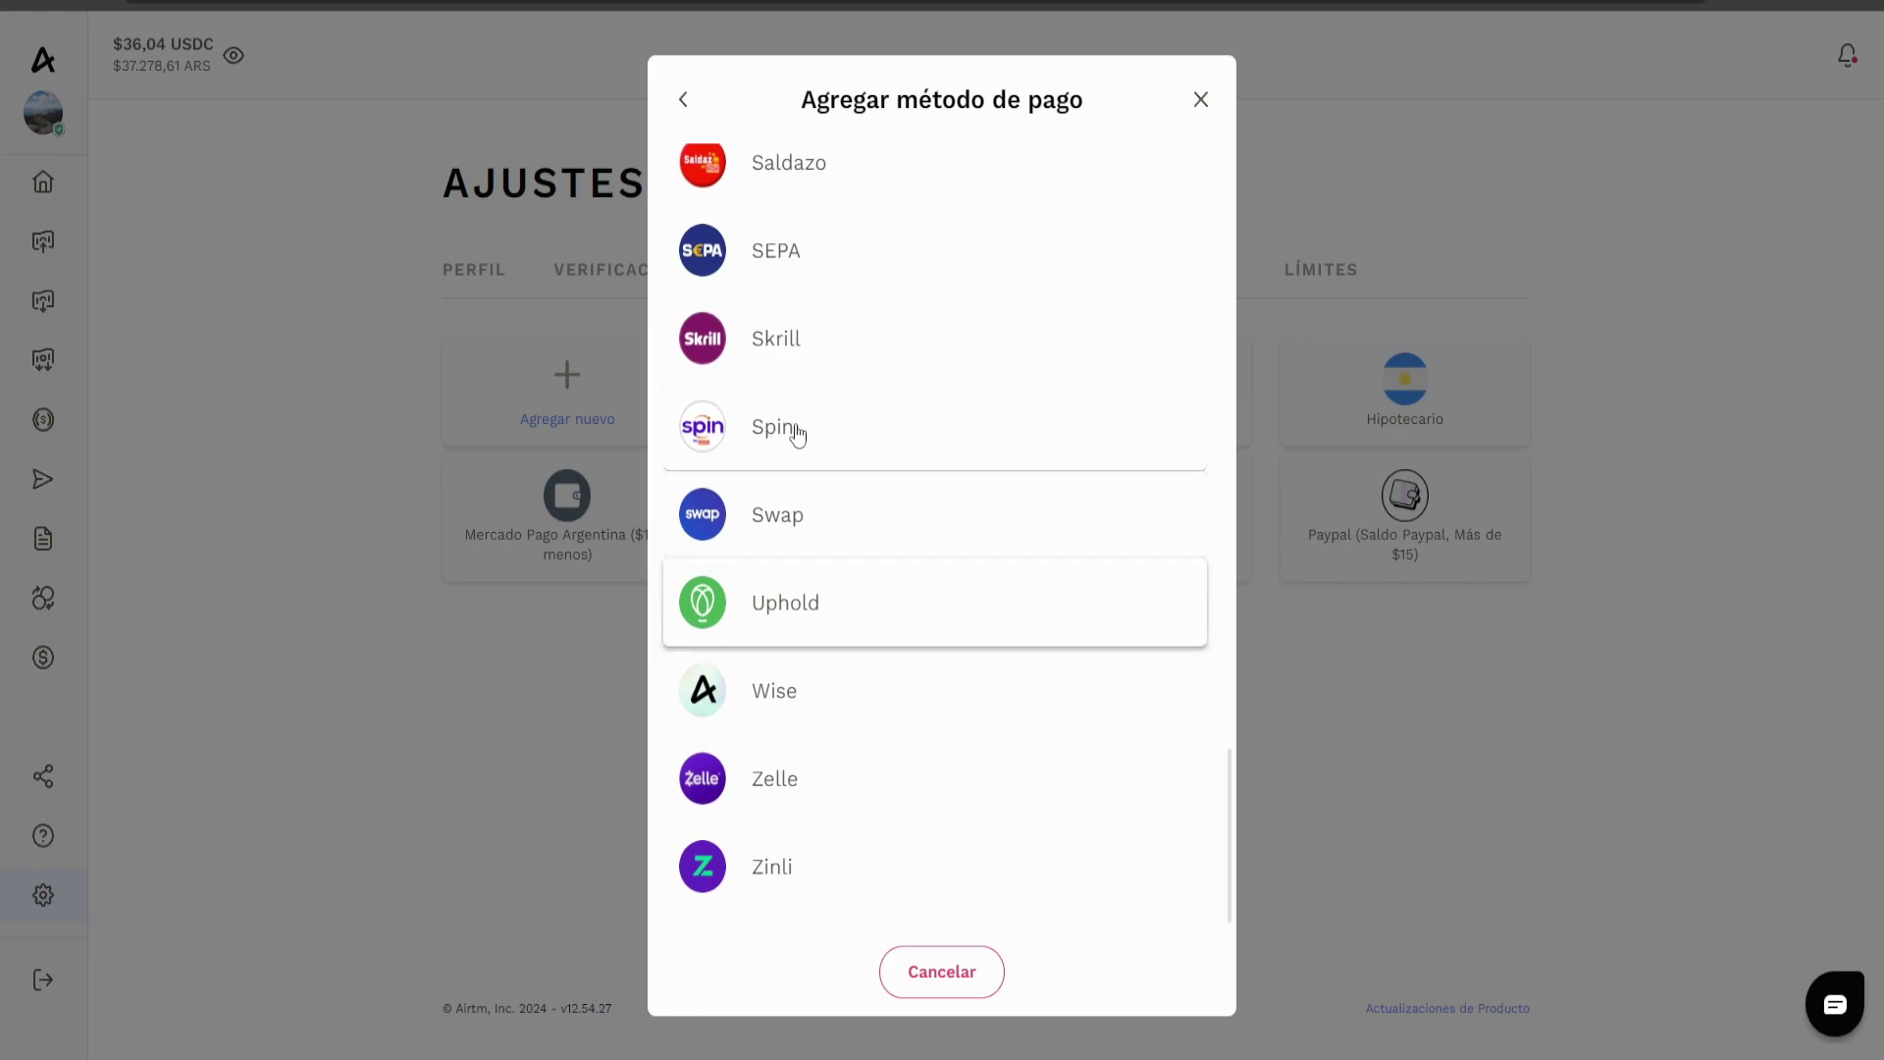
scroll(835, 396, up, 2)
scroll(893, 481, up, 8)
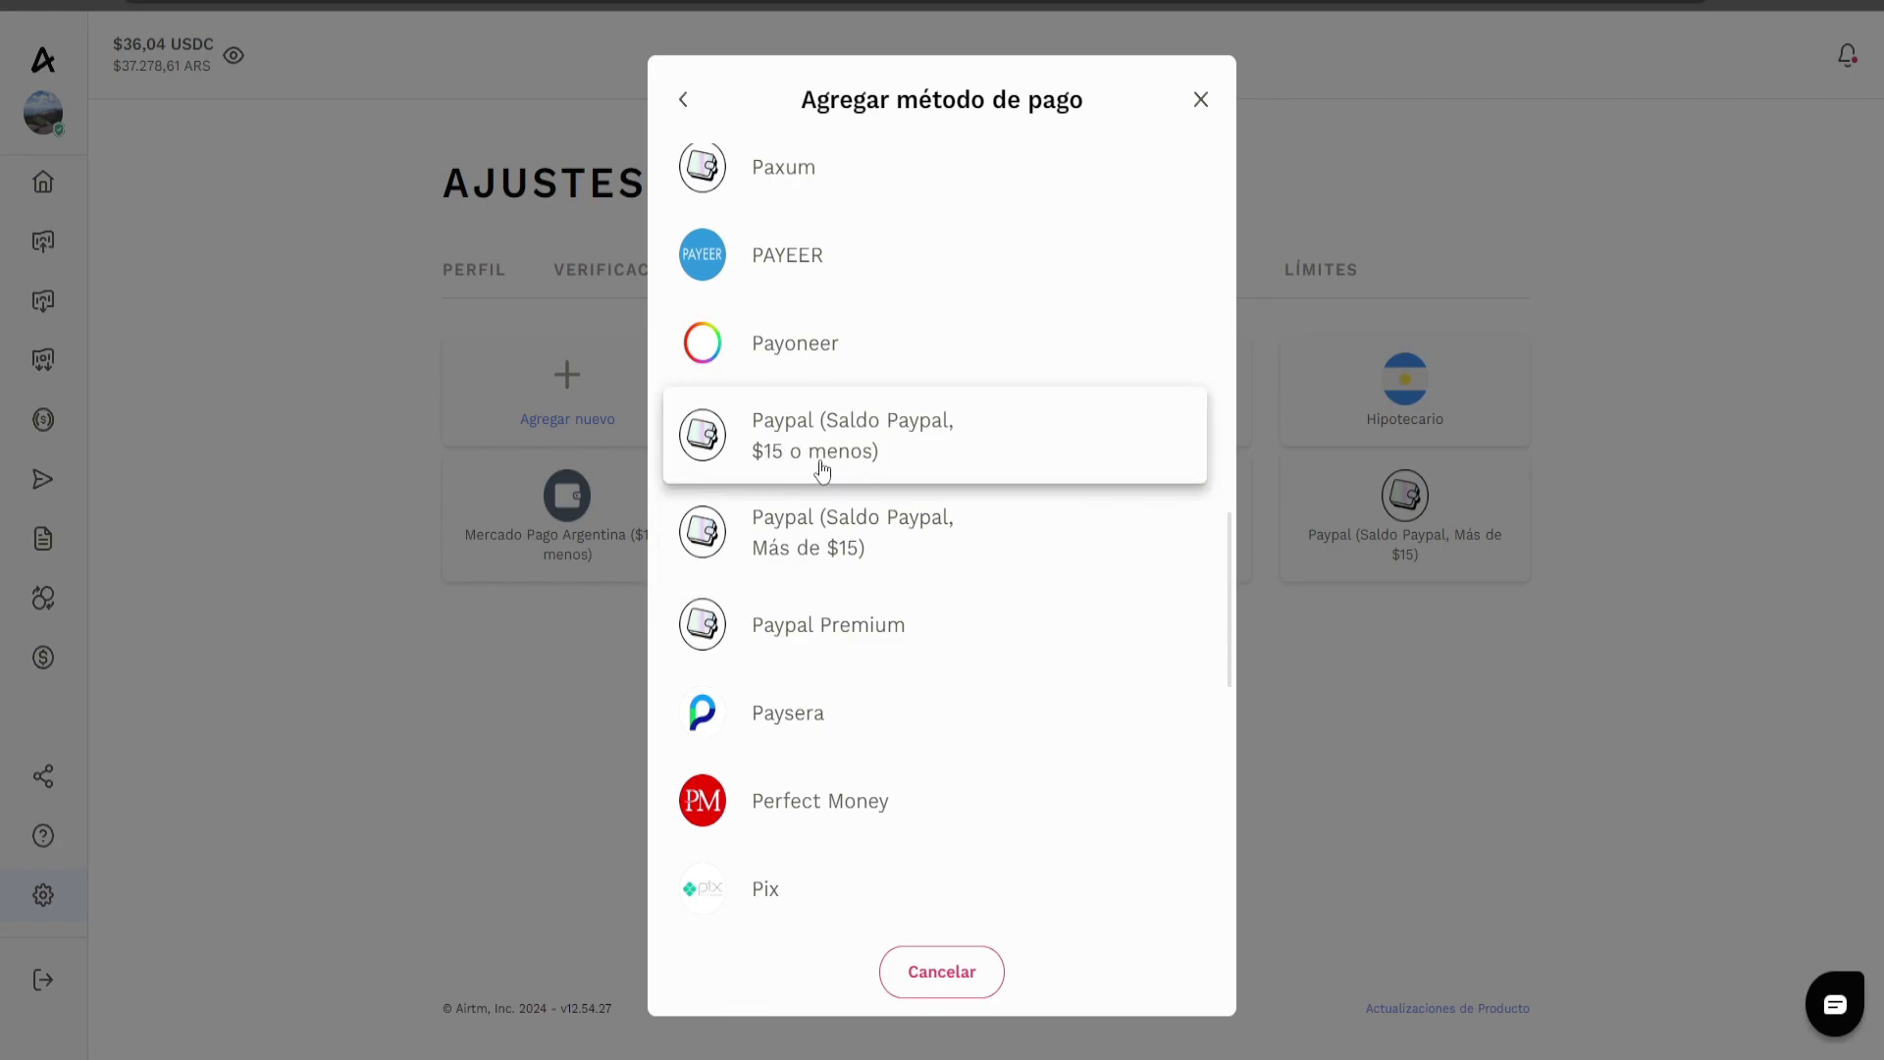
key(Escape)
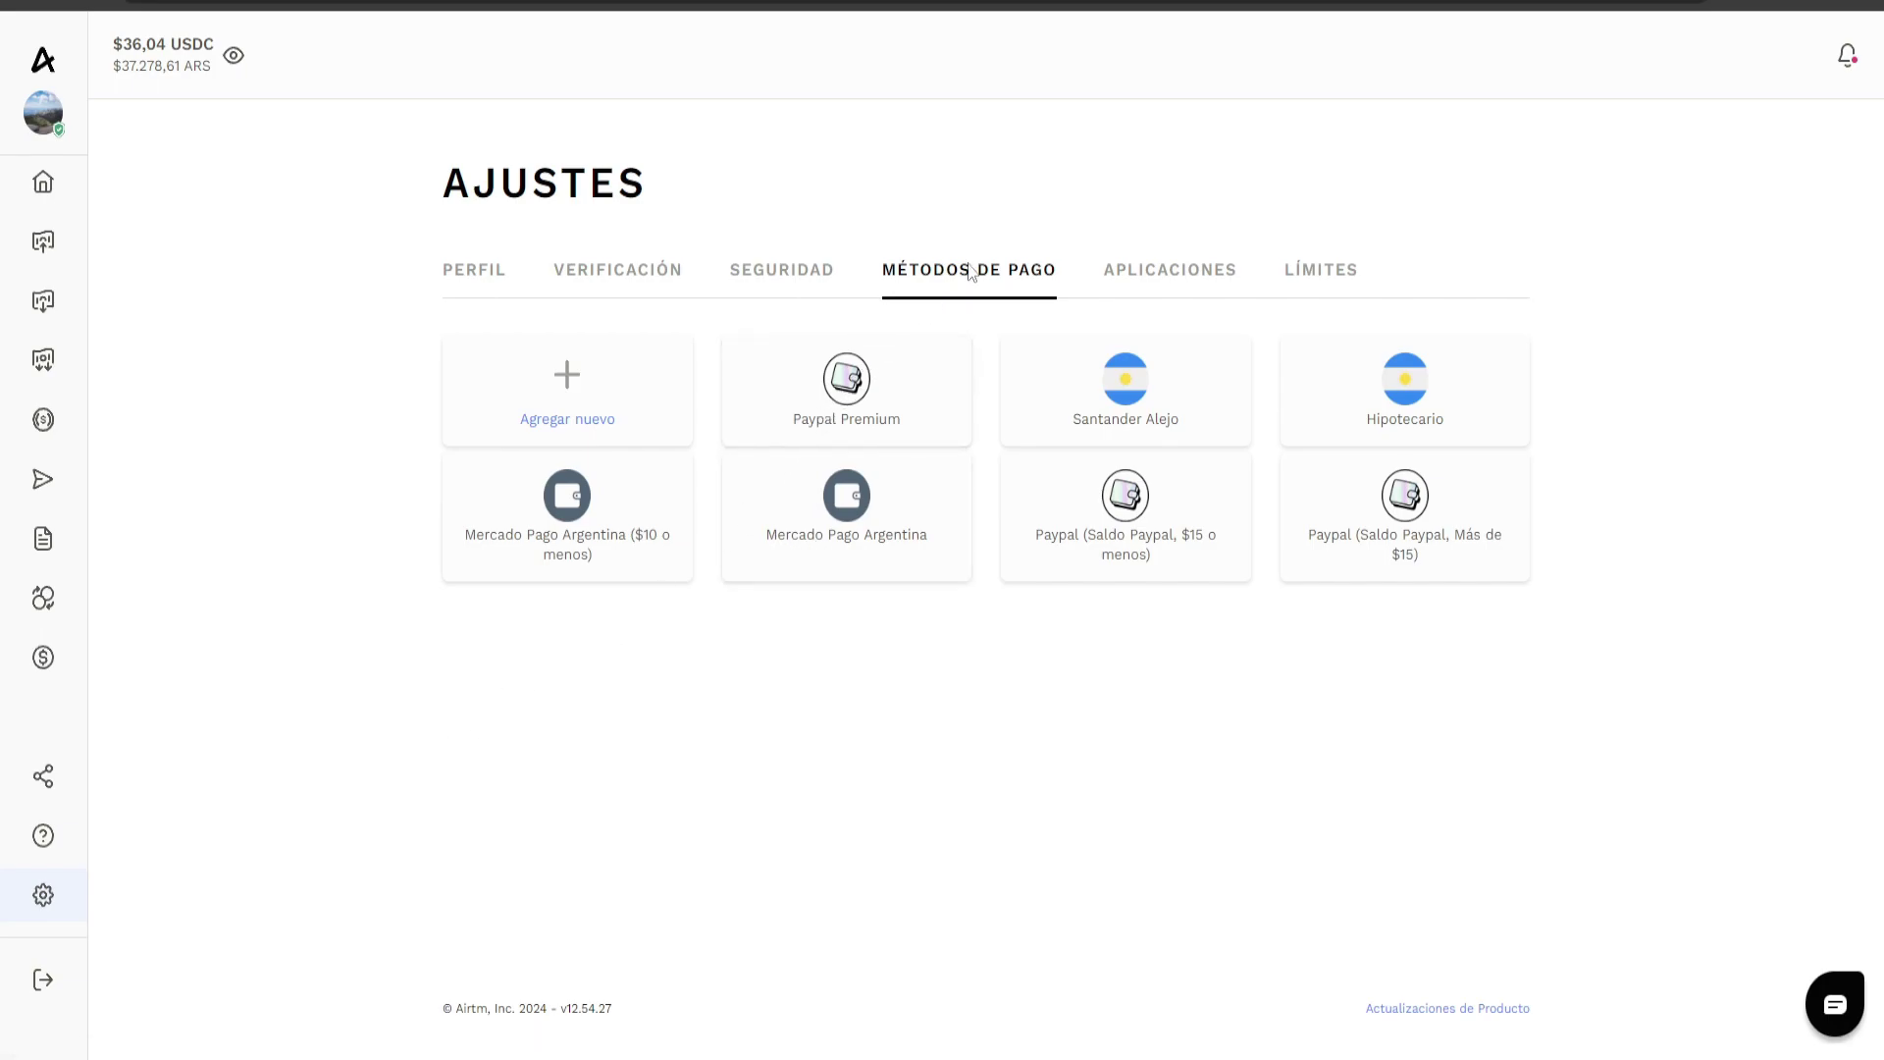
Start adding funds to the Airtm account with Paypal Premium as the source method.
mouse_move(44, 244)
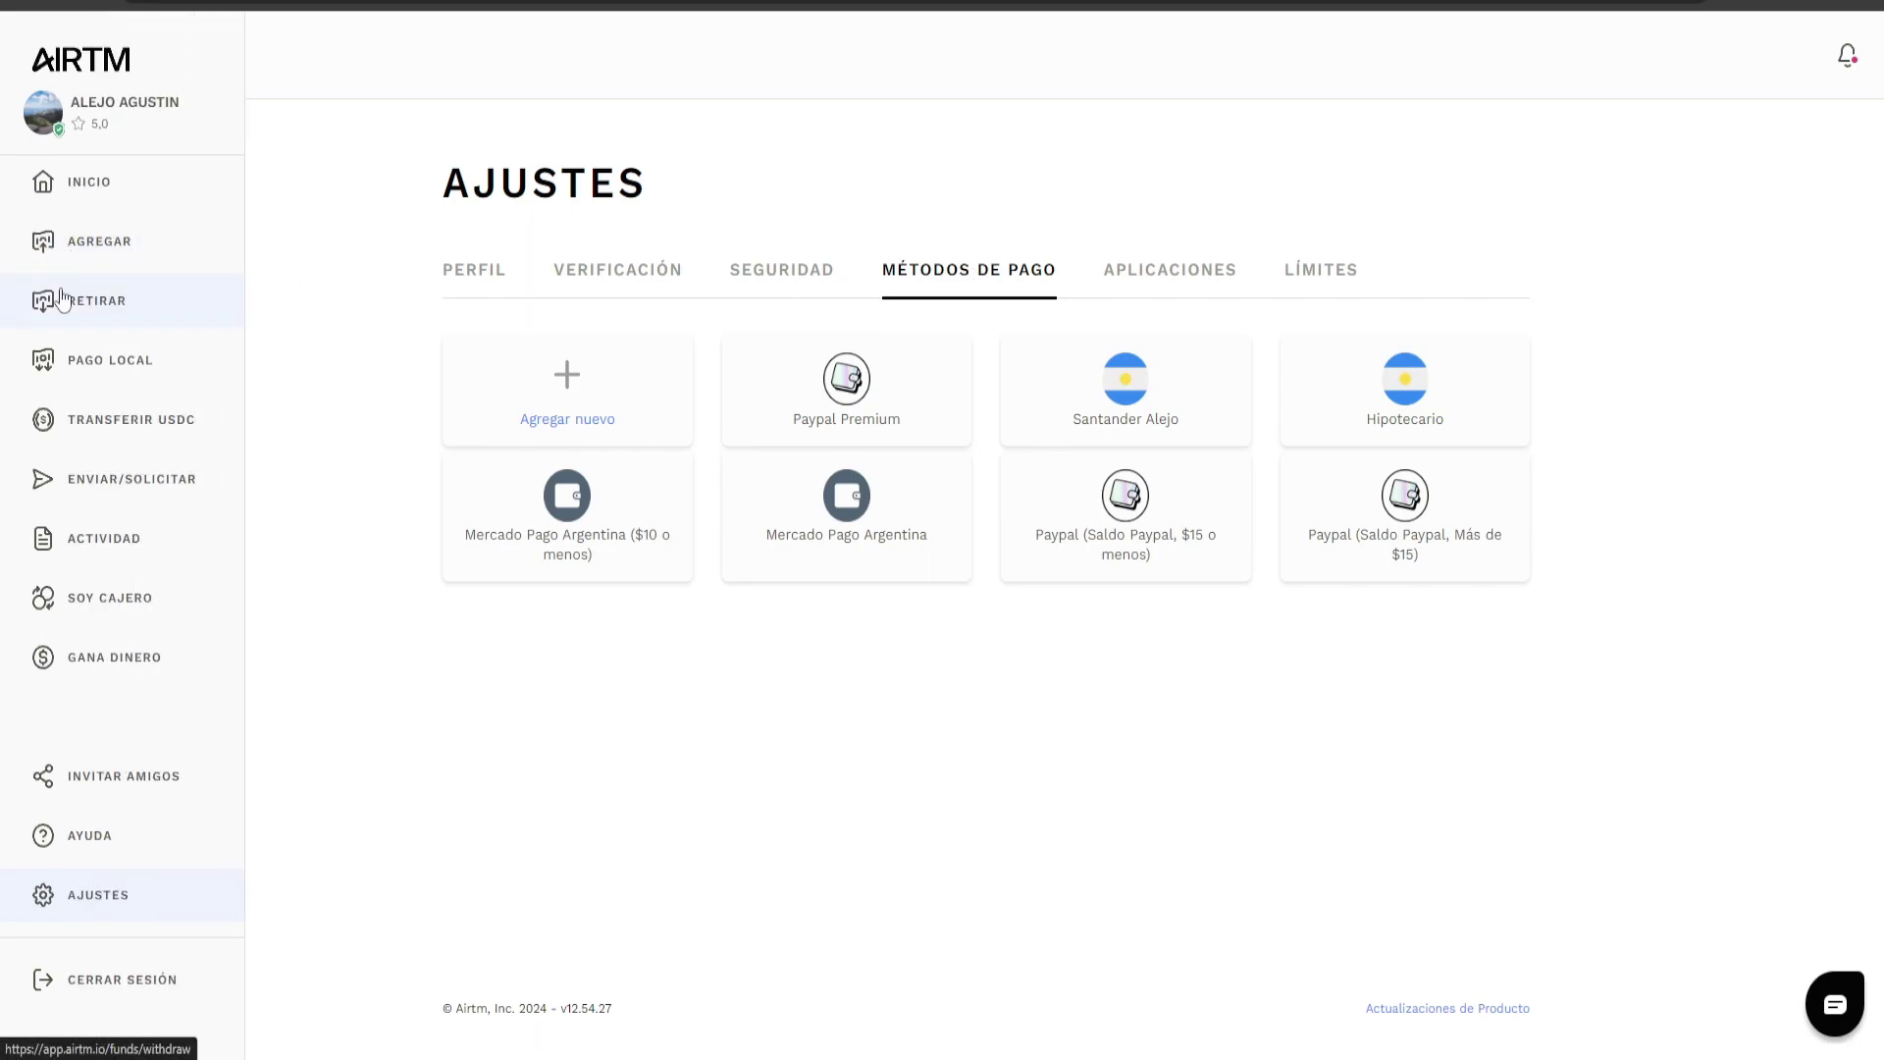
click(127, 248)
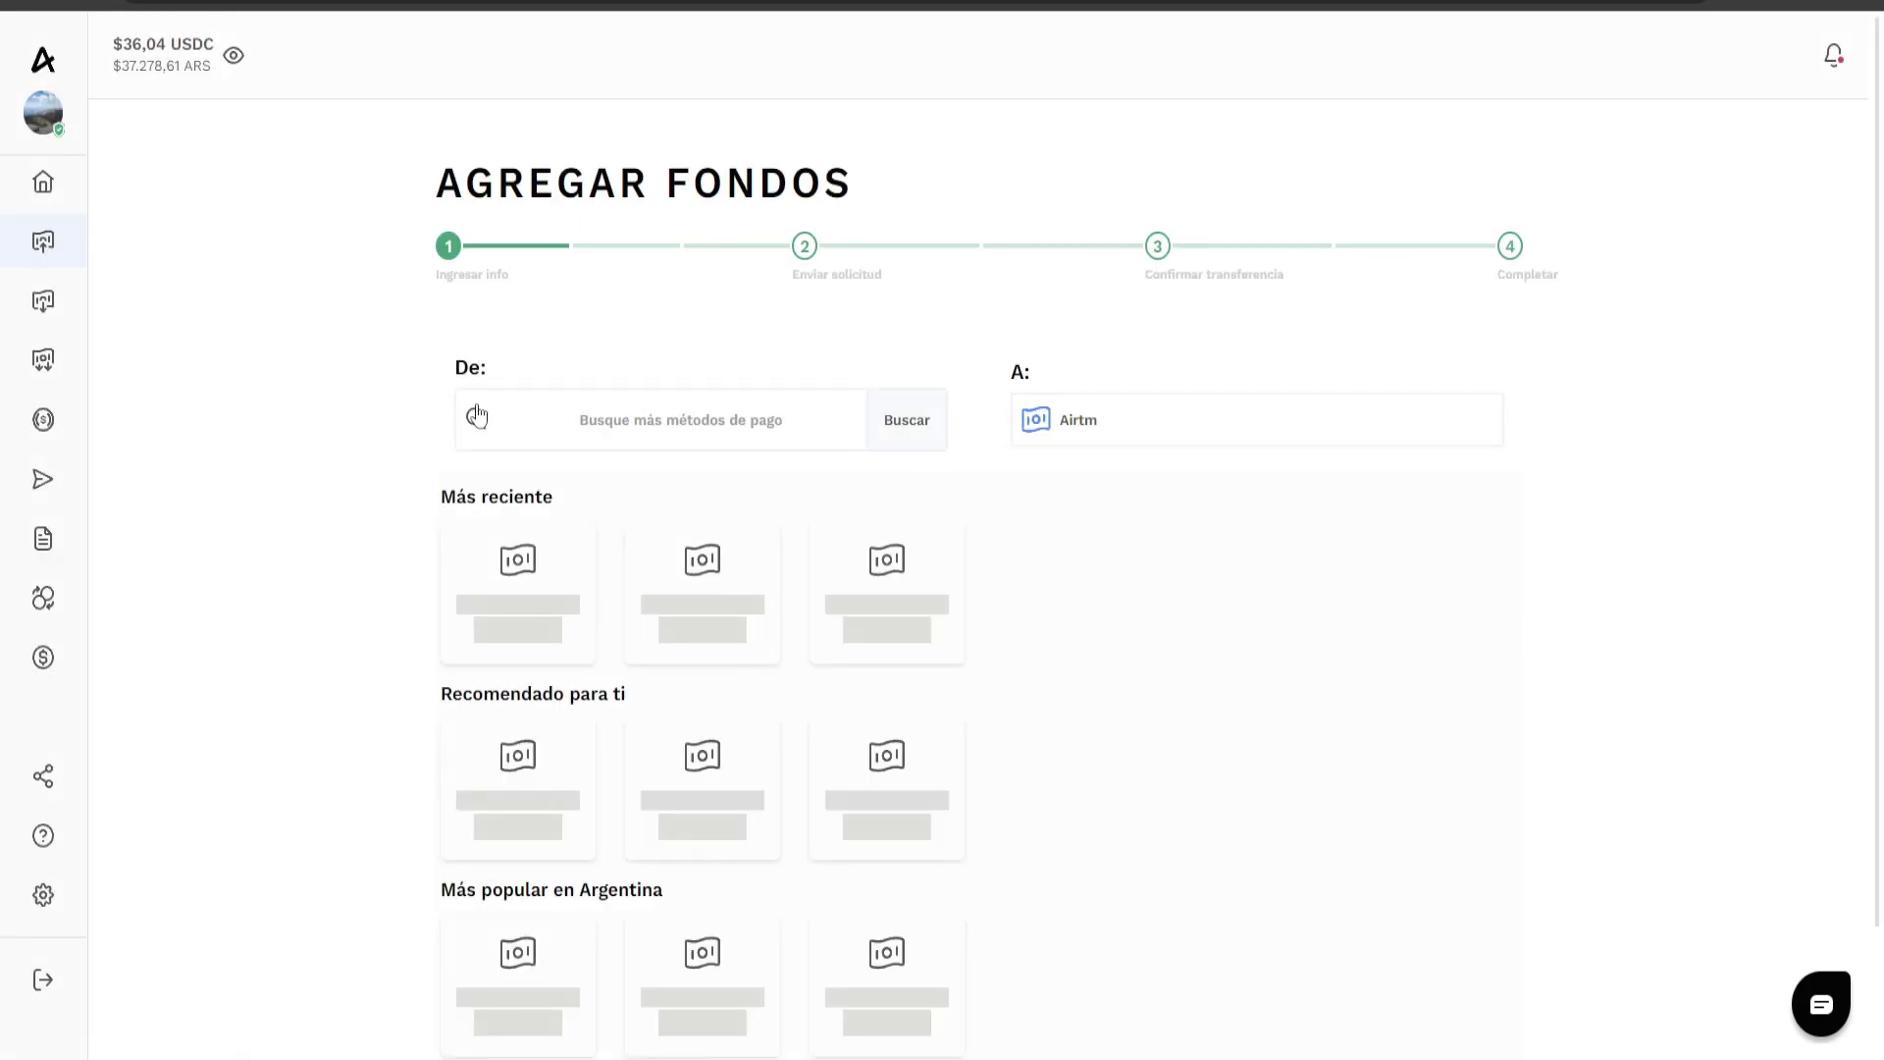
scroll(412, 400, down, 1)
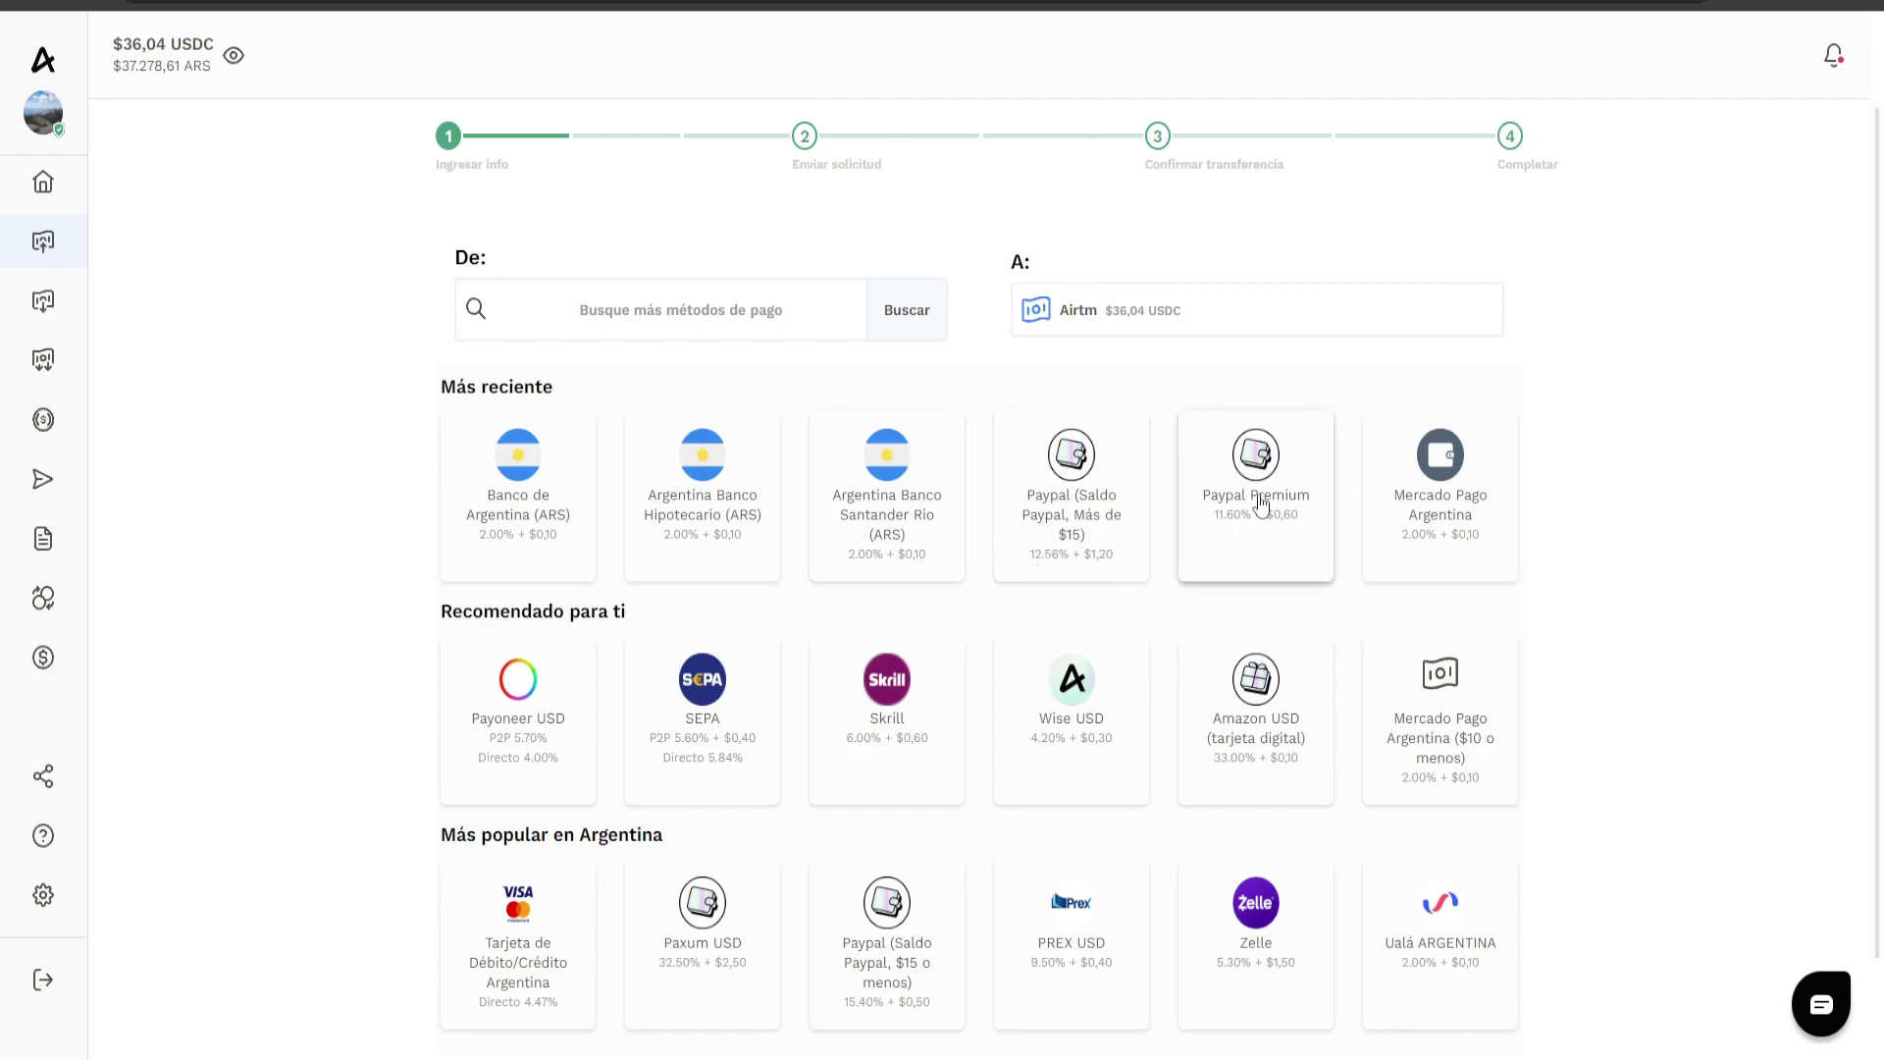
click(1266, 525)
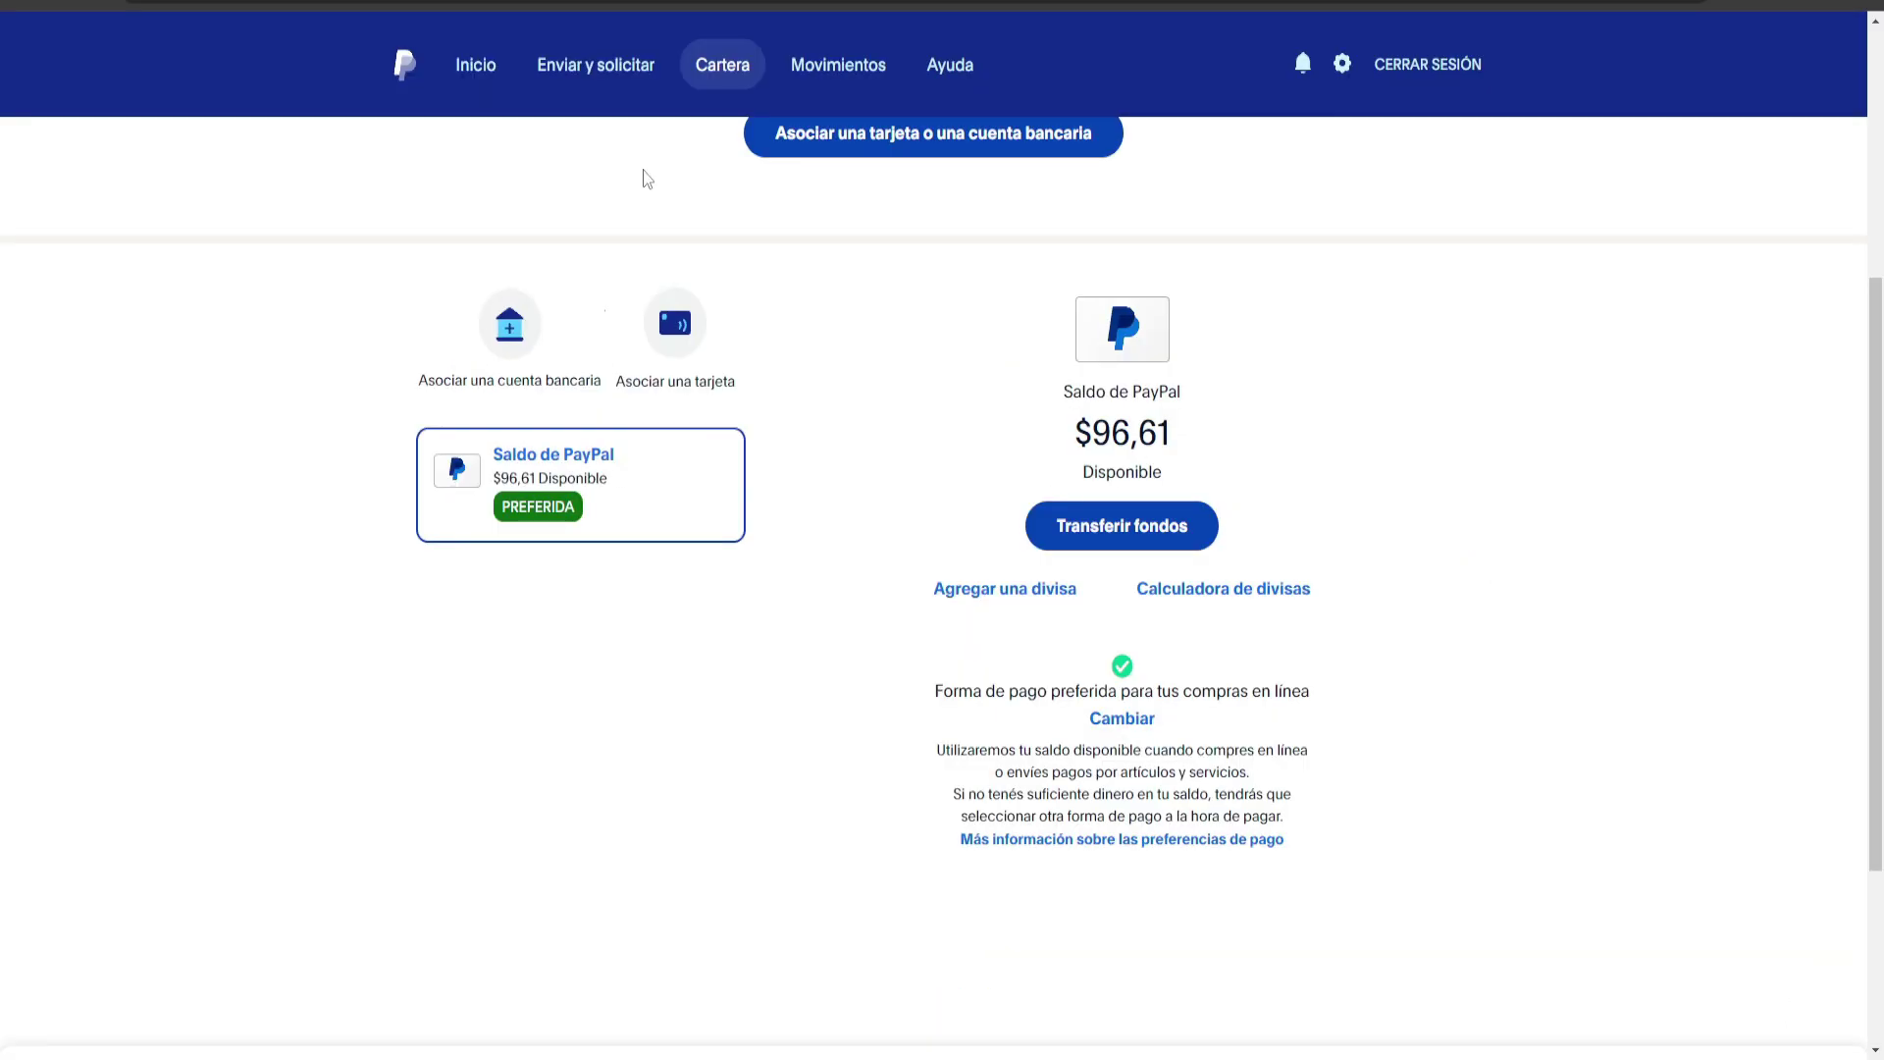
Check the balance in PayPal and set the funds to send in Airtm to 96.61 USD.
drag(1173, 434, 1018, 427)
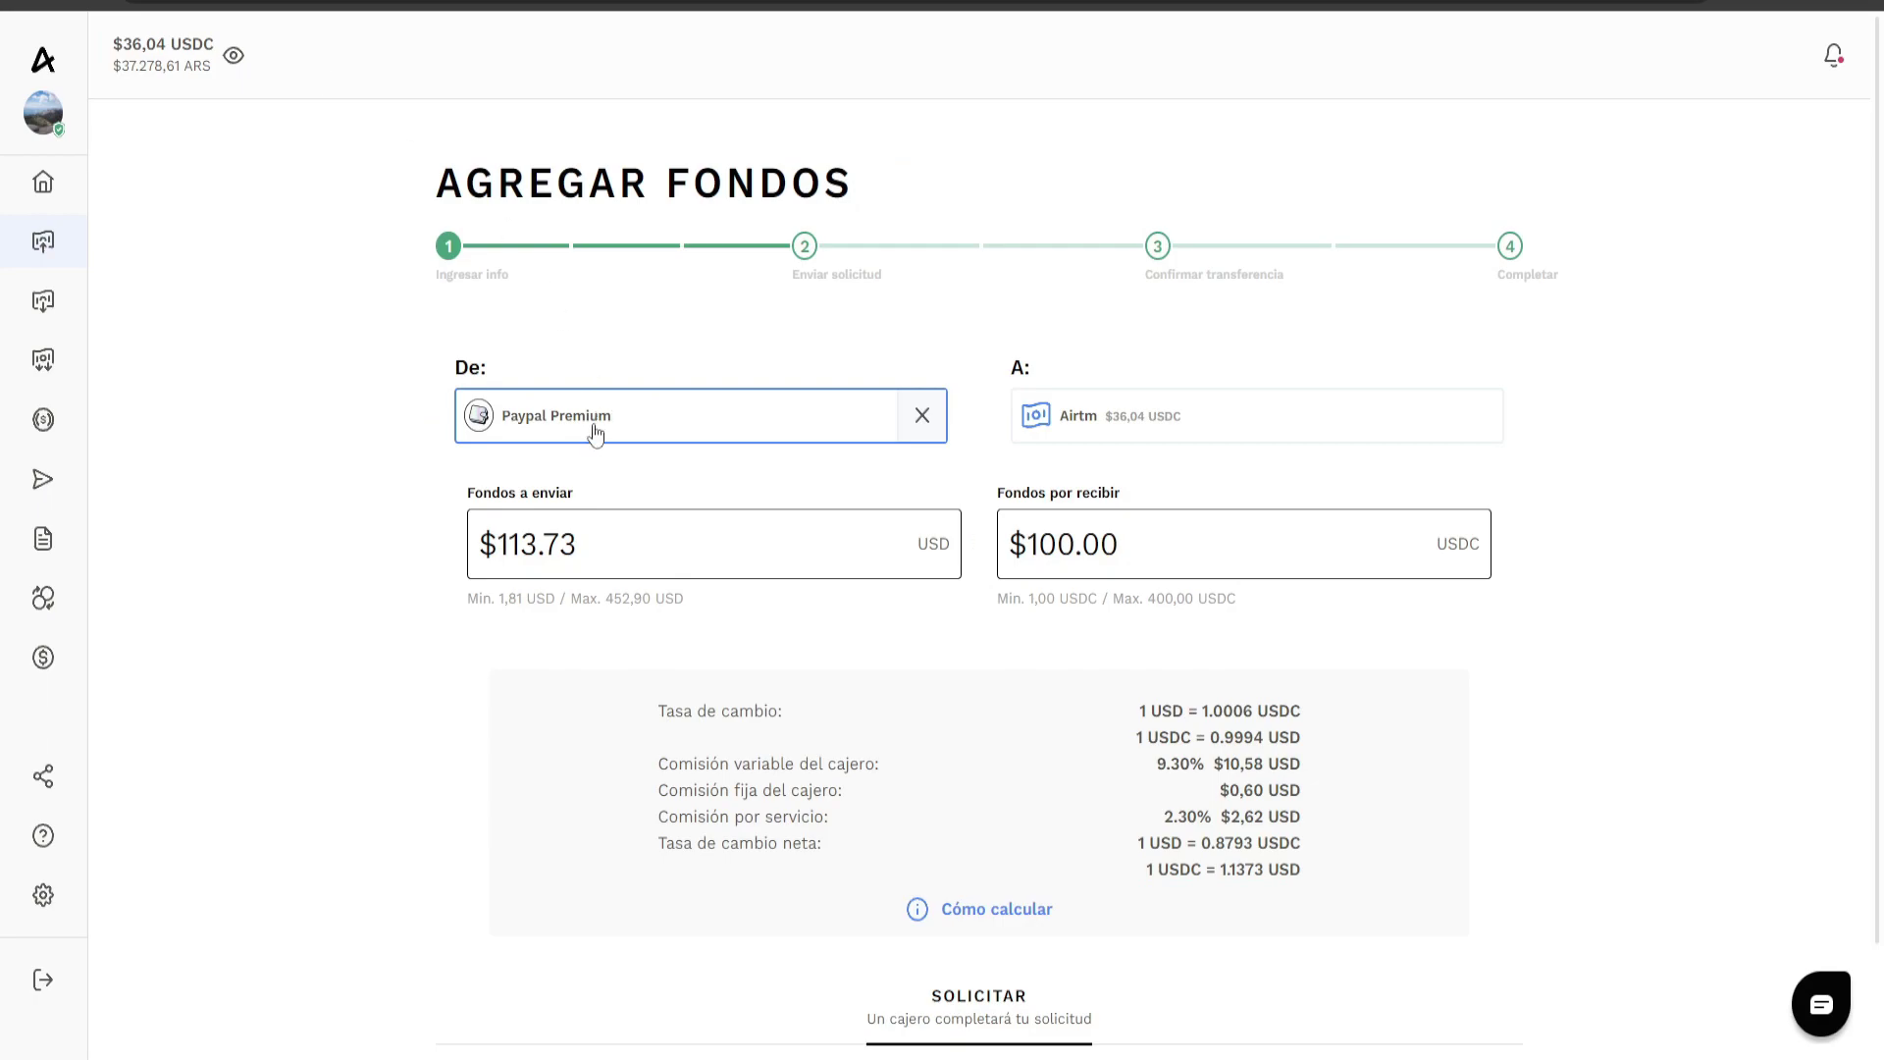
drag(587, 543, 444, 565)
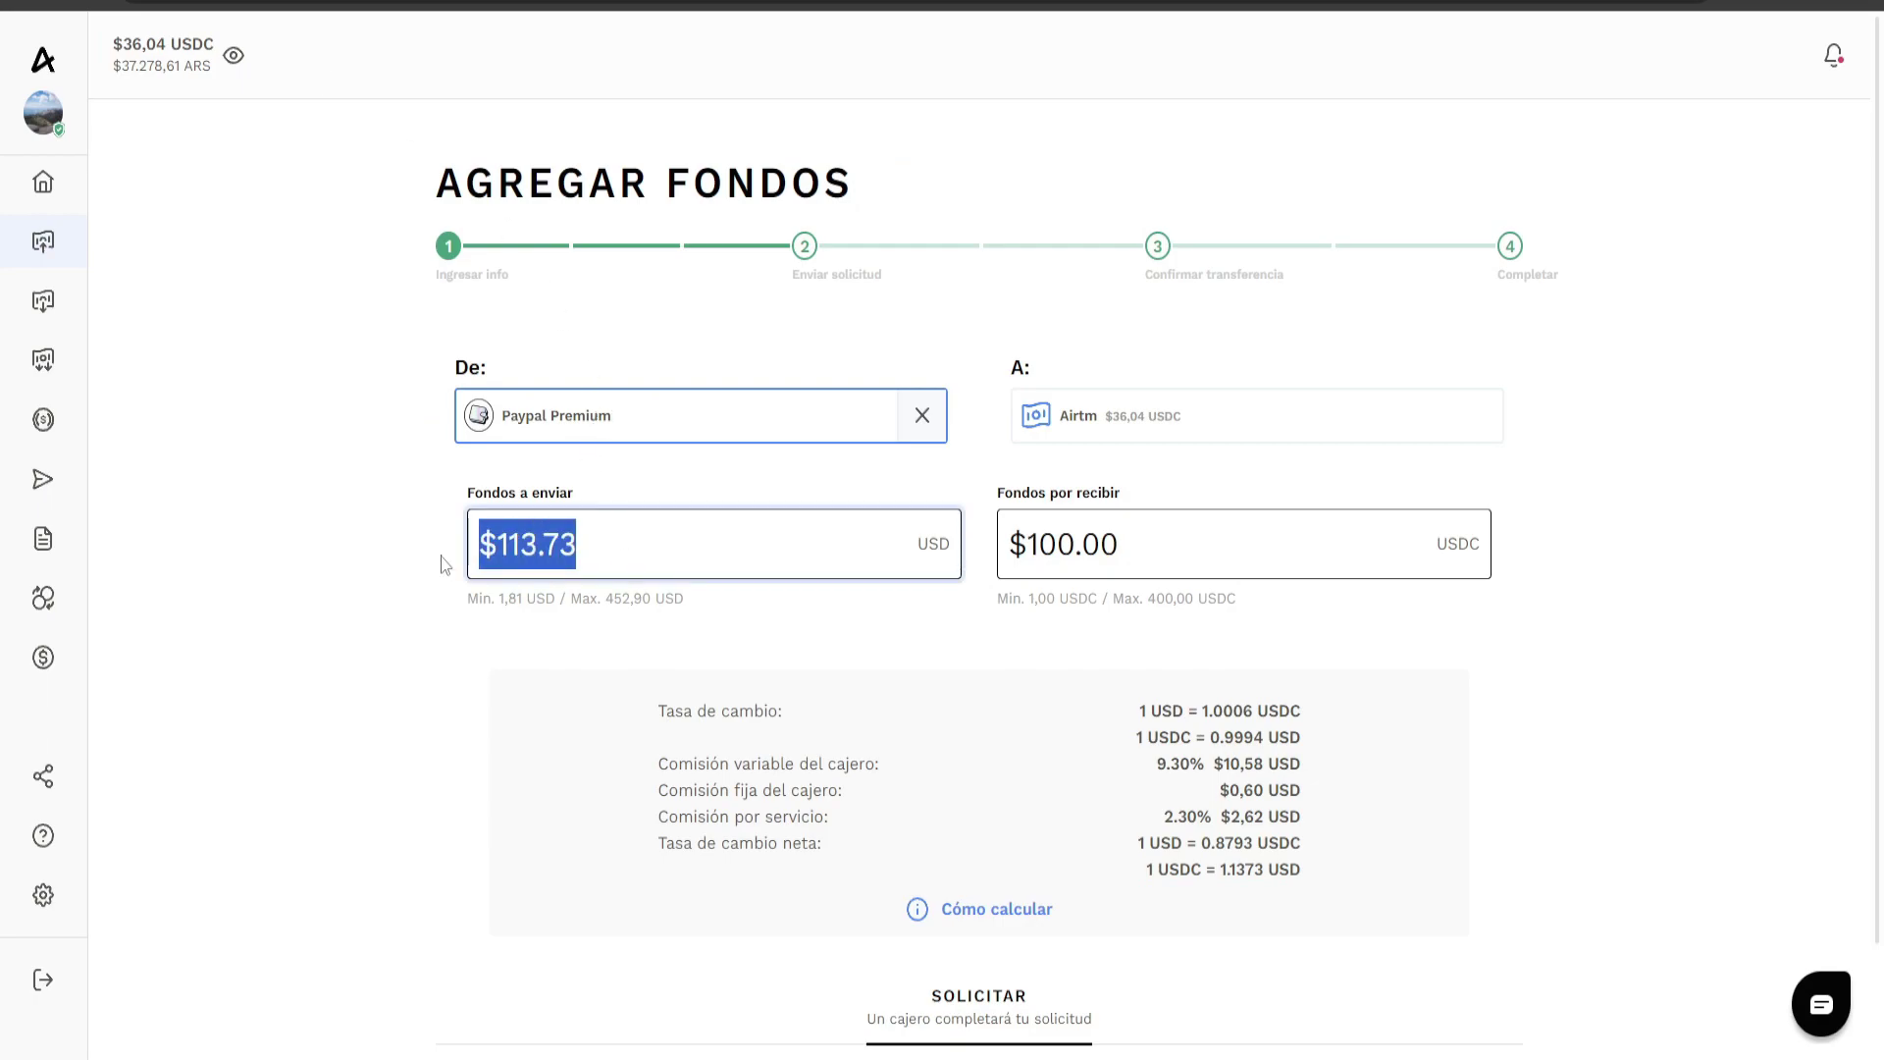
text(96.61)
click(539, 600)
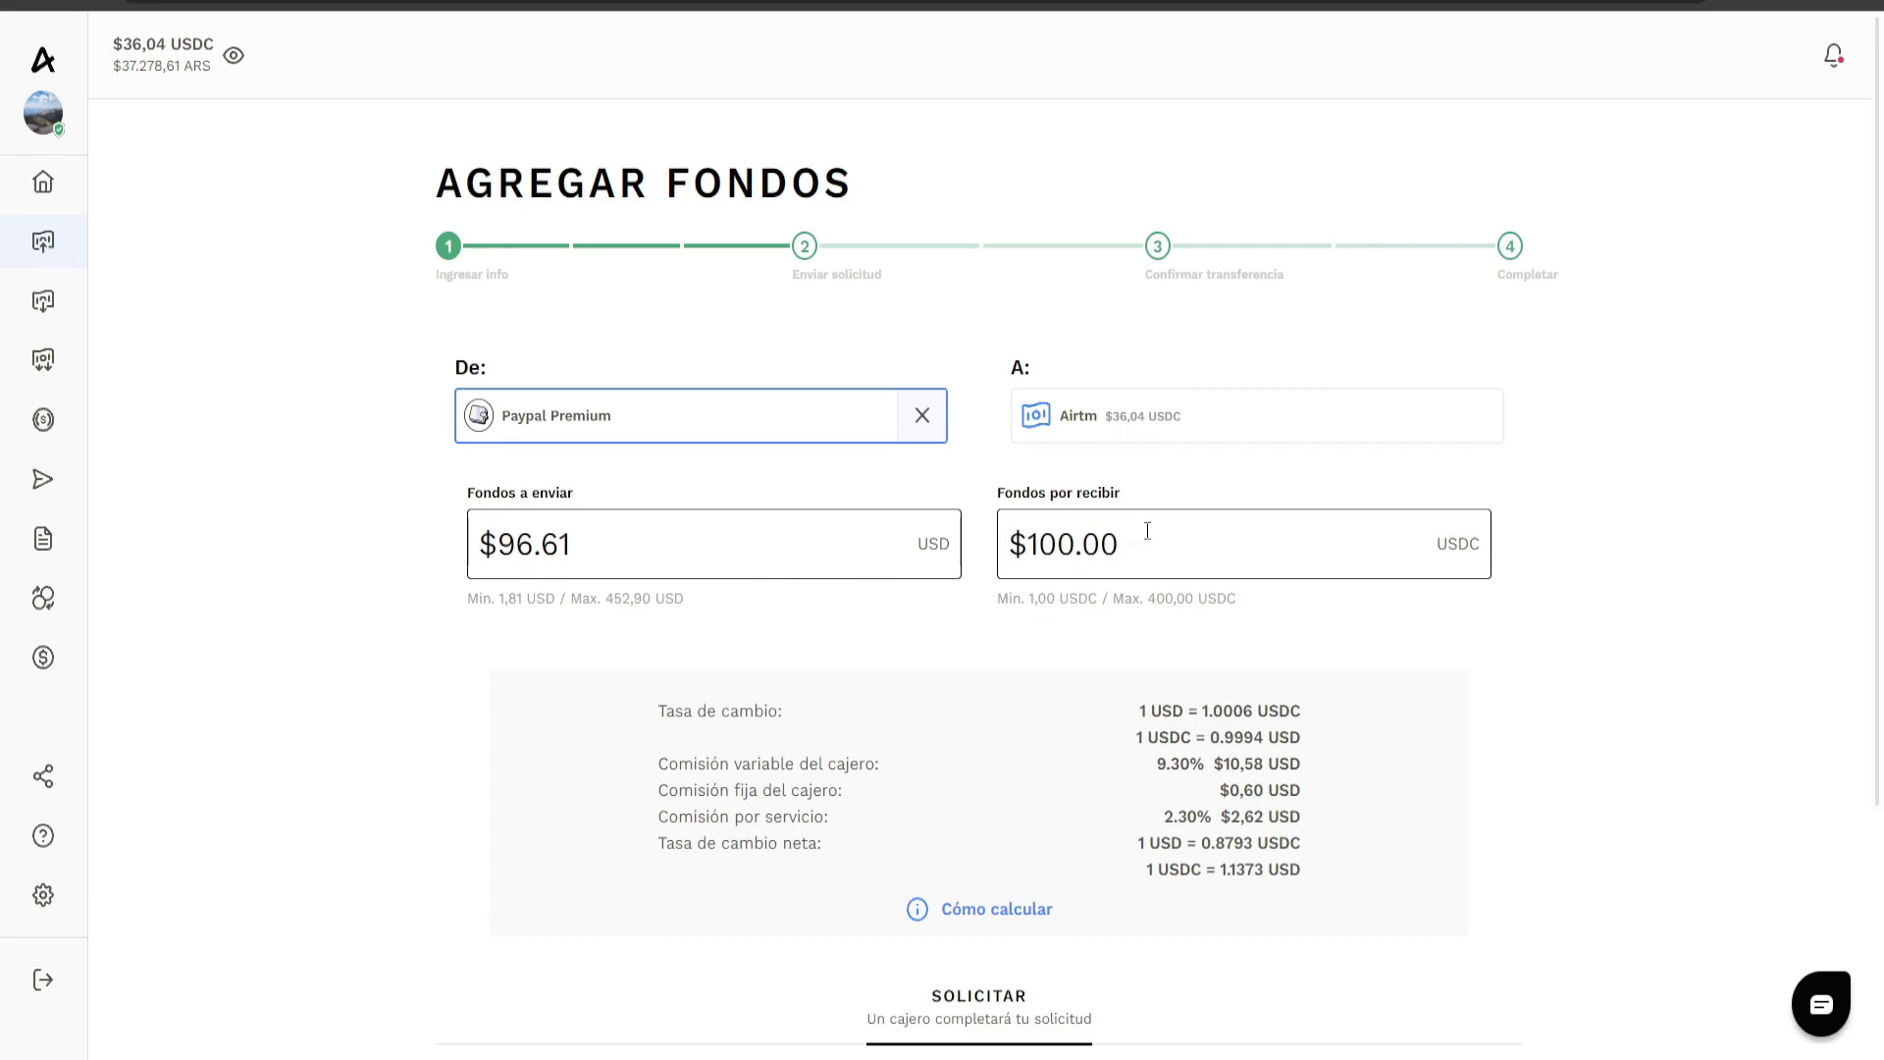
Review the amount of funds to receive and the fee breakdown for the Paypal Premium transfer.
scroll(971, 626, down, 1)
click(1131, 433)
click(1140, 440)
drag(1141, 439, 1027, 437)
click(1046, 437)
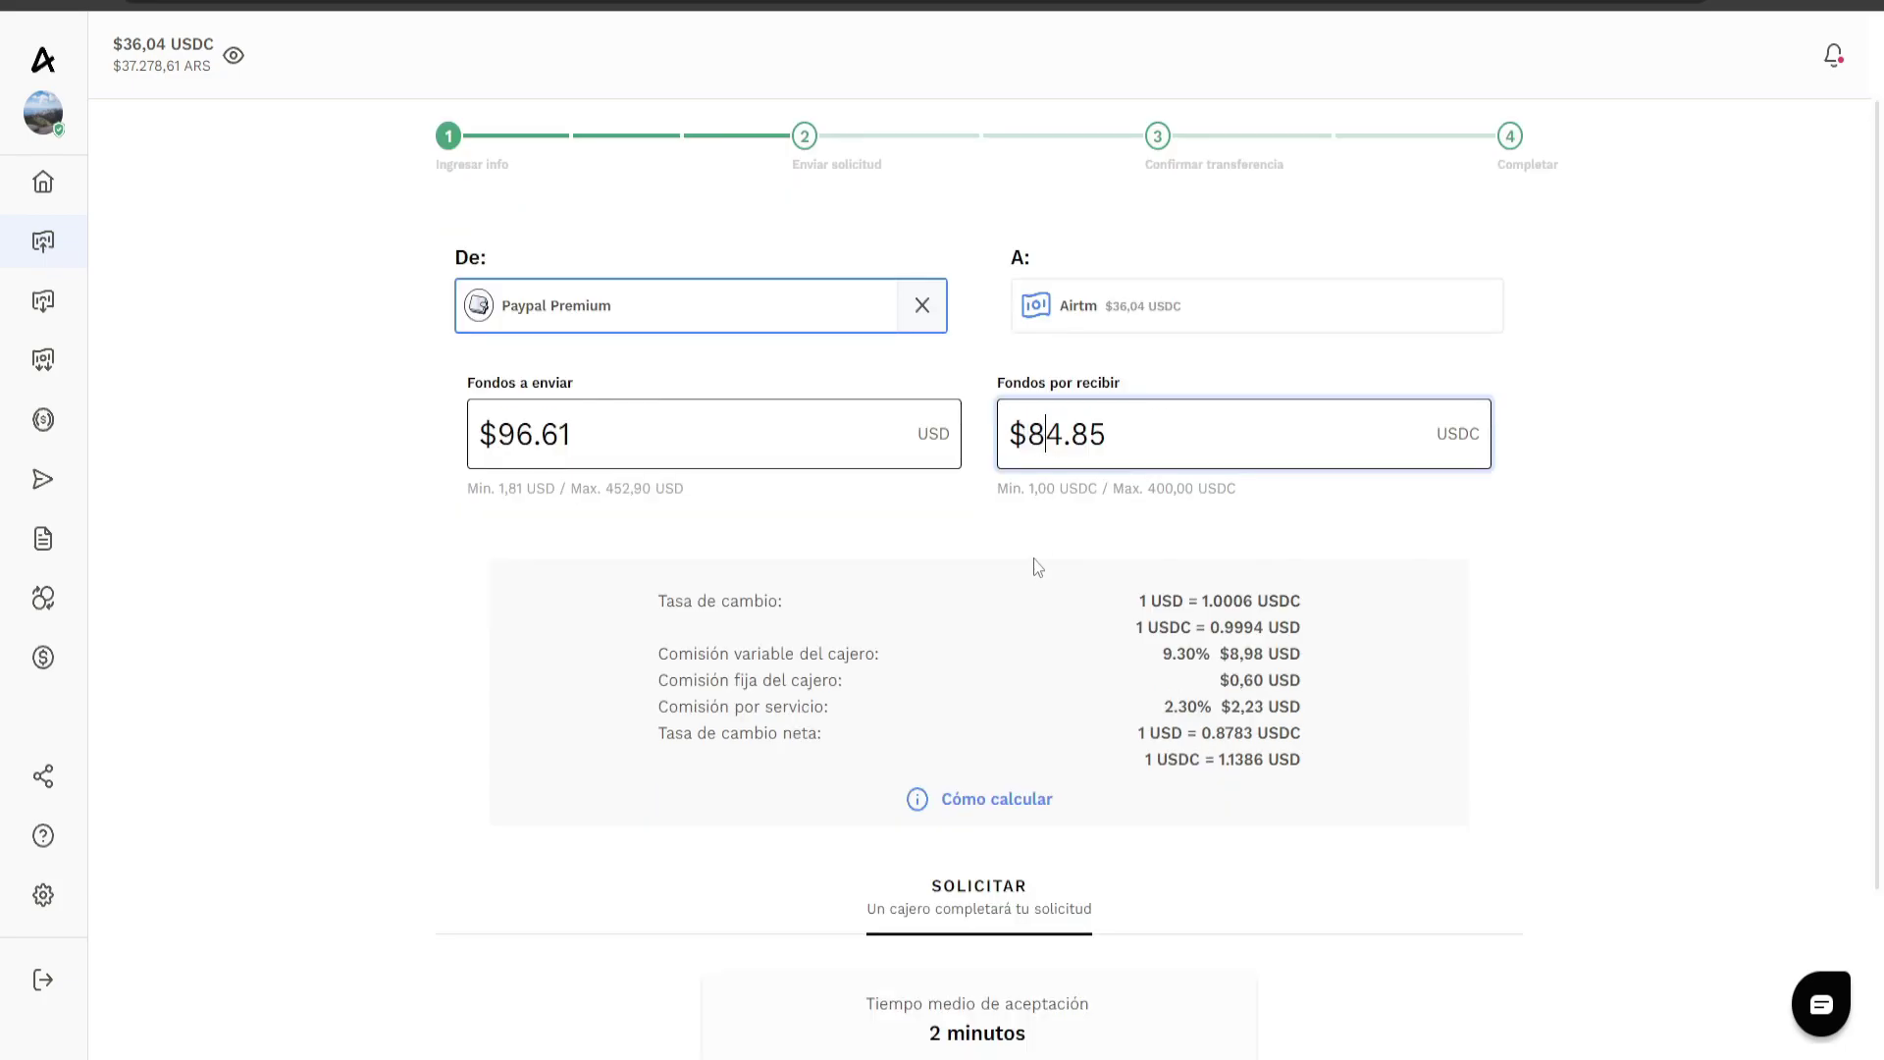
scroll(1030, 589, down, 1)
scroll(1020, 589, down, 1)
scroll(1070, 510, up, 2)
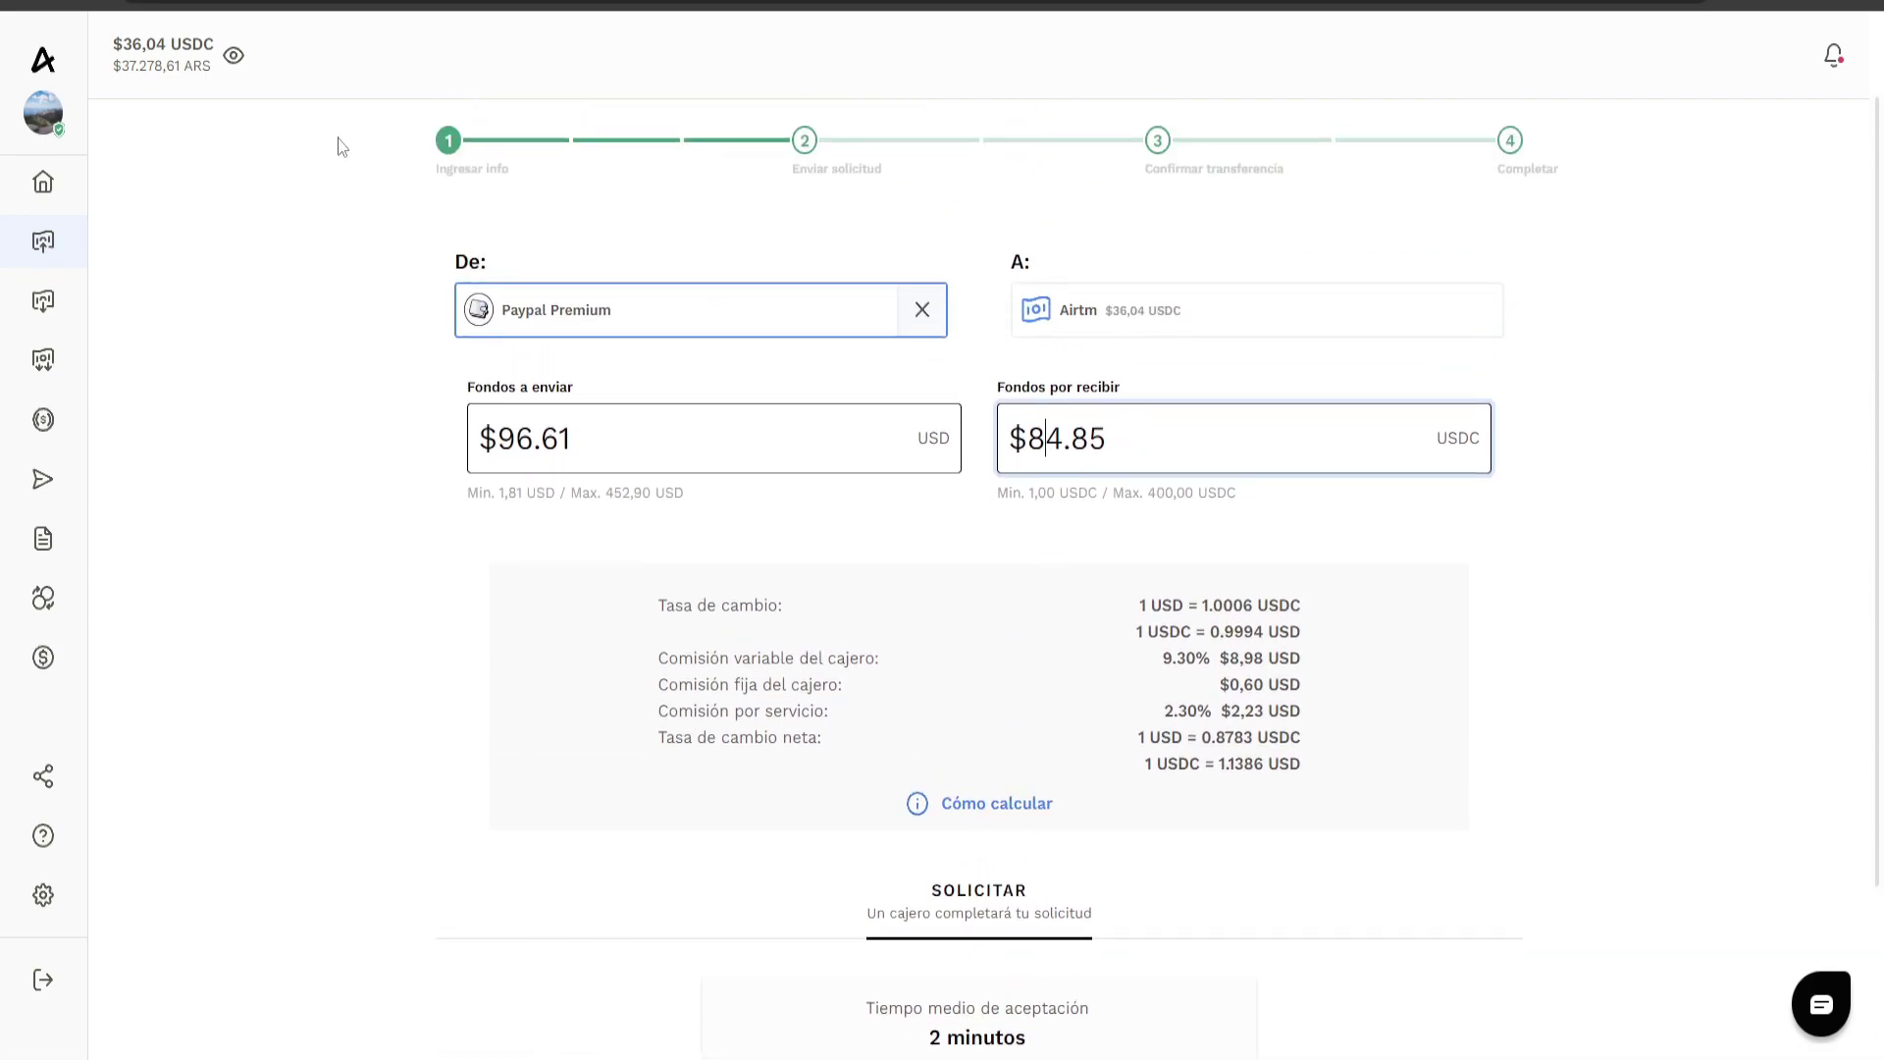
Compare the current Airtm account balance with the amount of funds to receive.
drag(127, 49, 213, 36)
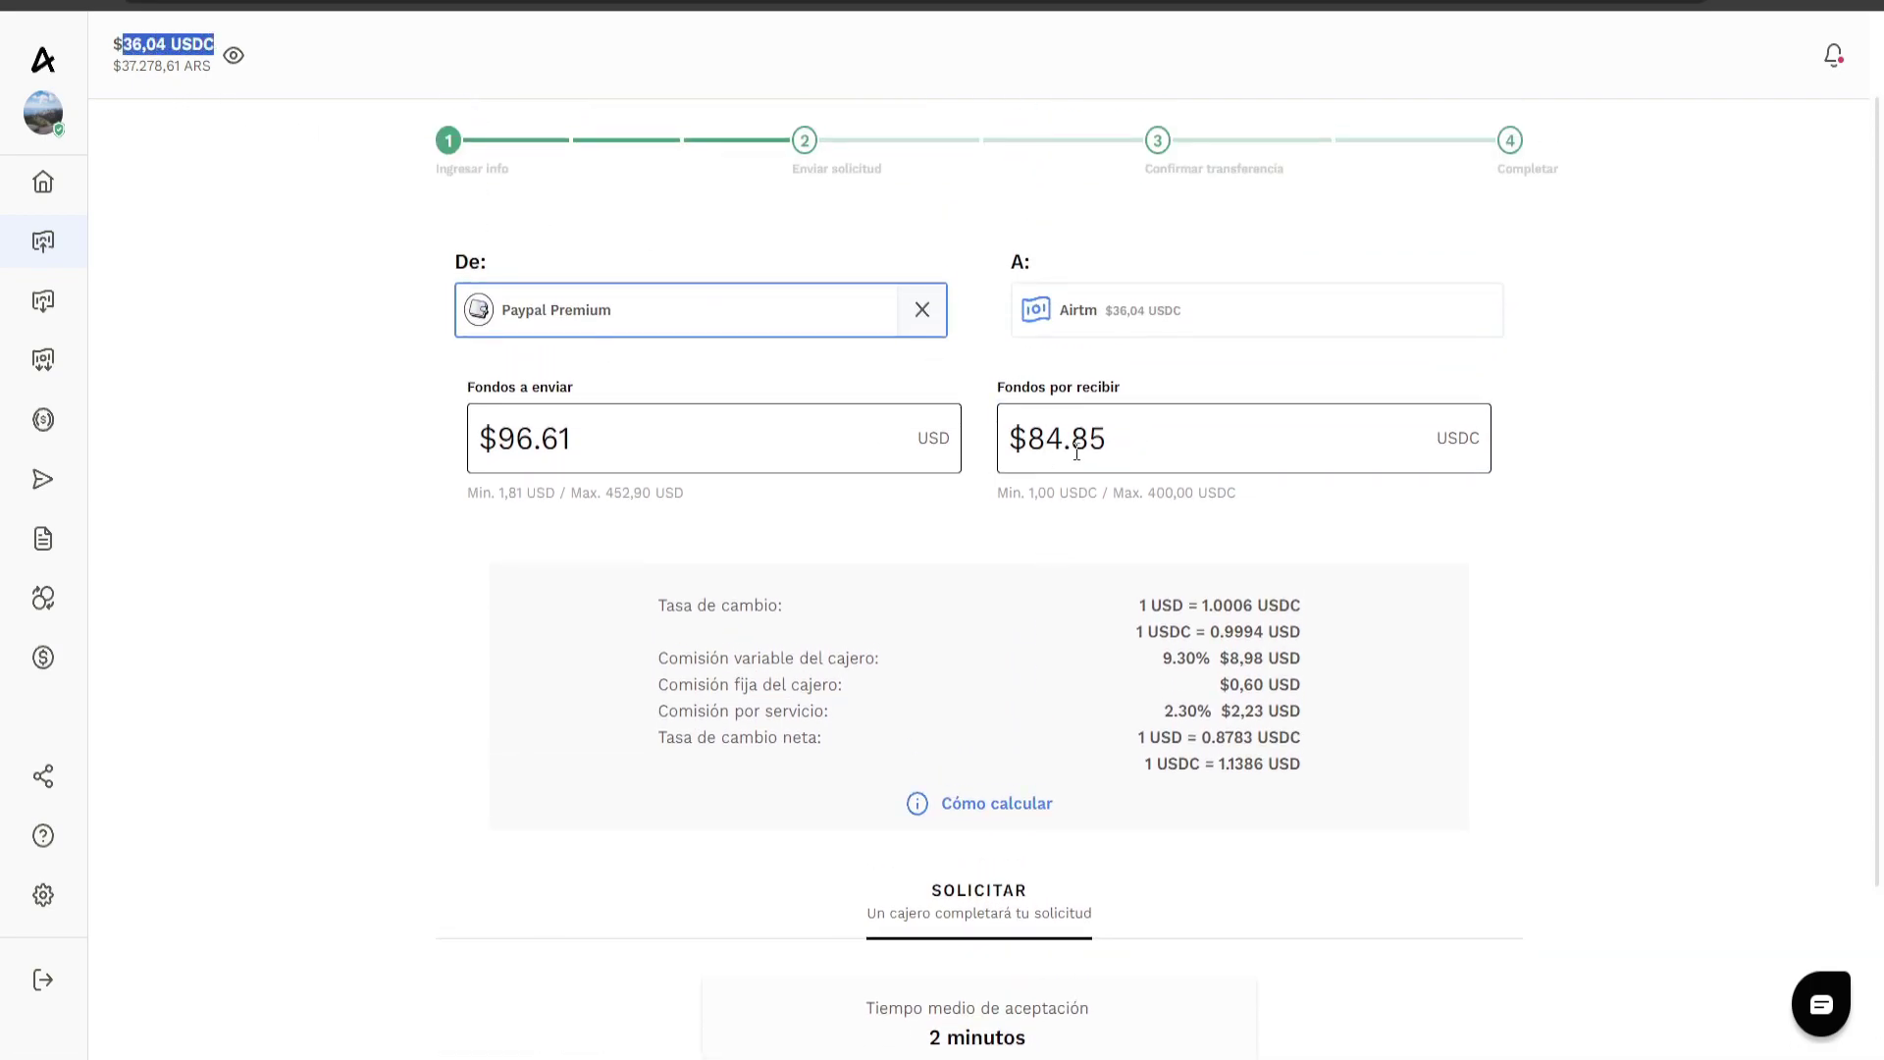
click(1407, 462)
scroll(234, 138, down, 2)
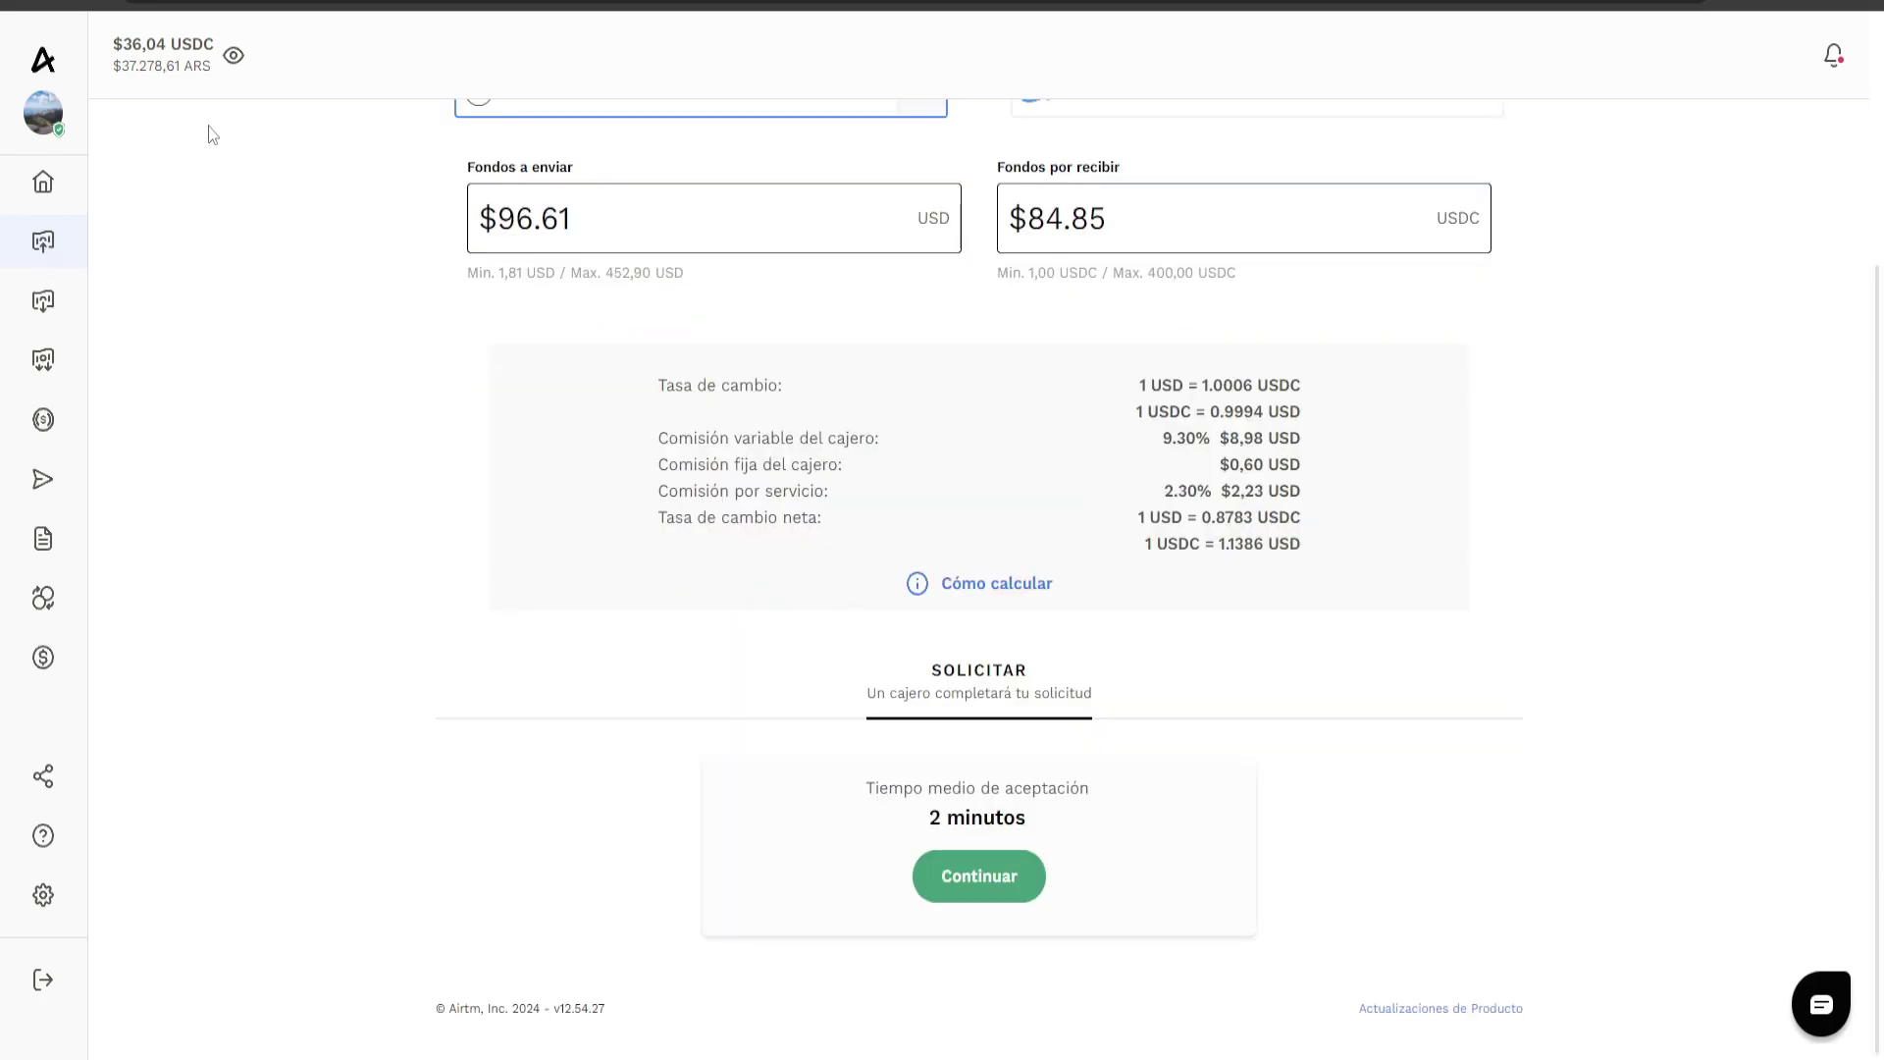
drag(216, 51, 257, 193)
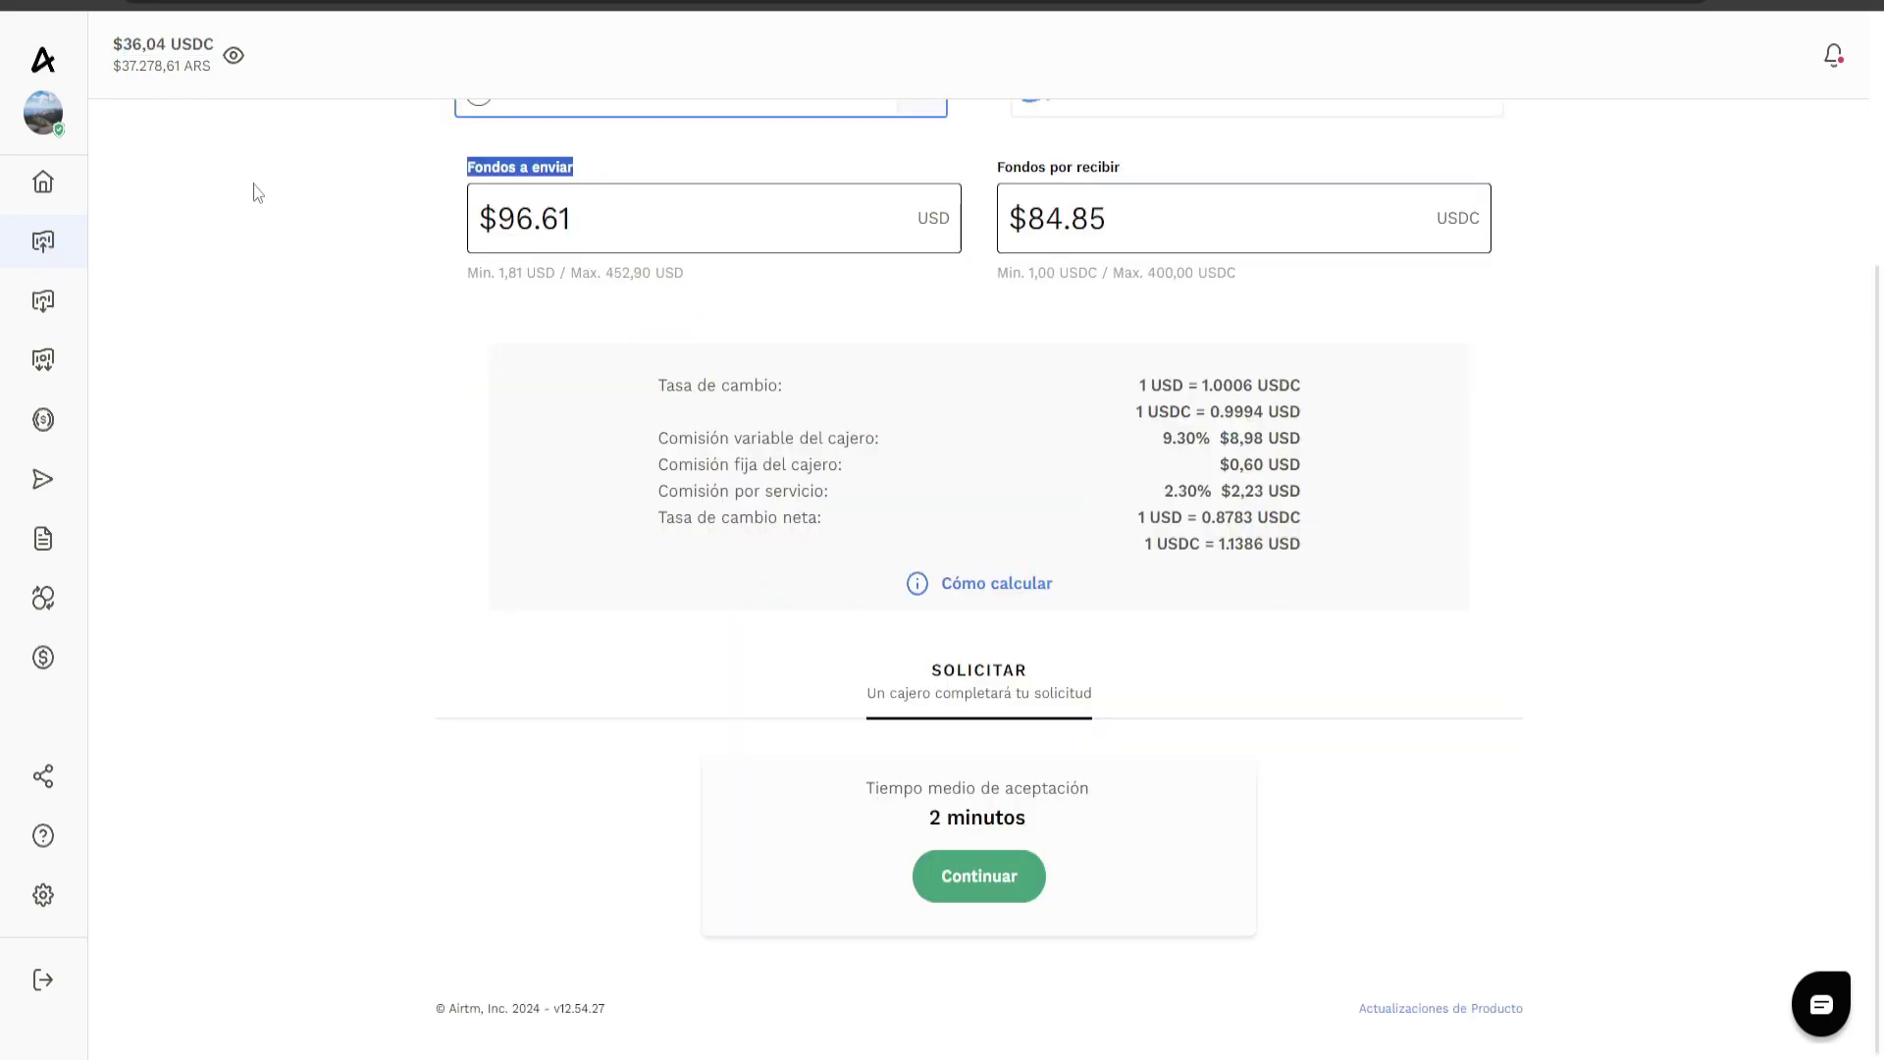
drag(127, 64, 220, 83)
click(220, 84)
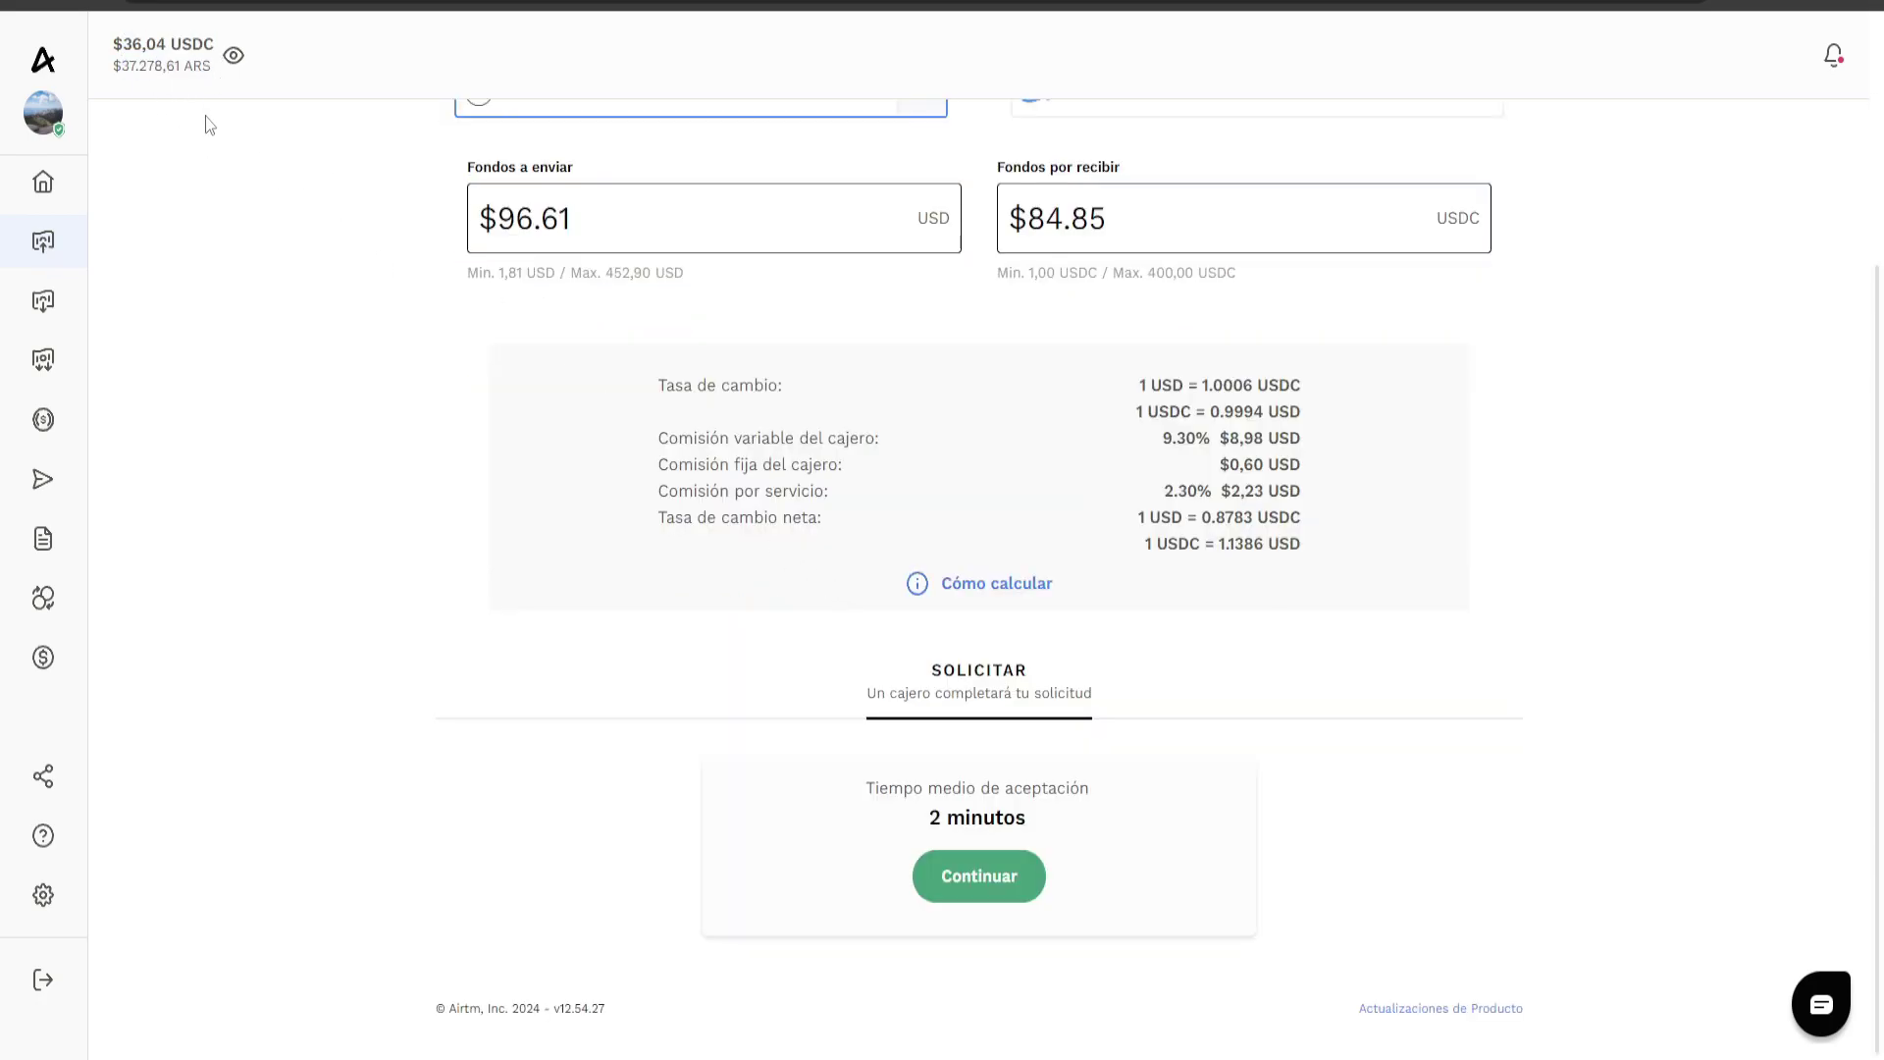
Recheck the transfer amounts and proceed to the confirmation page of the Paypal Premium funding request.
scroll(769, 580, up, 3)
scroll(775, 445, down, 1)
drag(774, 445, 450, 462)
scroll(527, 506, down, 1)
click(528, 505)
scroll(527, 505, down, 2)
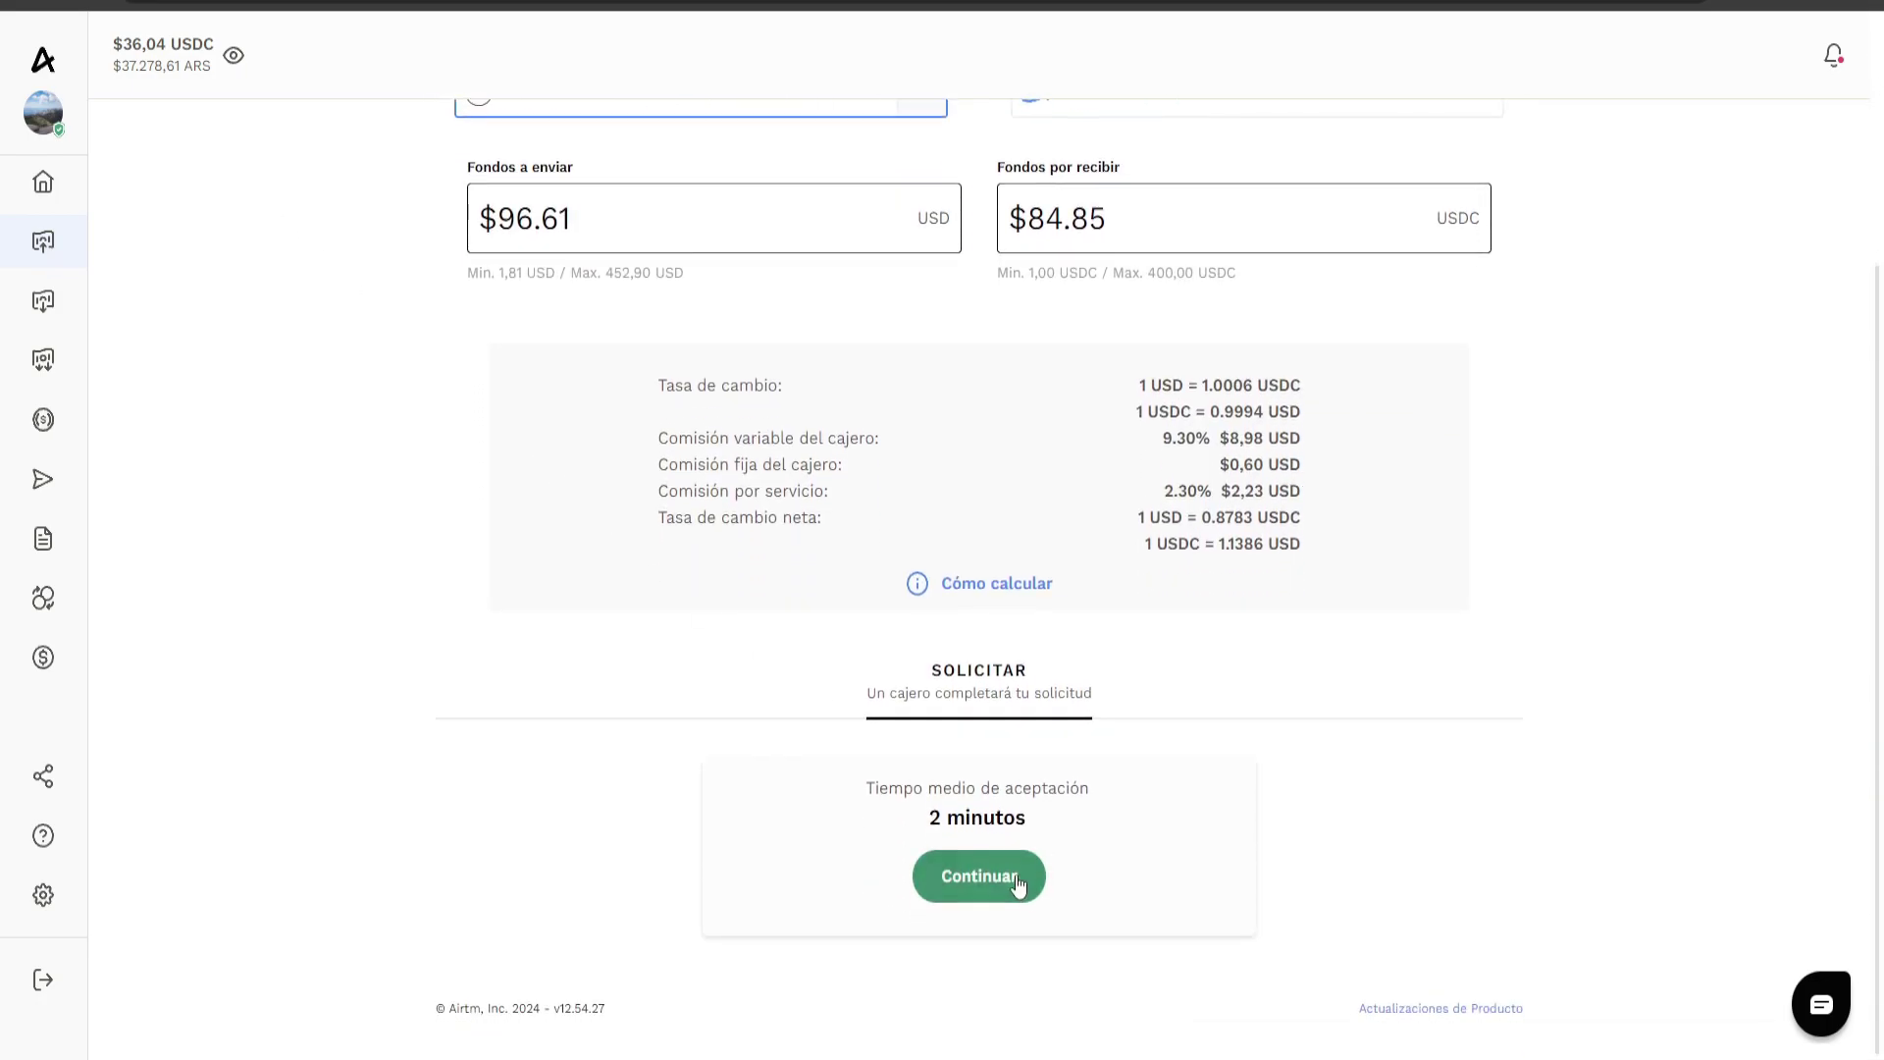
click(981, 877)
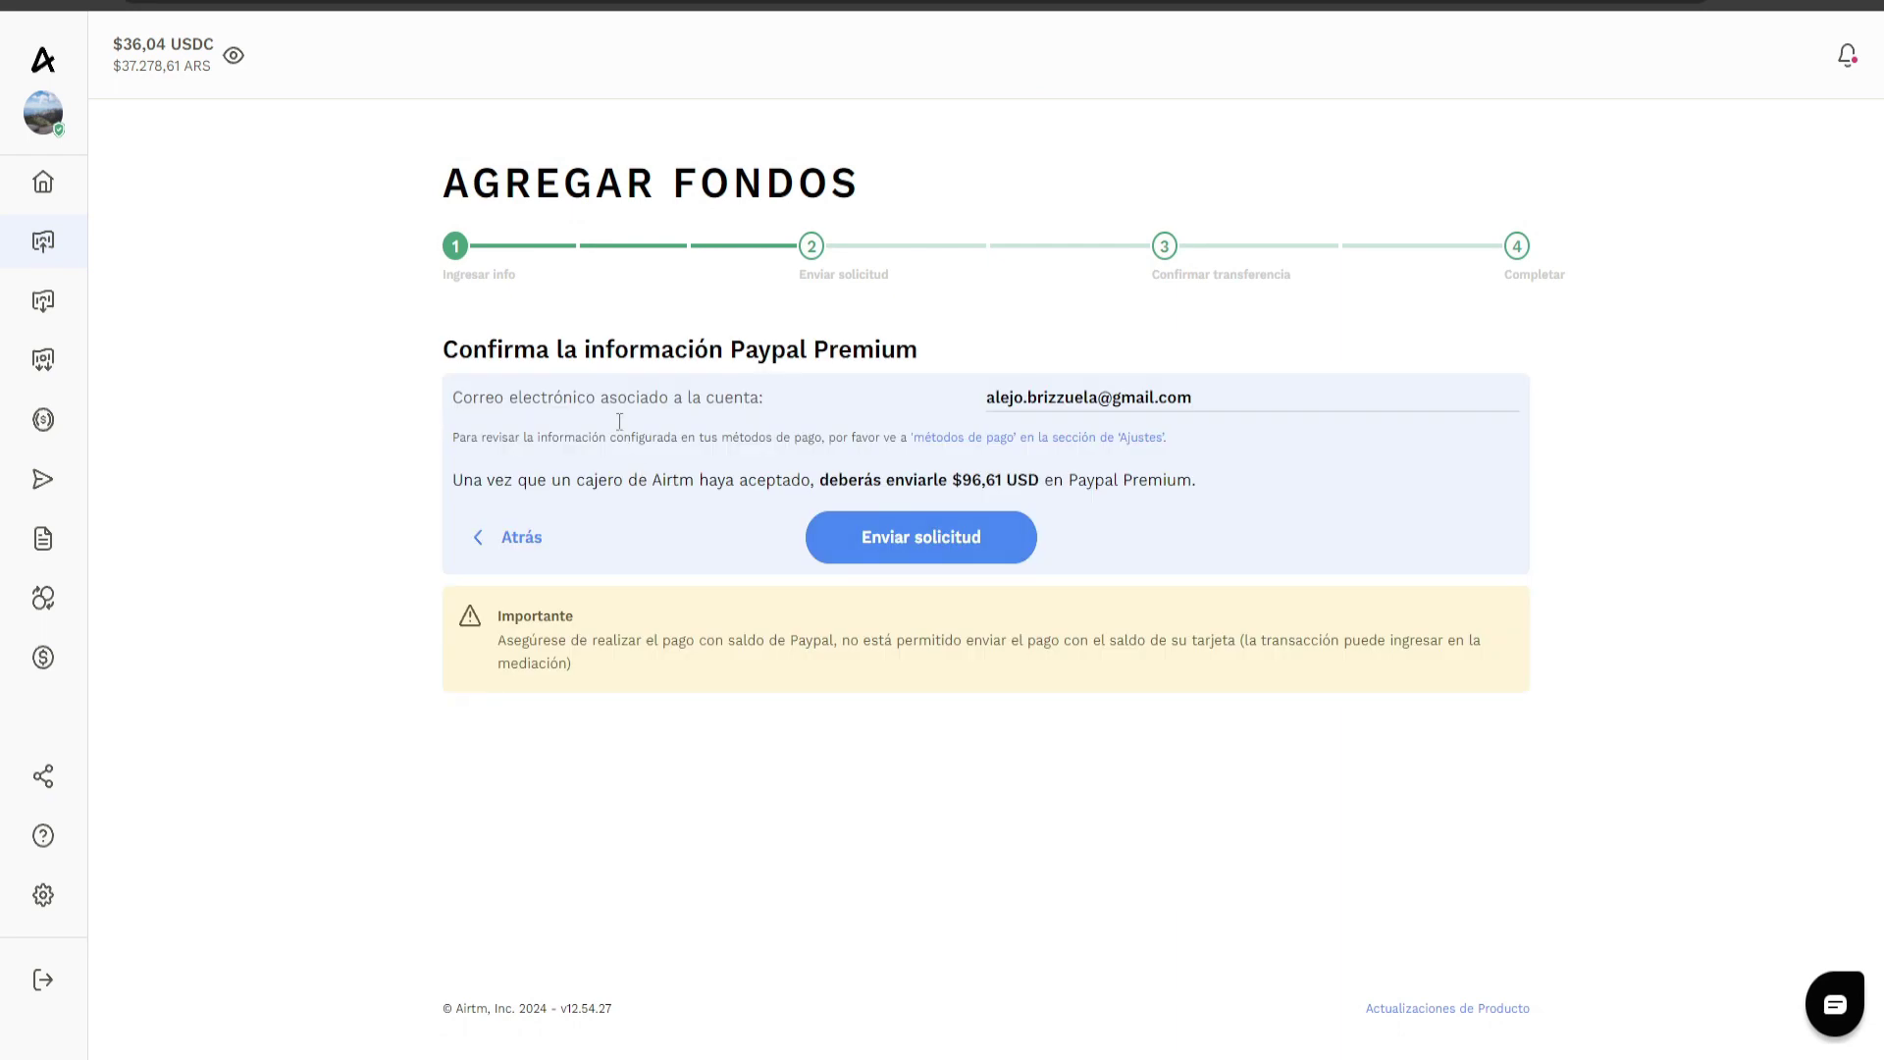
Review the Paypal Premium confirmation details, including the associated account e-mail and the notice about paying only with PayPal balance.
drag(504, 349, 775, 350)
click(793, 344)
drag(986, 397, 1185, 406)
click(1185, 407)
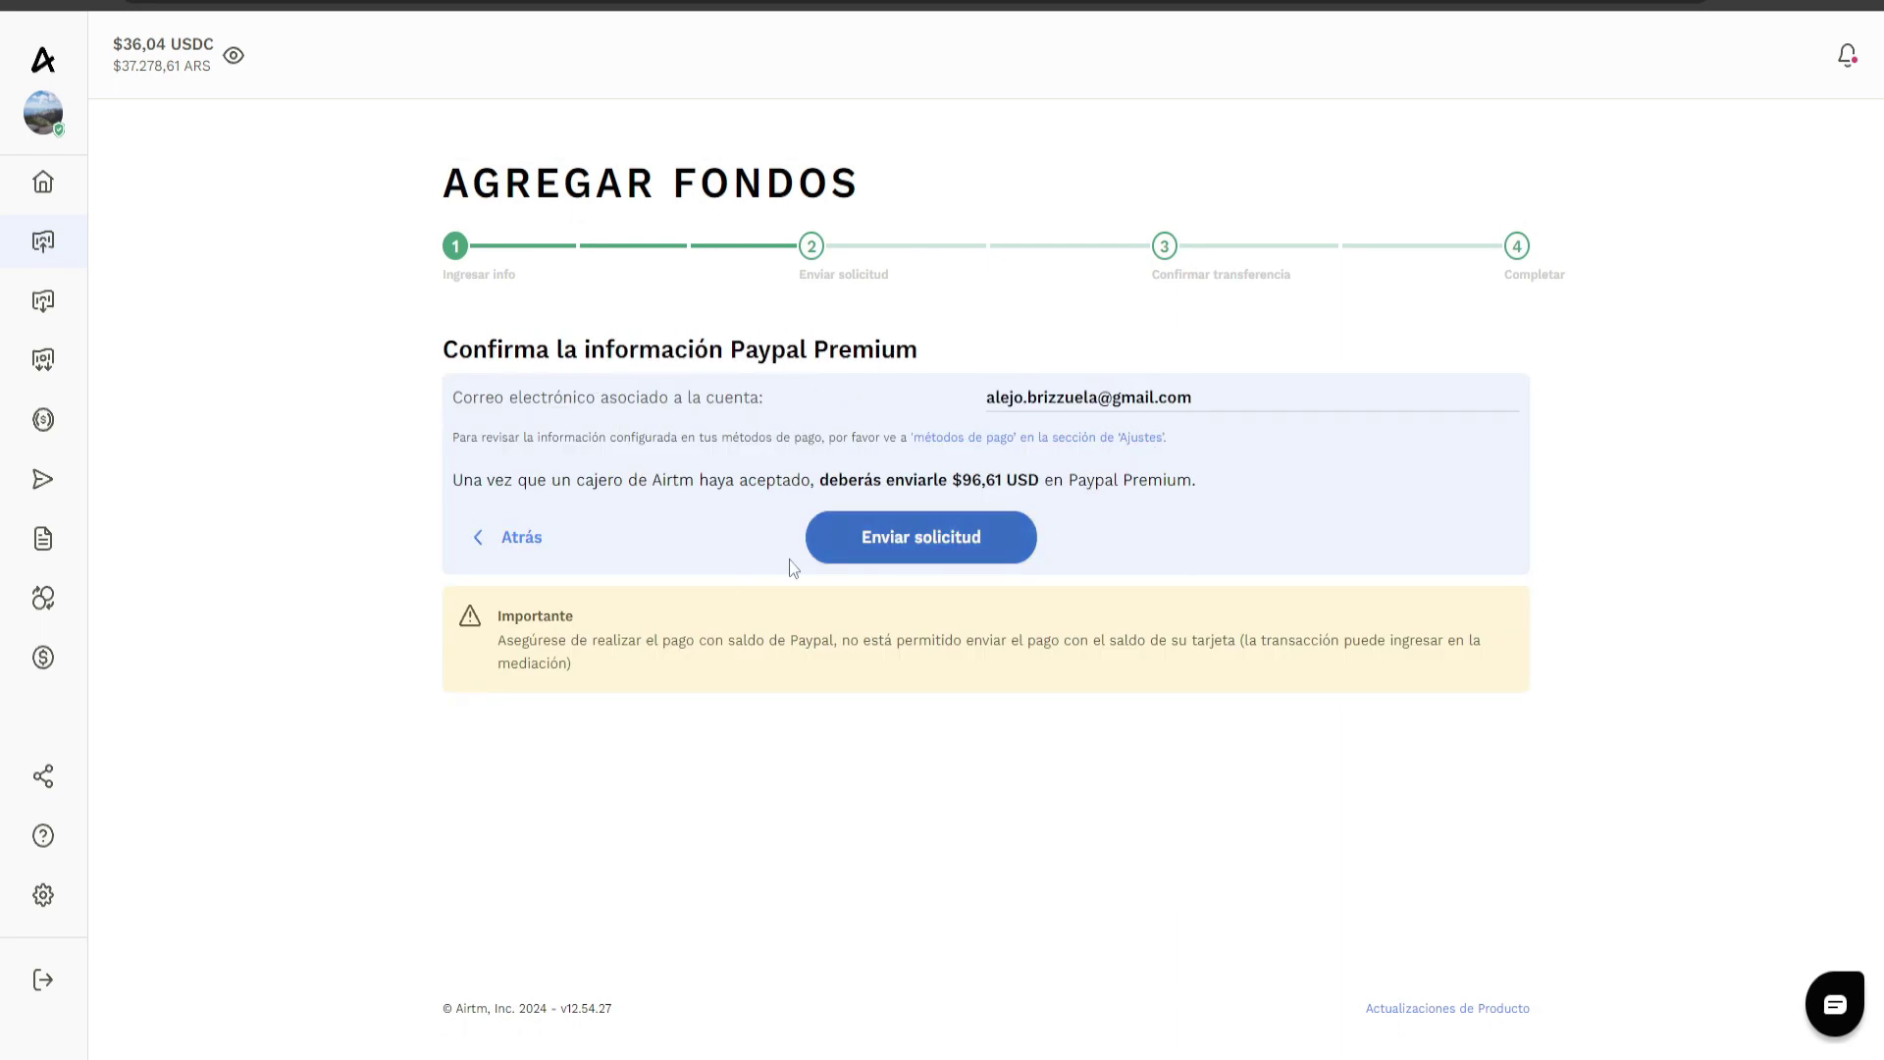
drag(509, 636, 706, 647)
click(553, 642)
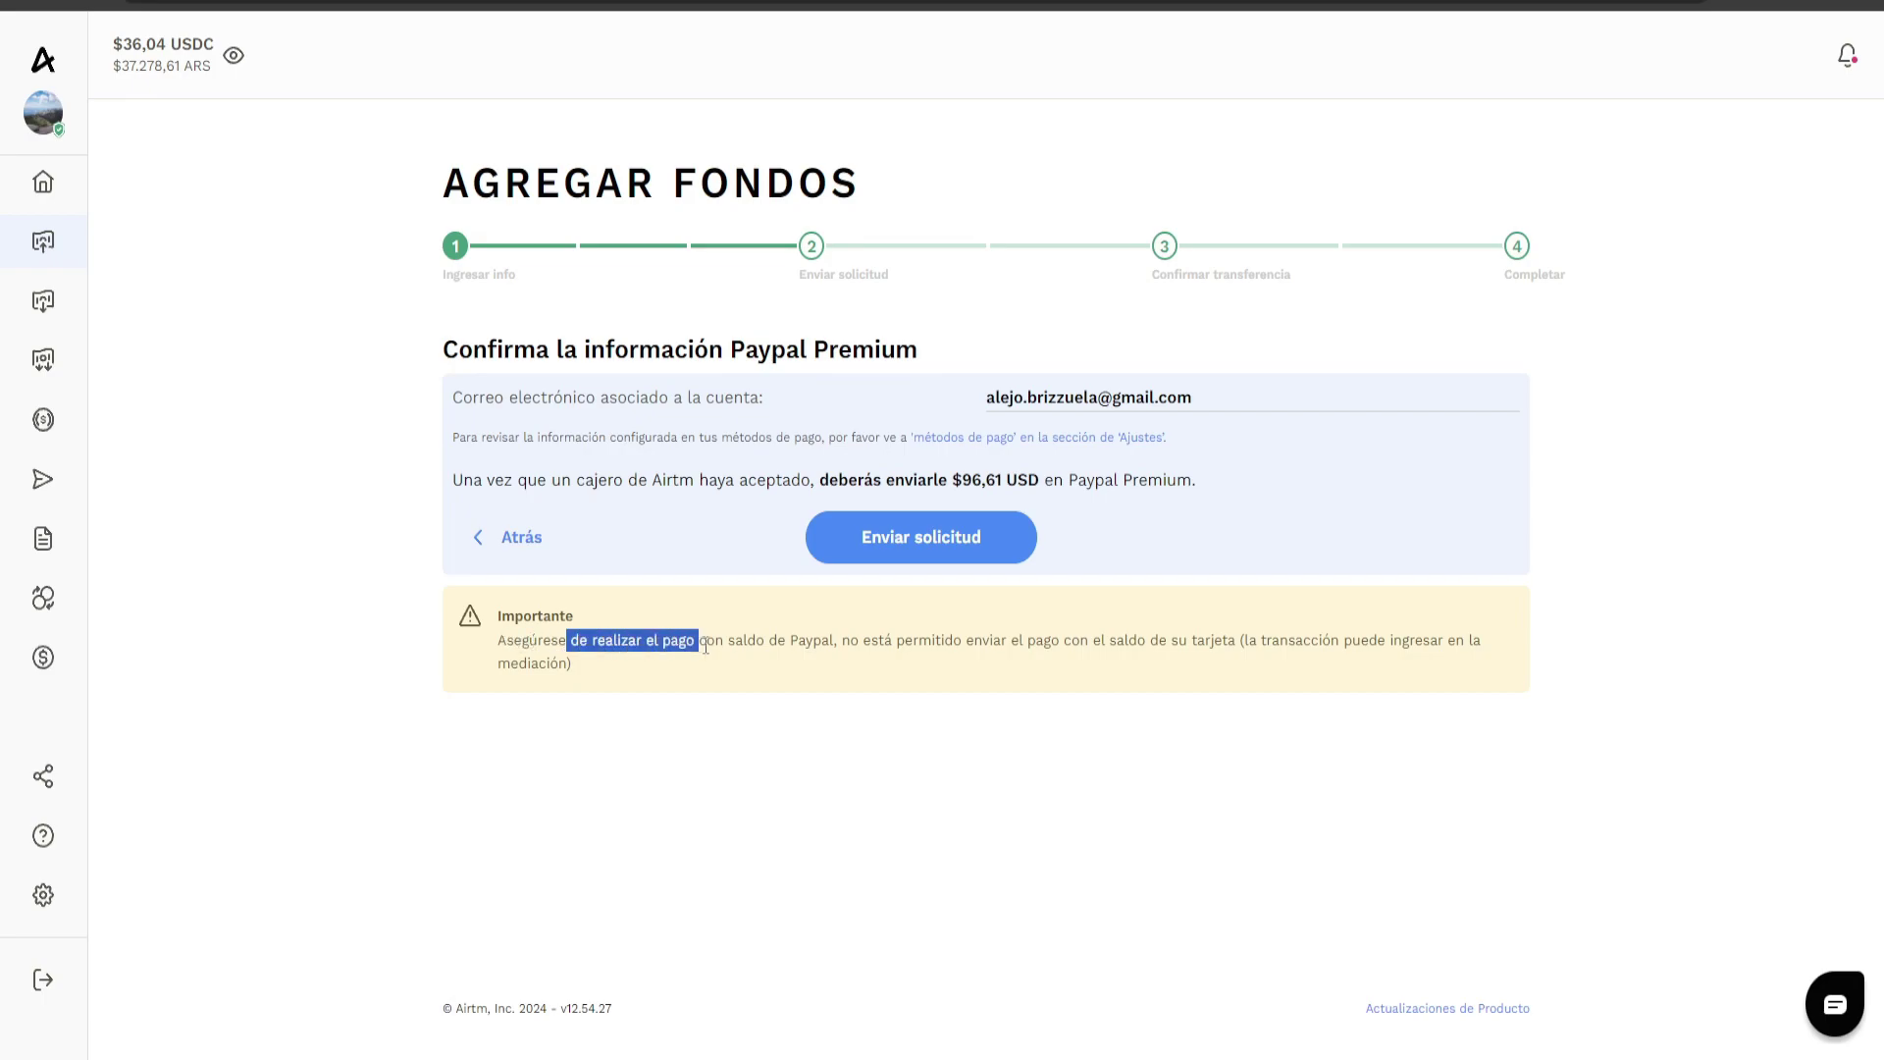
drag(863, 644, 1164, 633)
click(1202, 641)
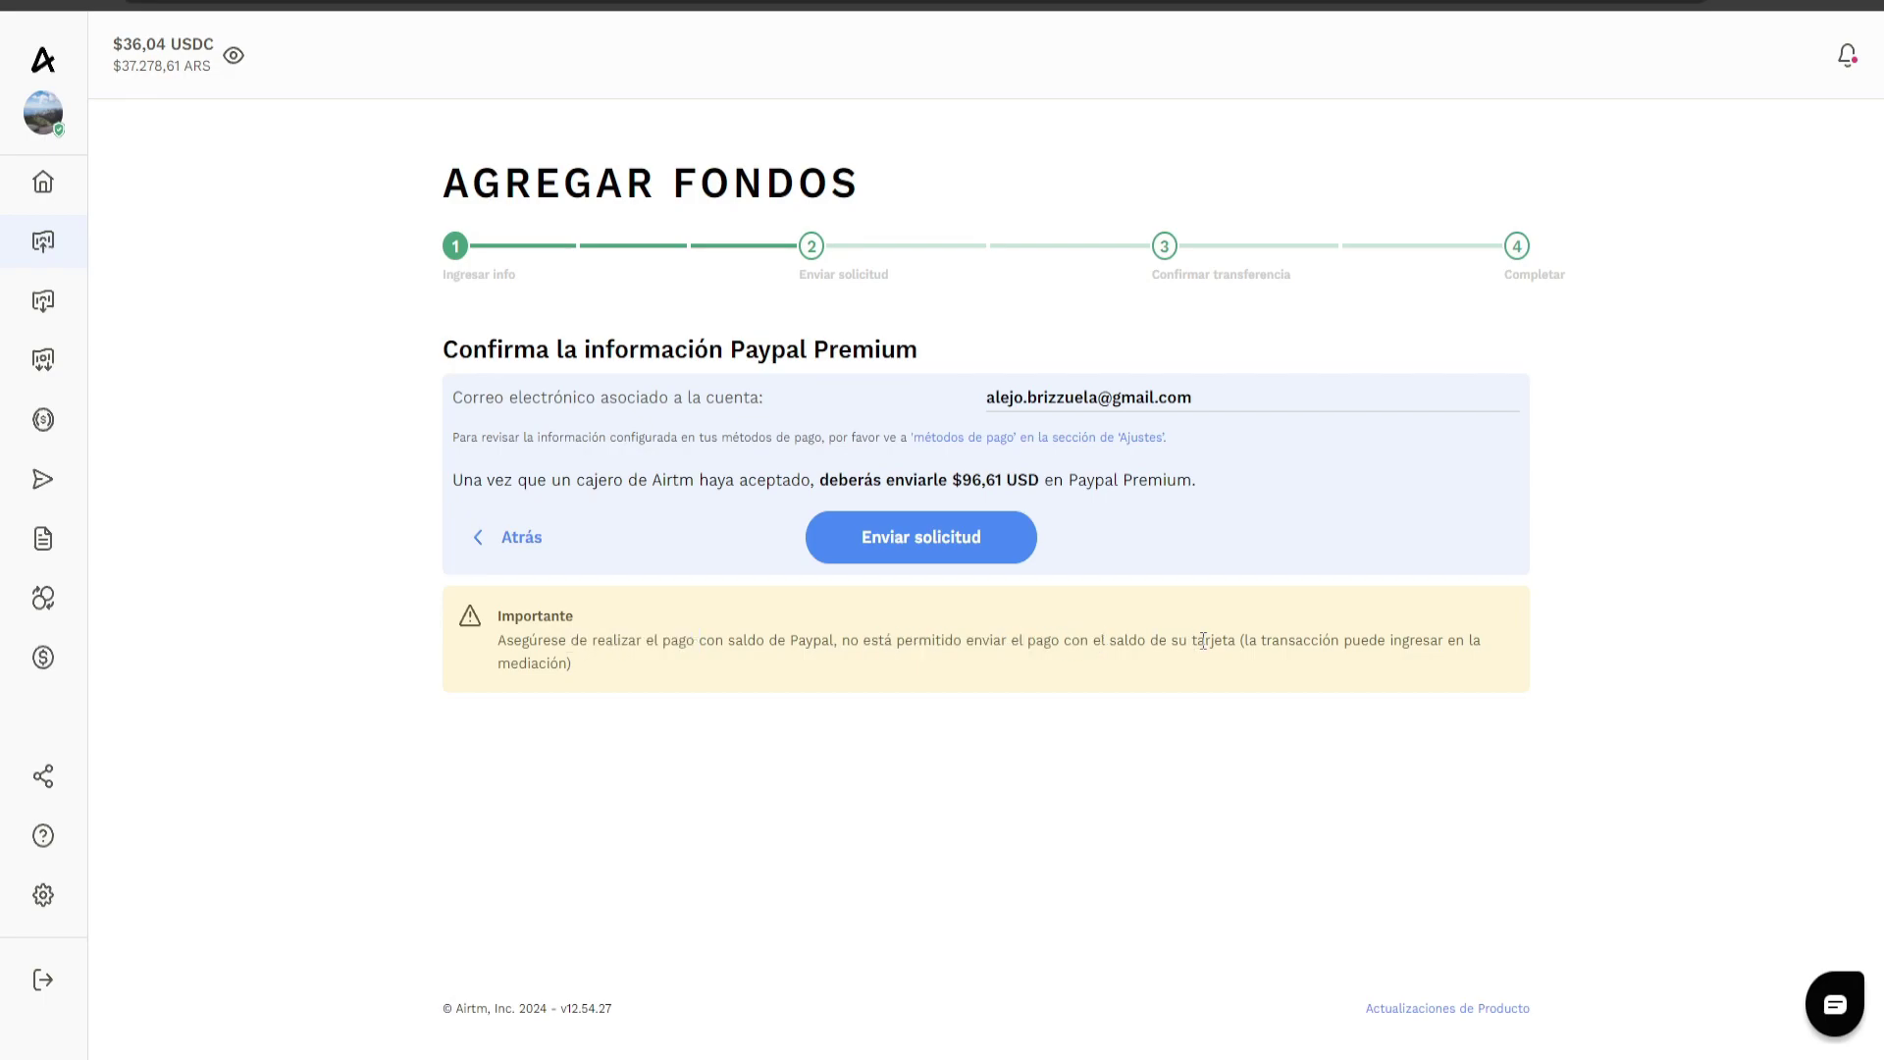
Send the Paypal Premium funding request for 96,61 USD, check it against the PayPal balance and follow the cashier search.
click(861, 547)
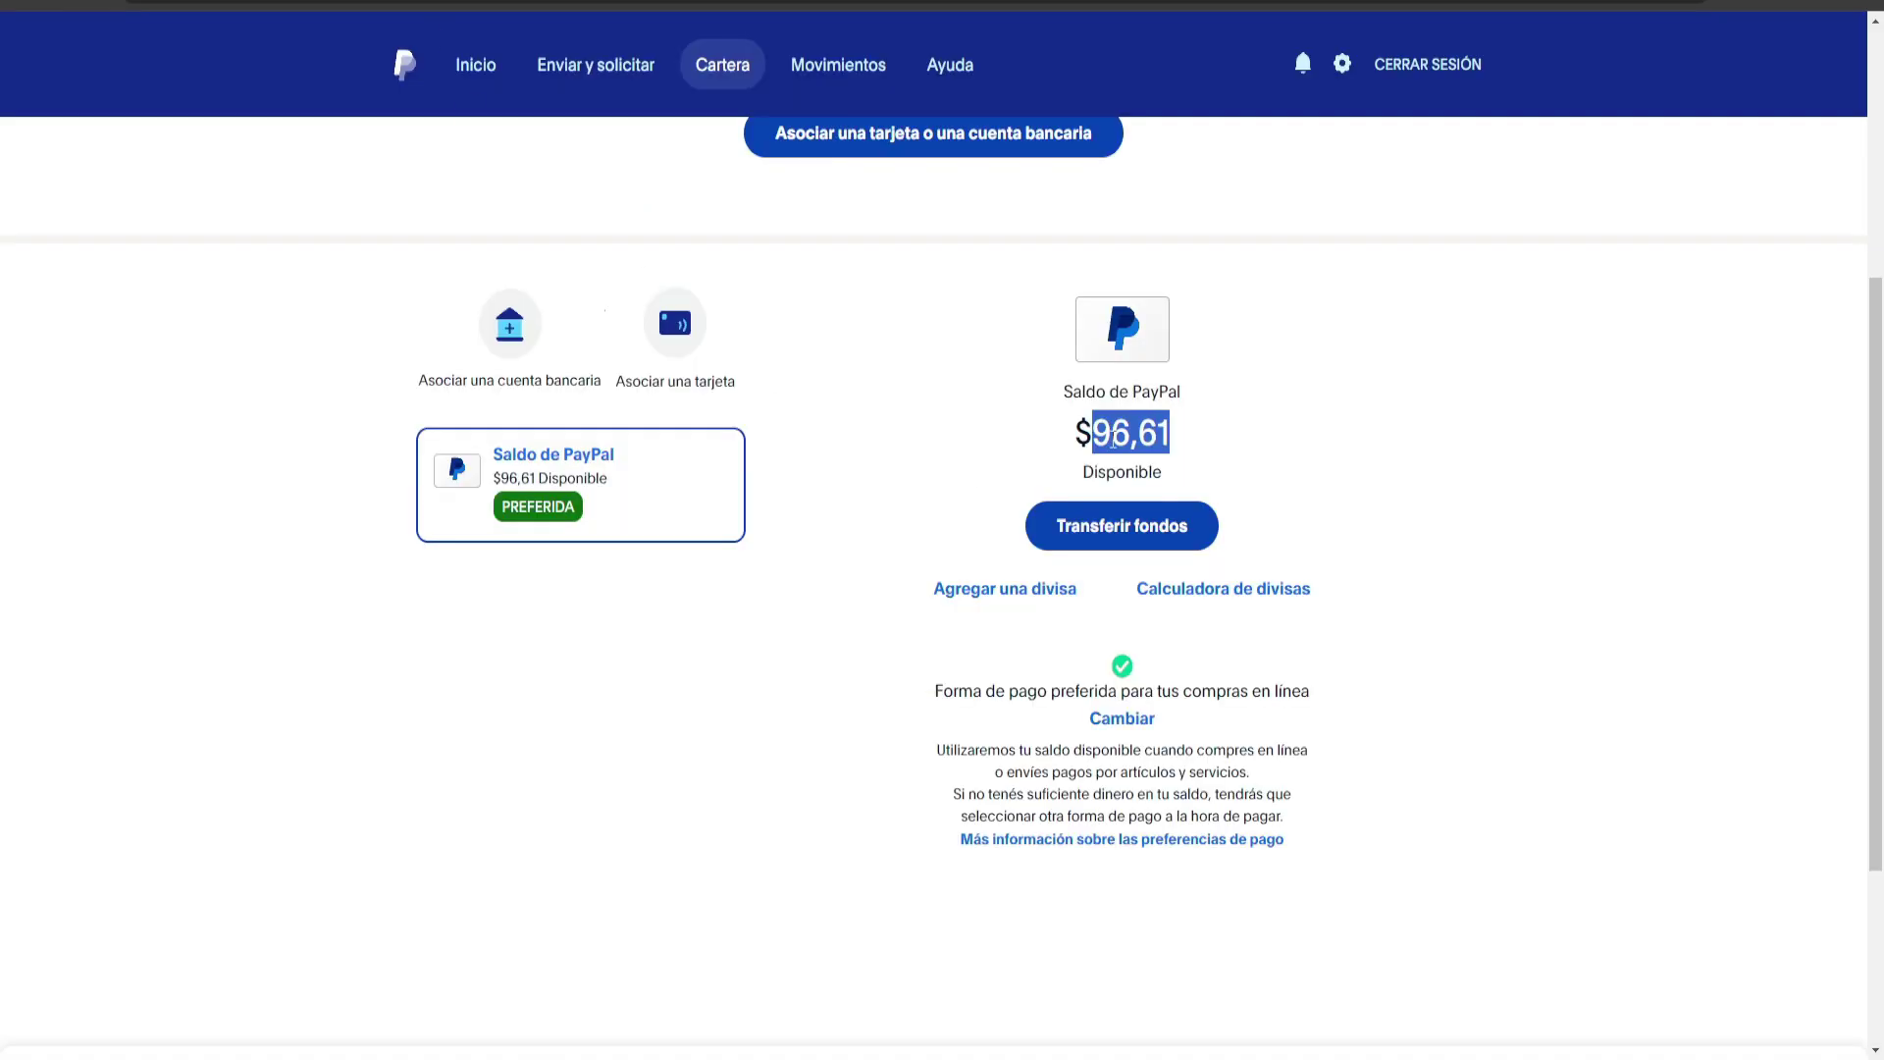
click(1159, 446)
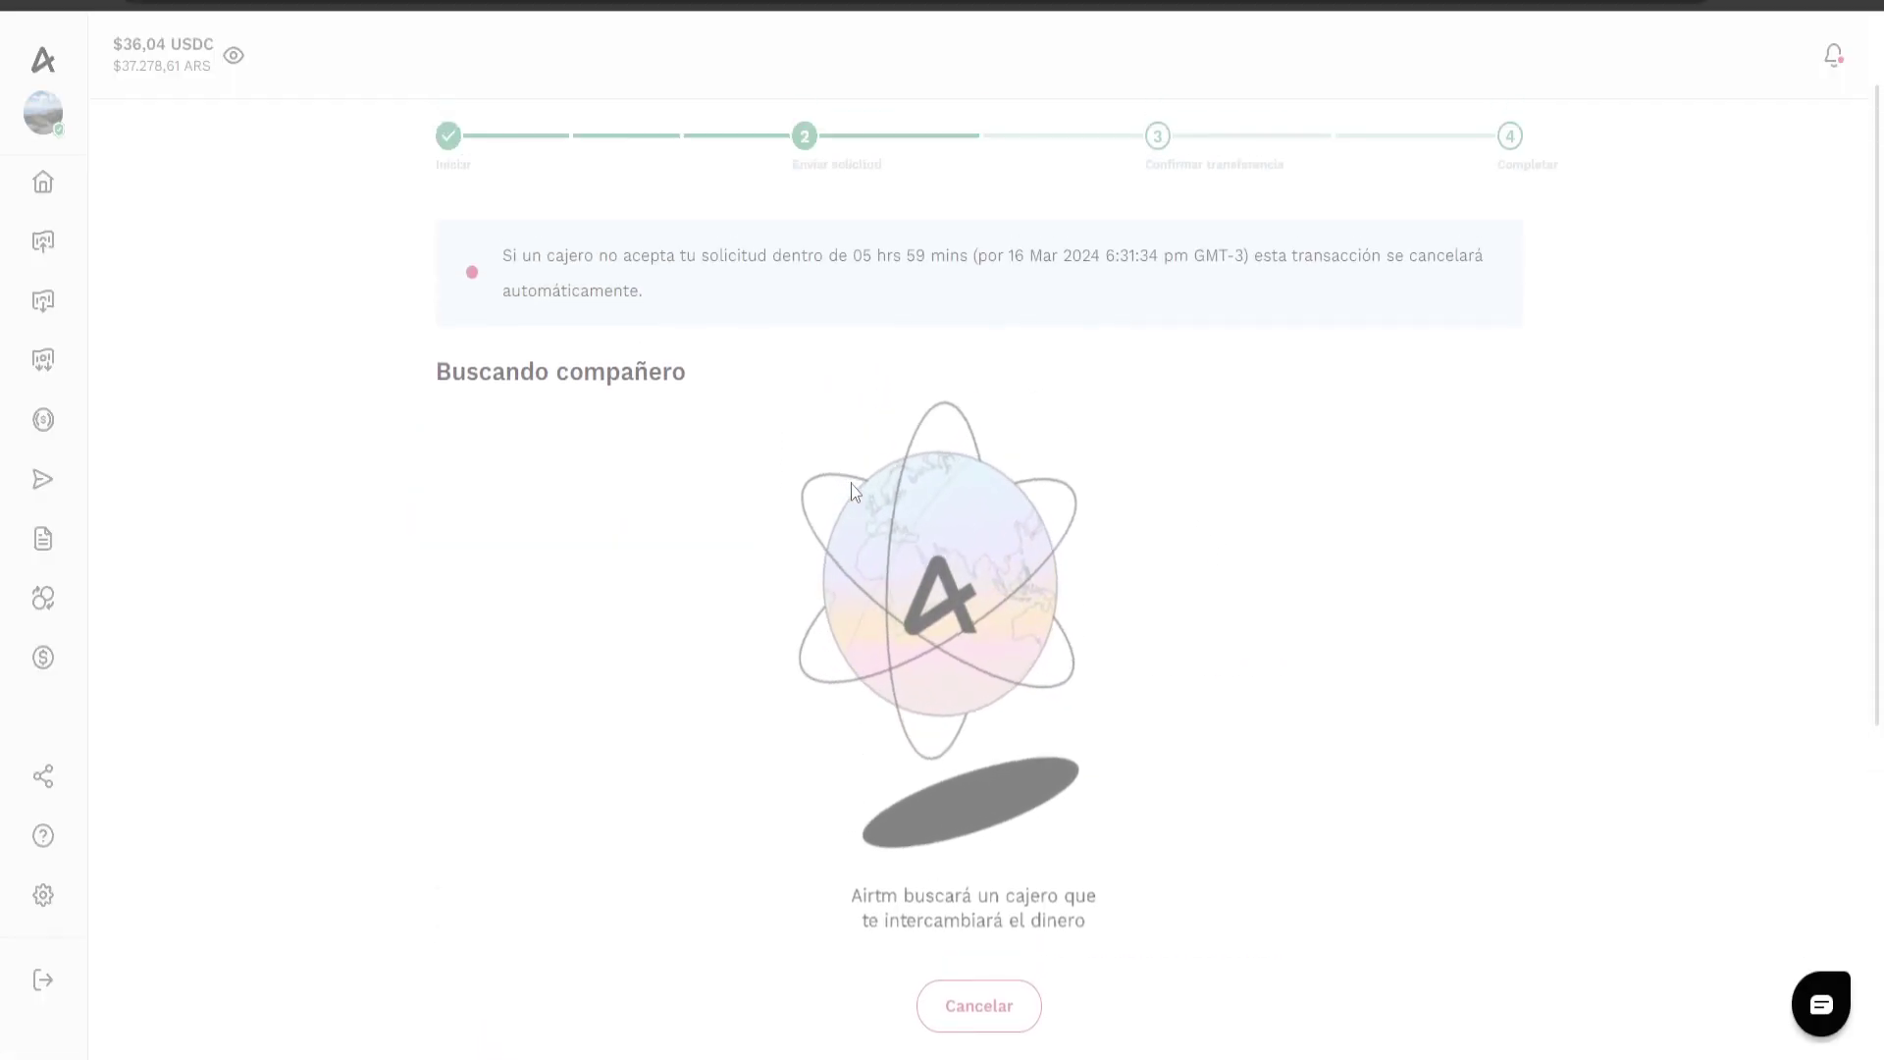
scroll(856, 491, down, 1)
scroll(856, 491, up, 1)
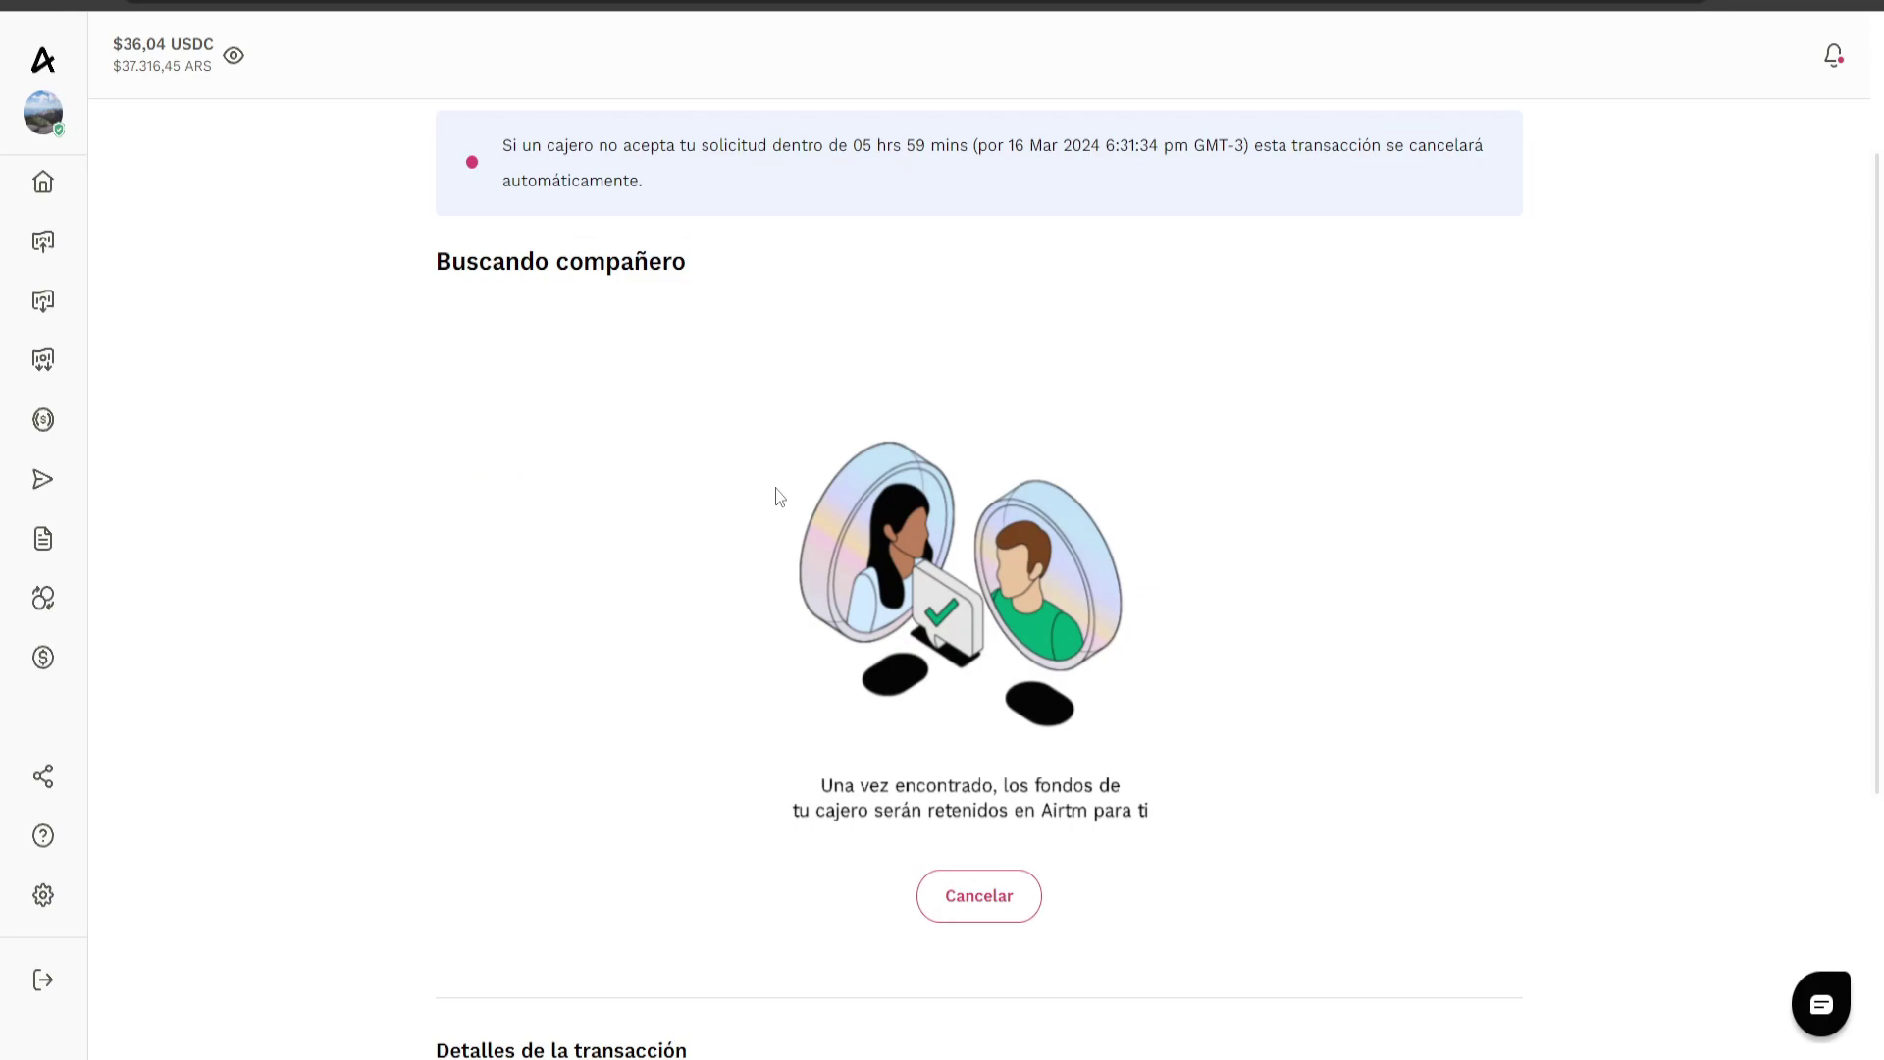
scroll(790, 491, up, 1)
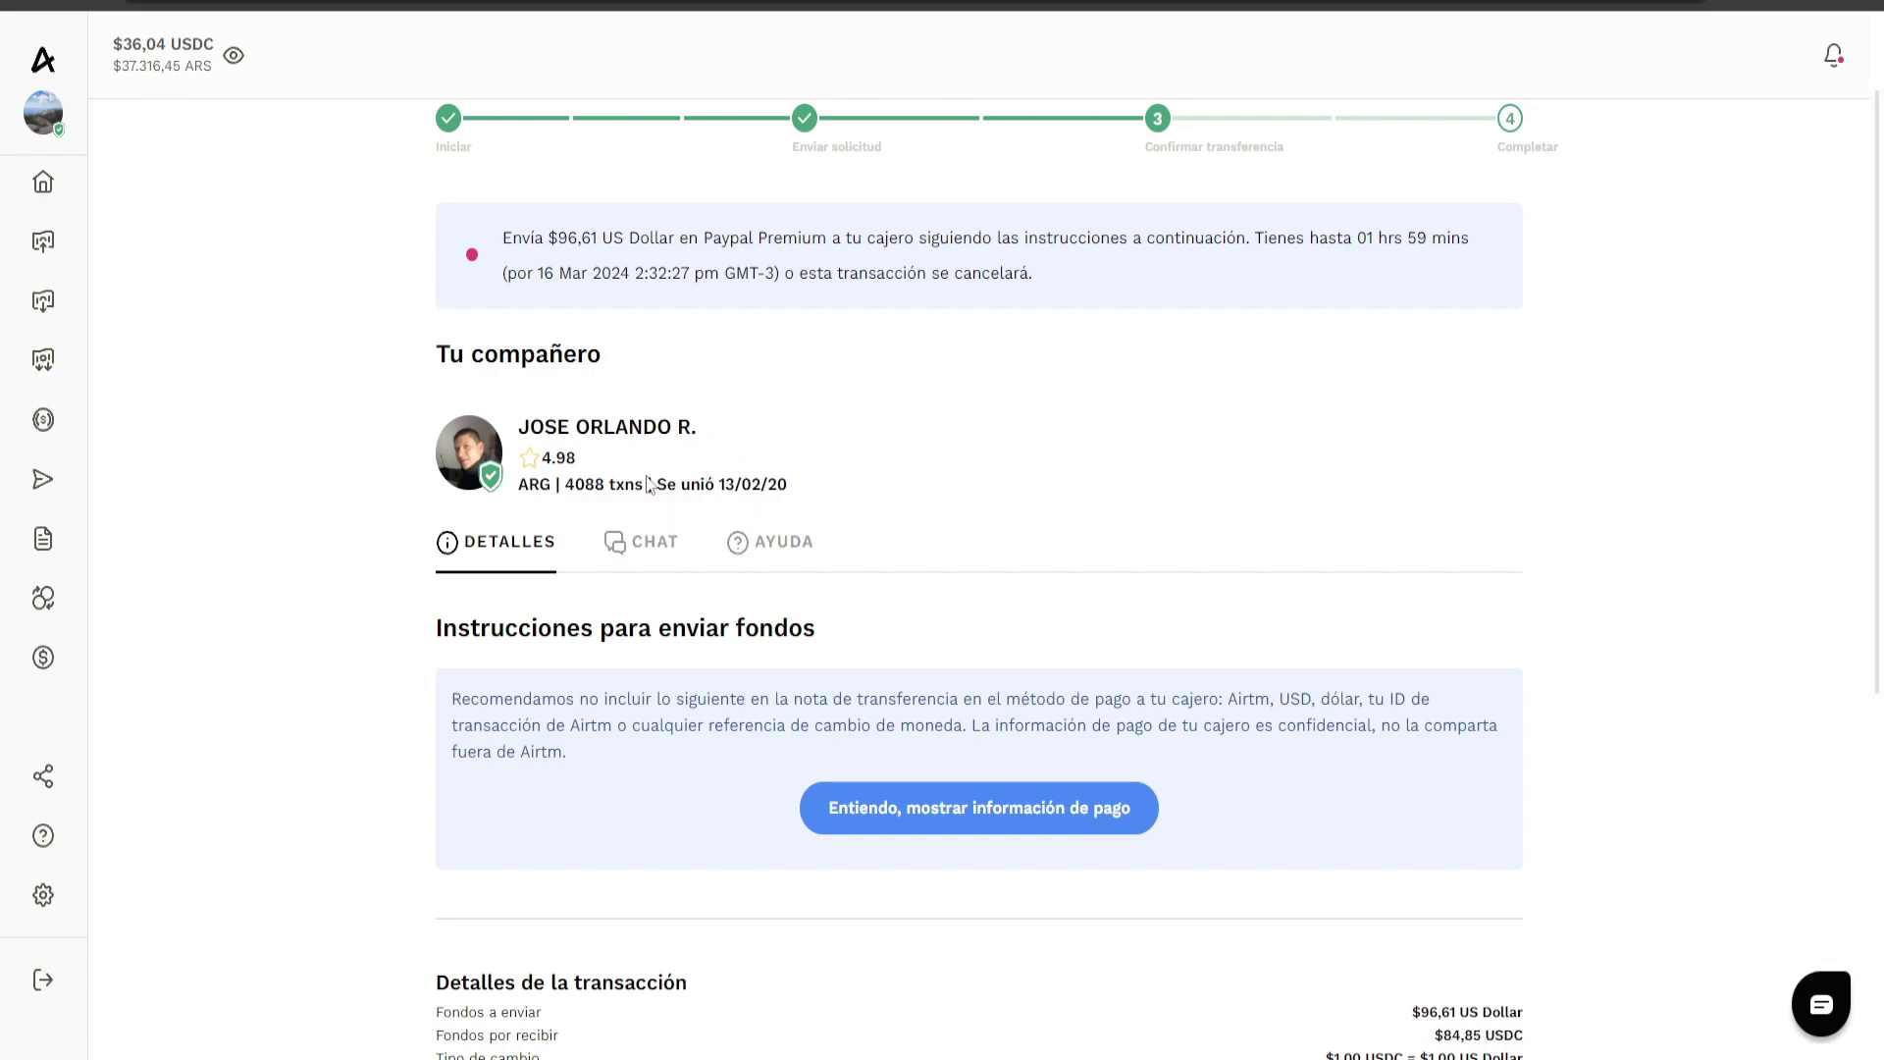
Examine the assigned cashier's rating, number of transactions and joining date, and compare with the rating of the own profile.
drag(600, 463, 543, 461)
click(543, 478)
click(580, 470)
drag(577, 470, 539, 468)
mouse_move(83, 135)
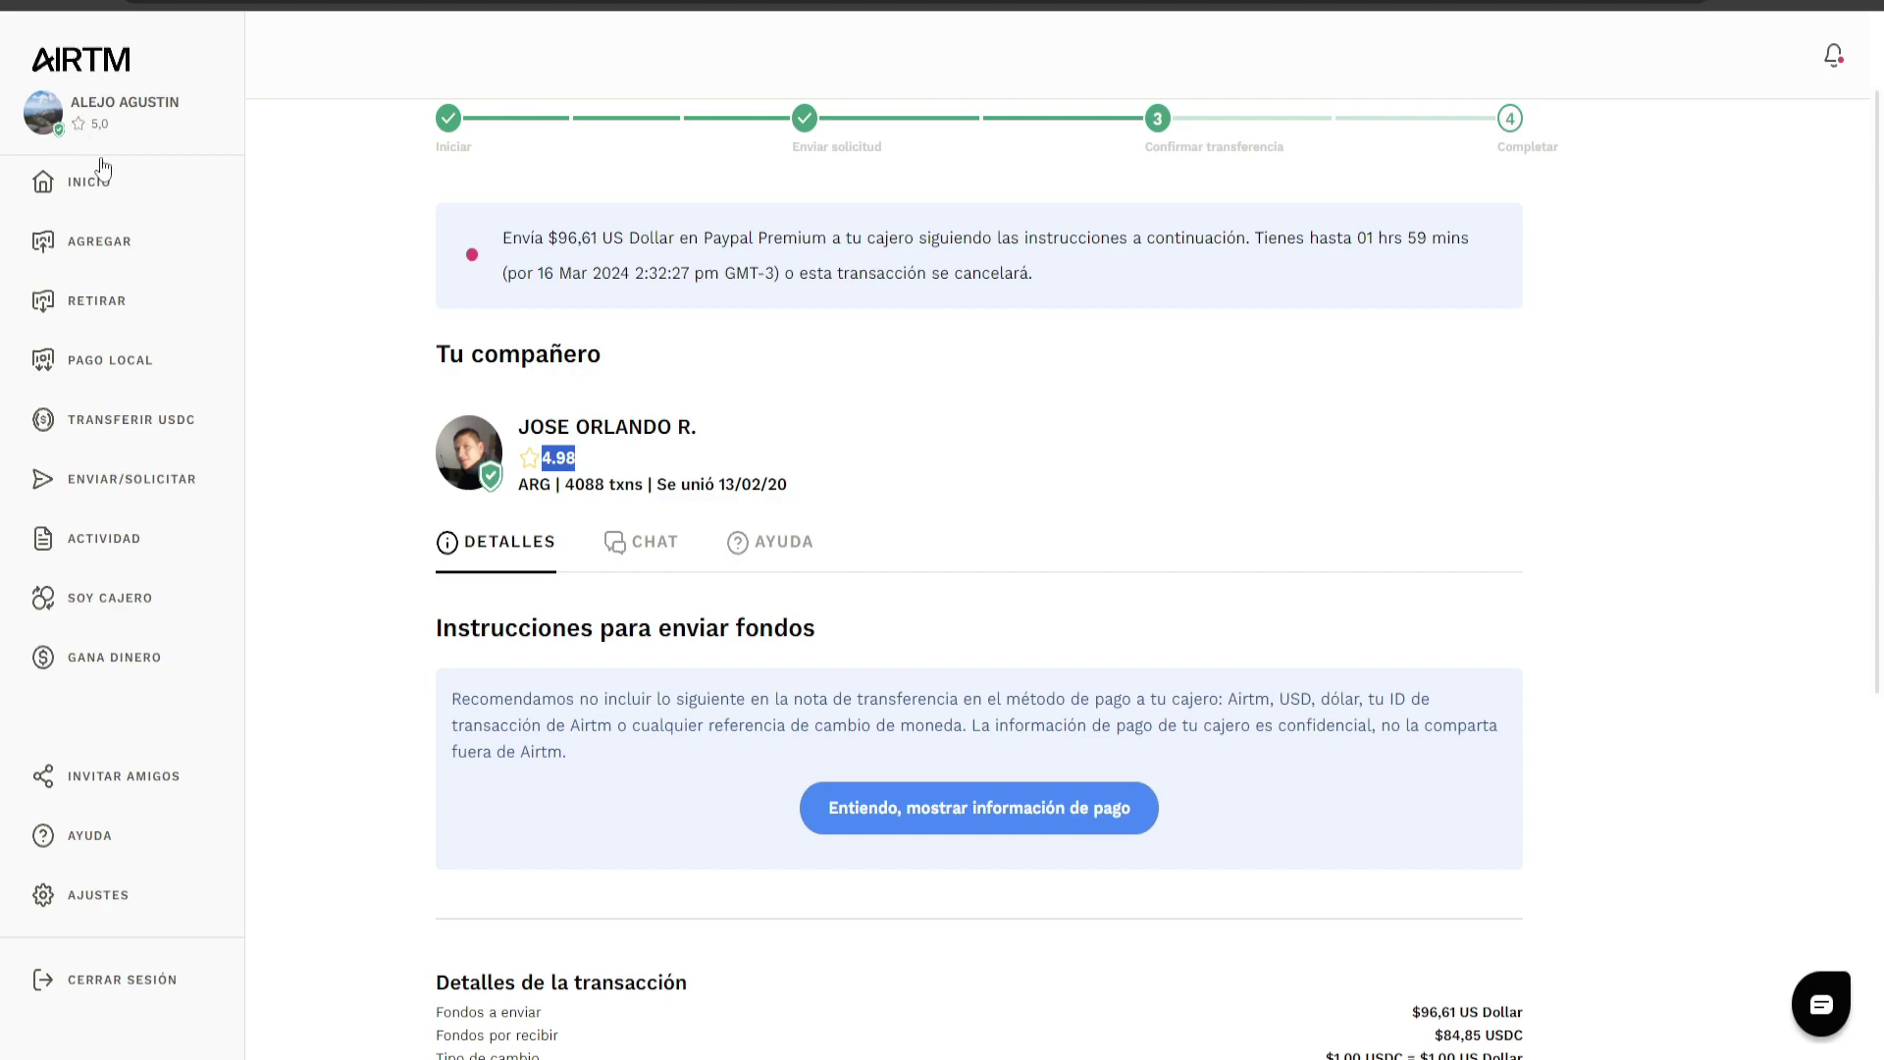
click(600, 469)
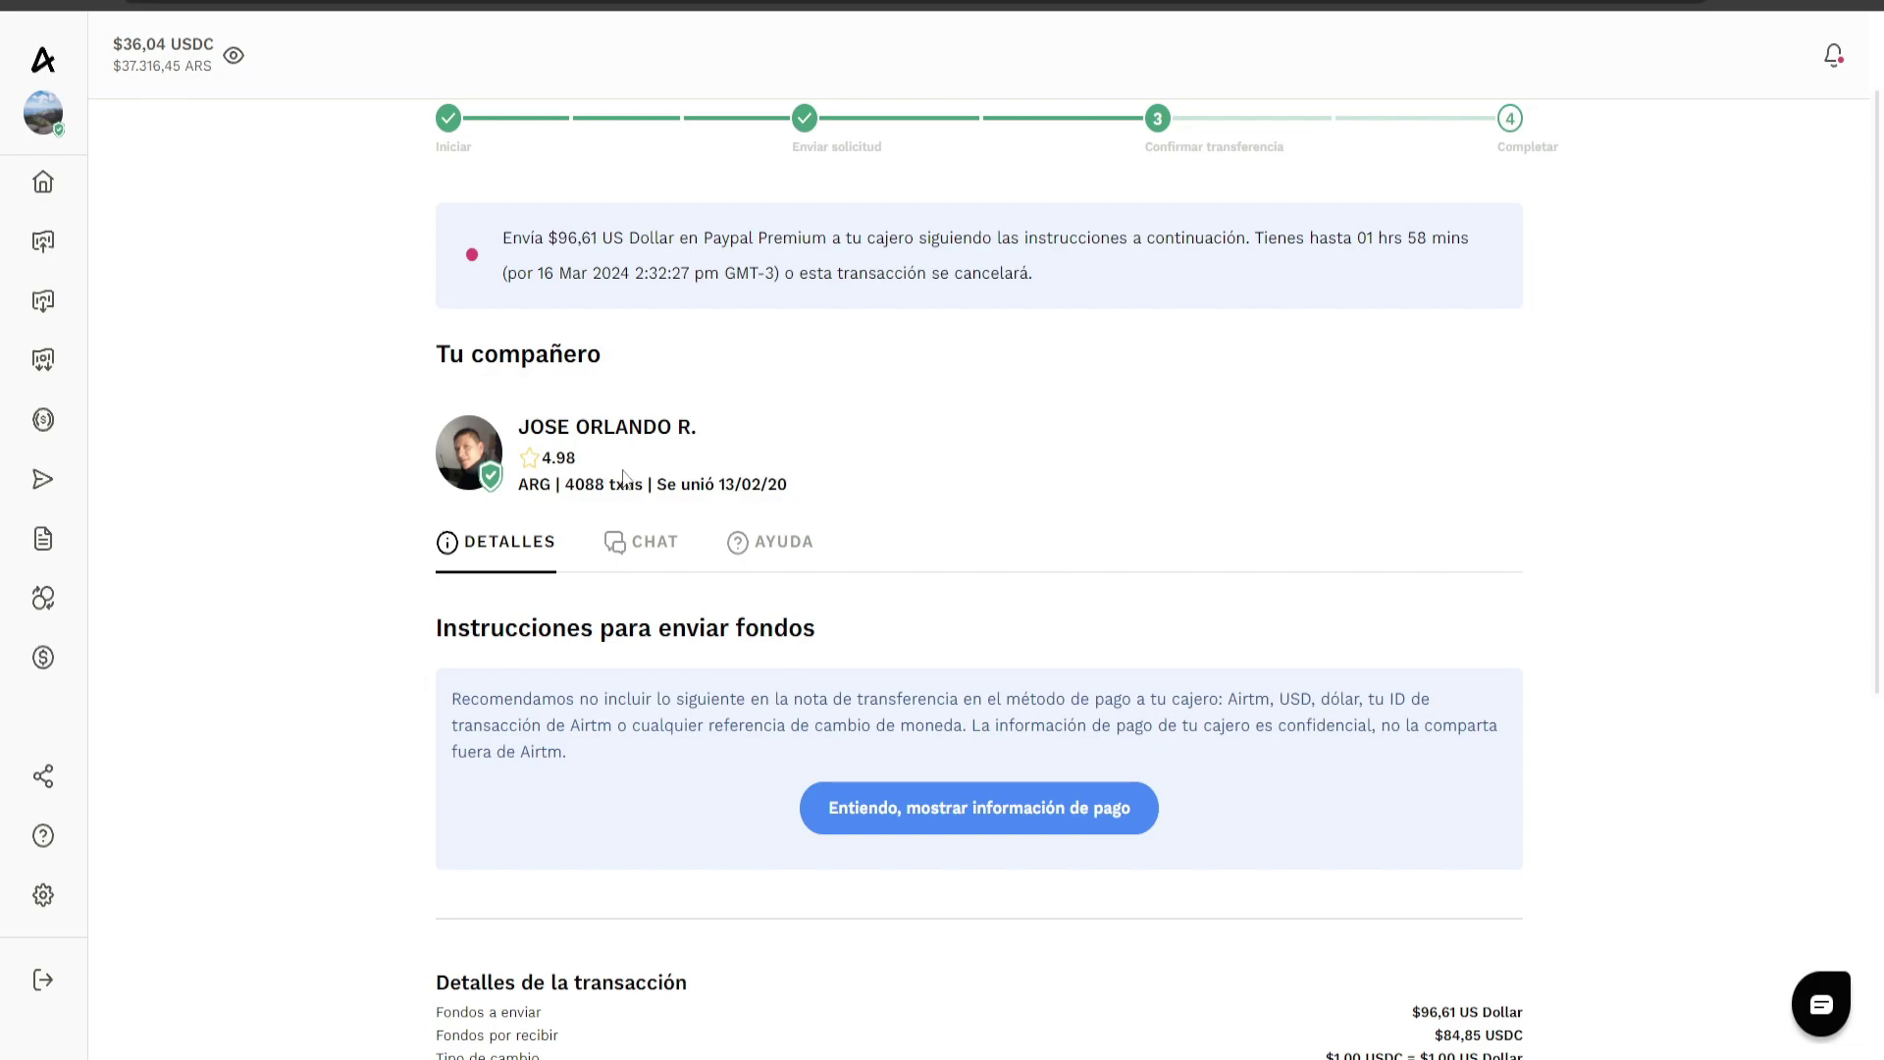
double_click(575, 461)
click(595, 477)
drag(572, 490, 643, 488)
click(644, 488)
drag(791, 487, 722, 488)
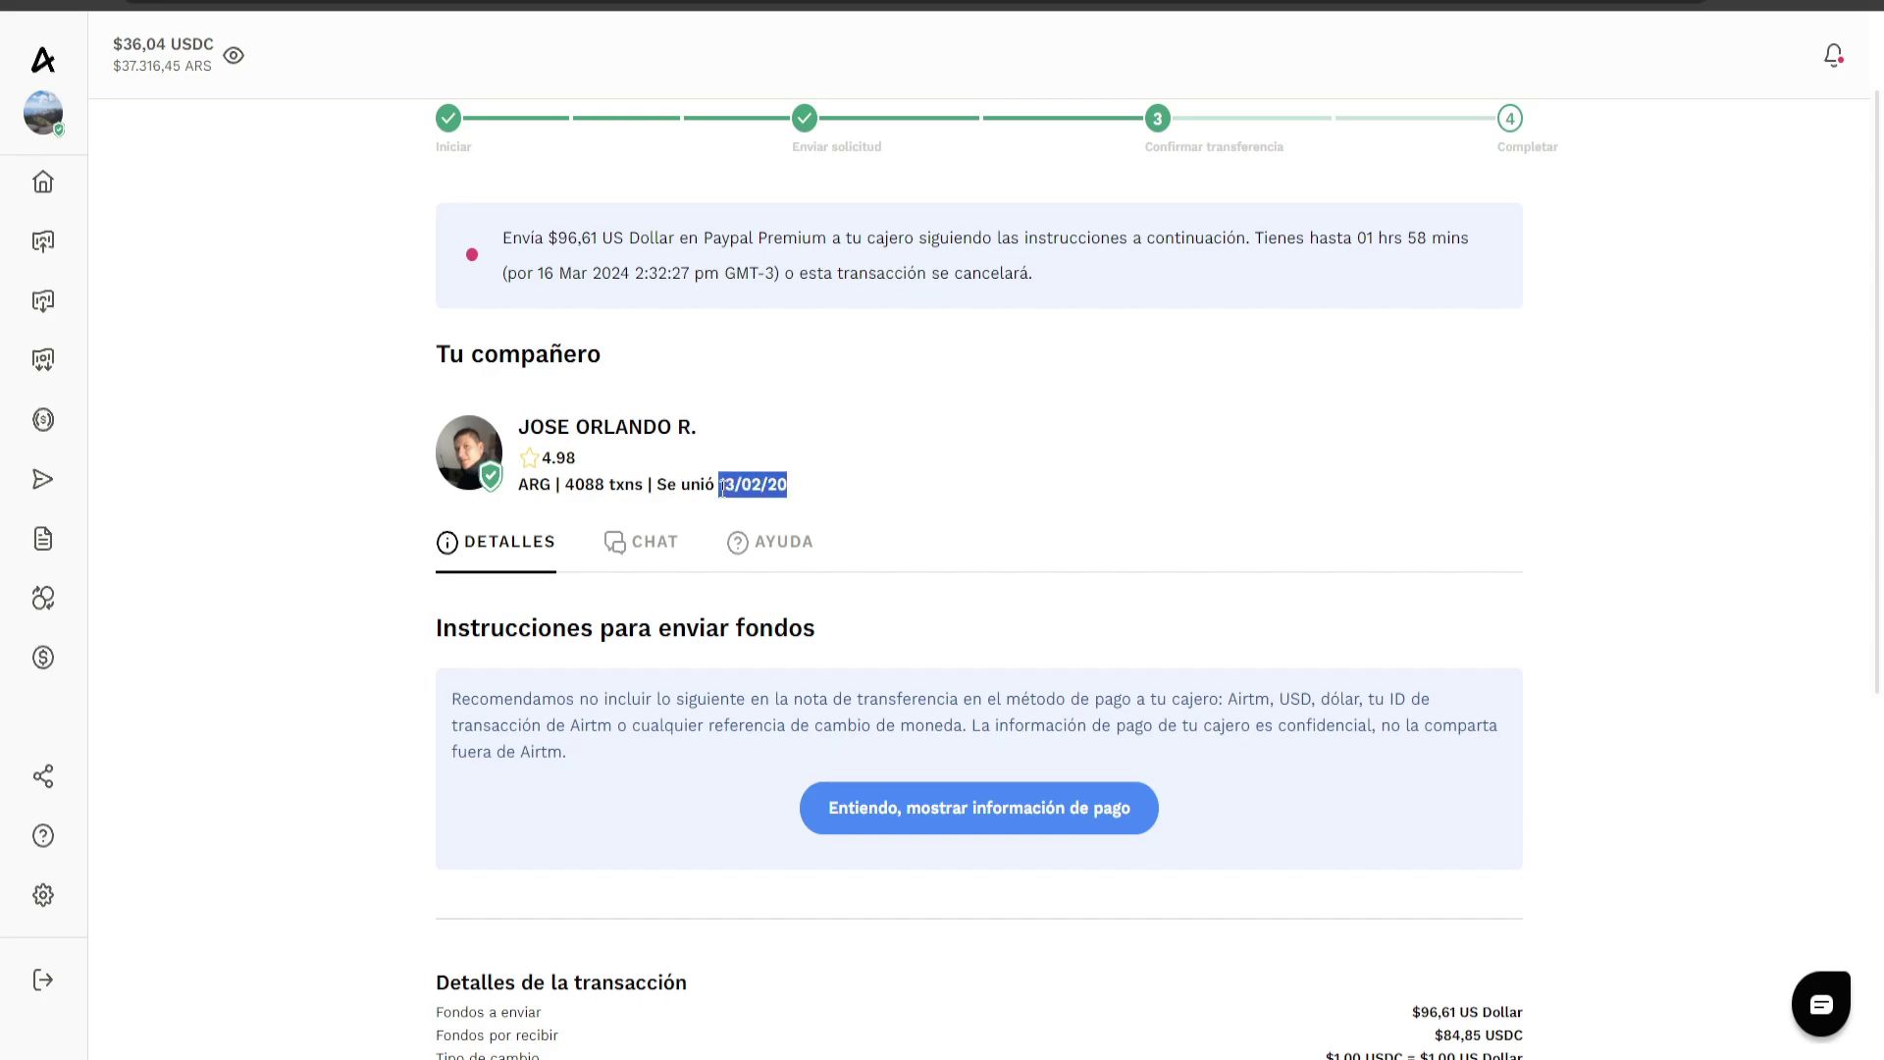
Open the chat with the cashier and send the greeting "Buenas".
click(633, 547)
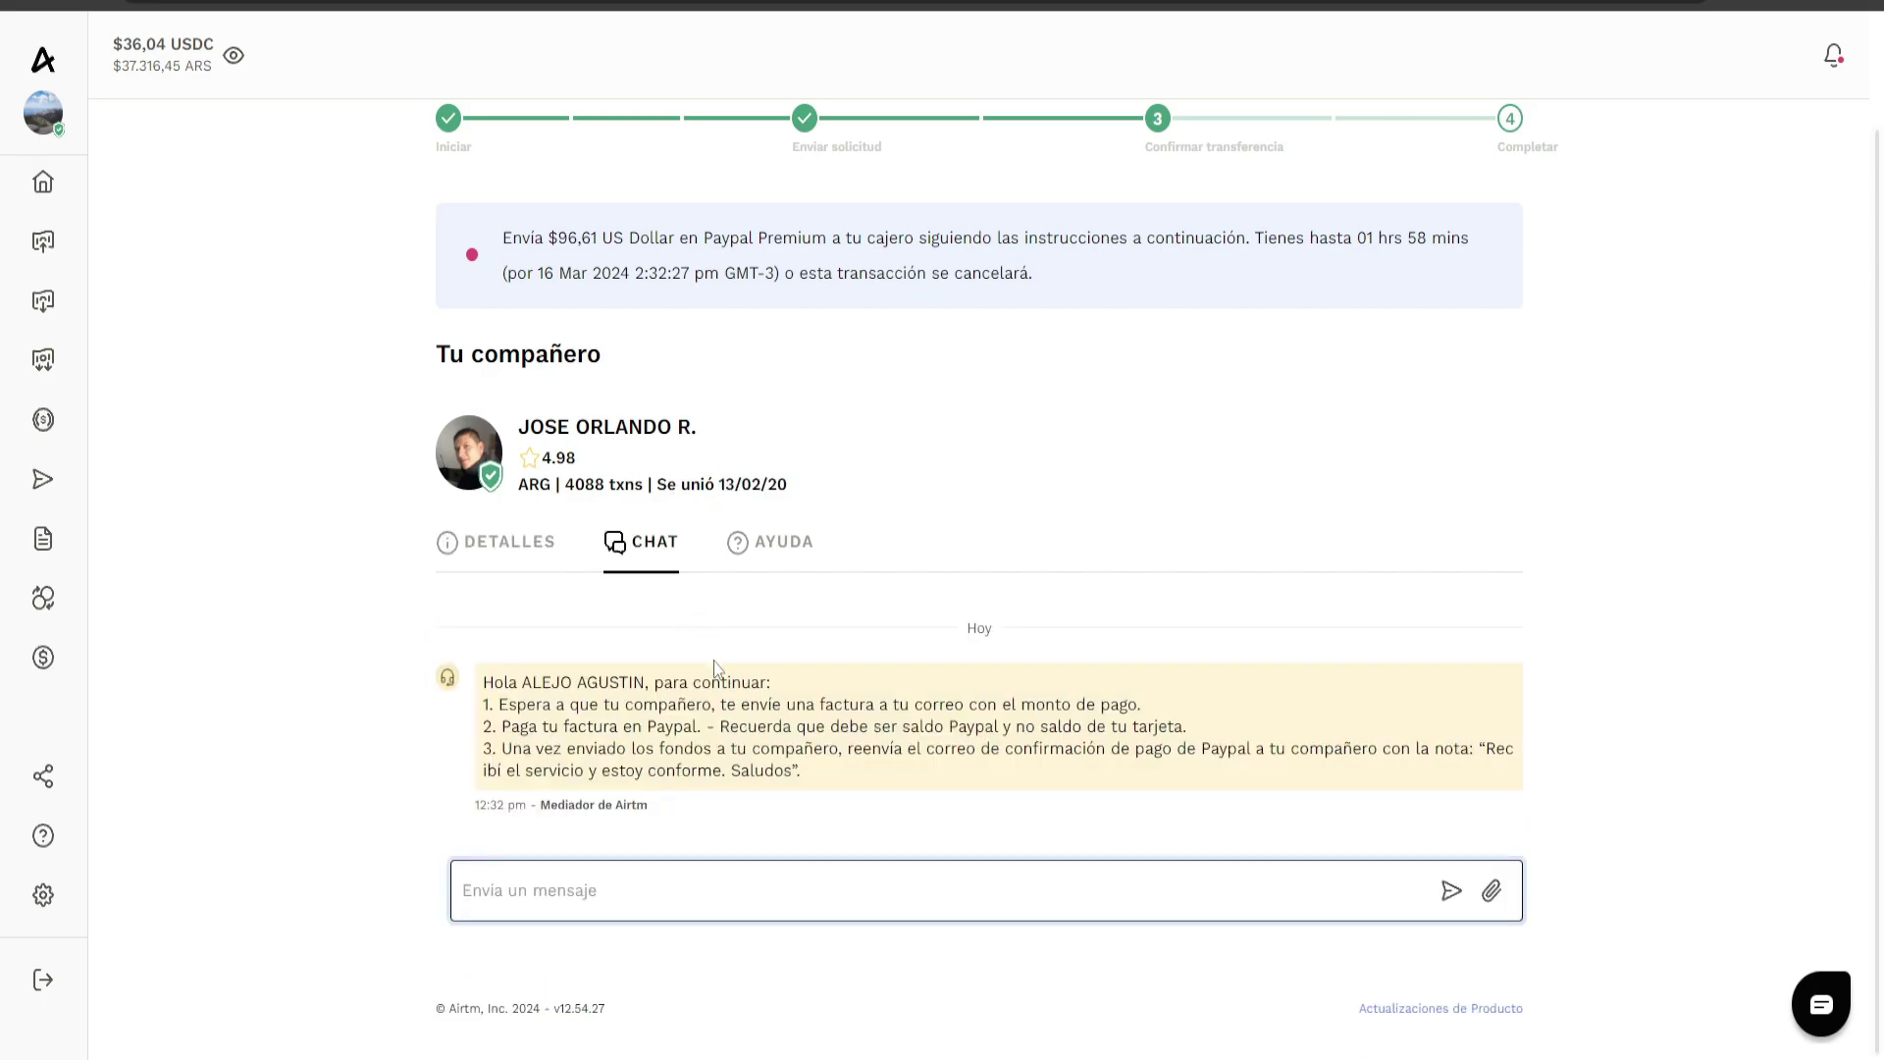
click(772, 881)
text(Buenas)
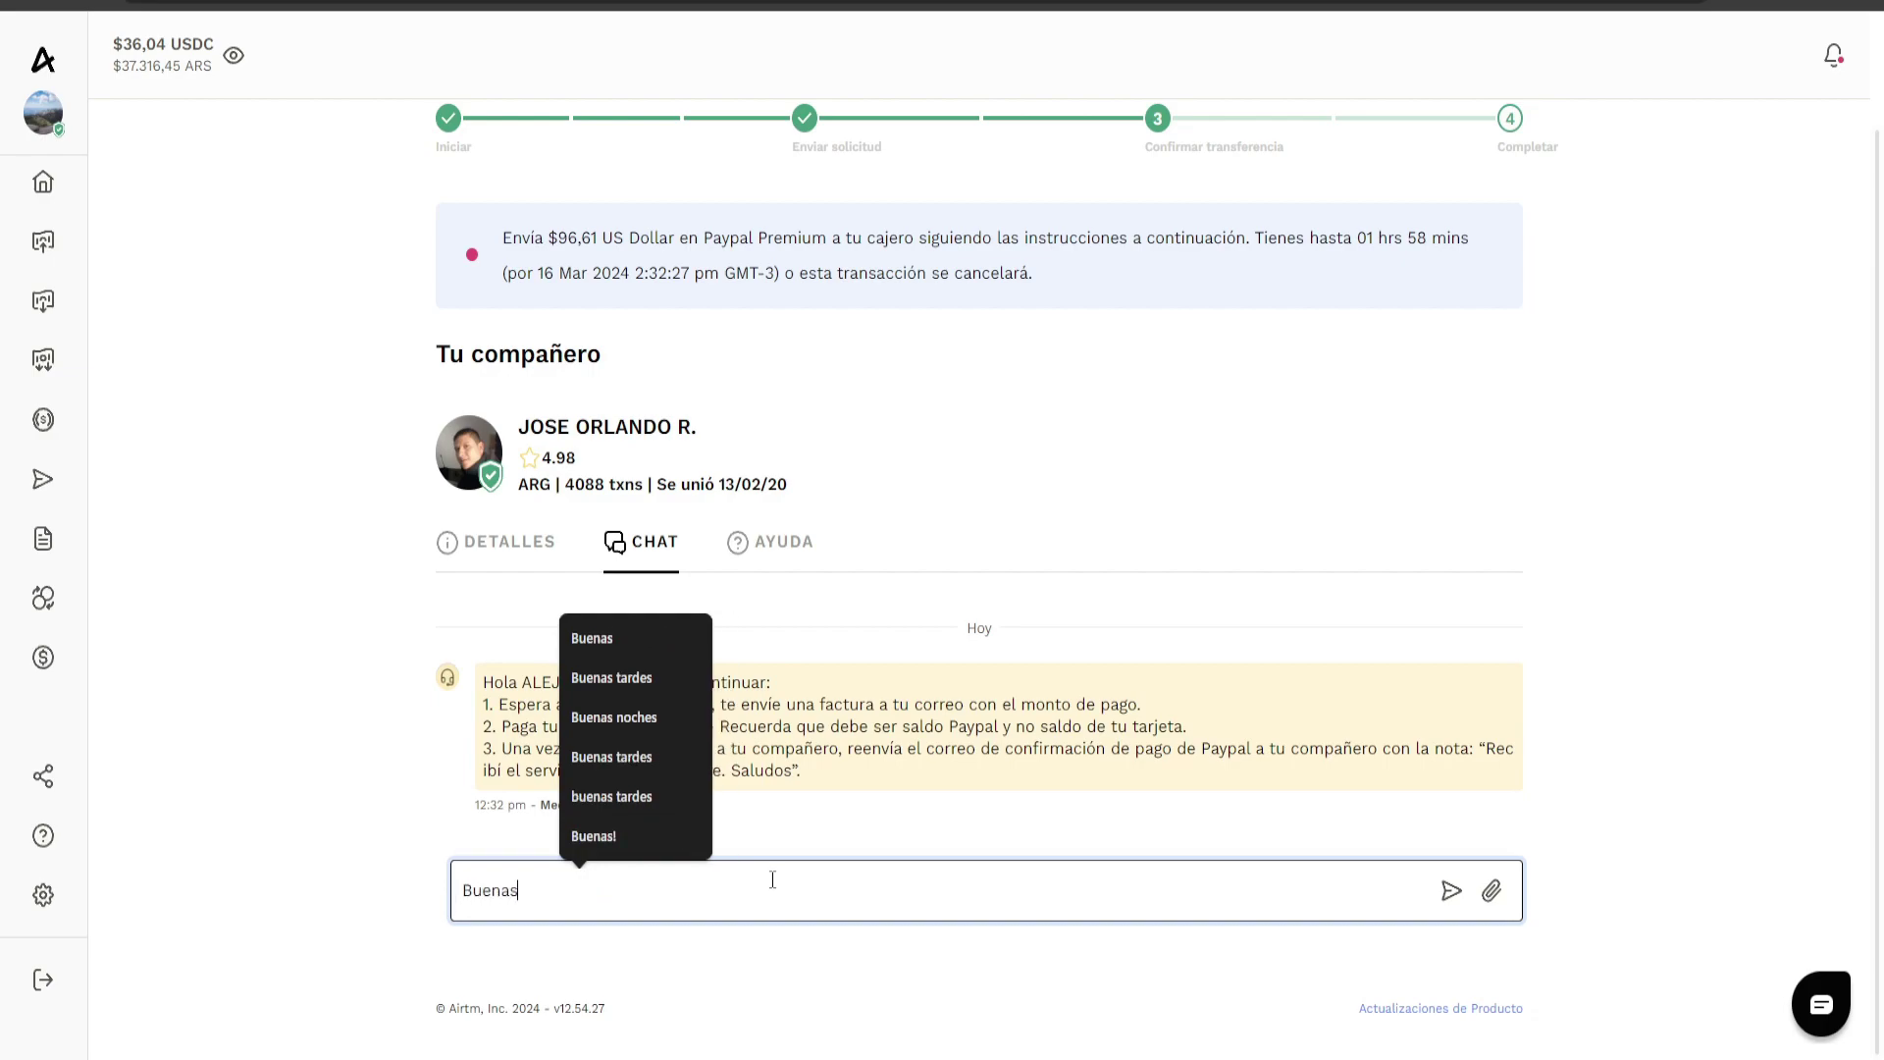
click(652, 639)
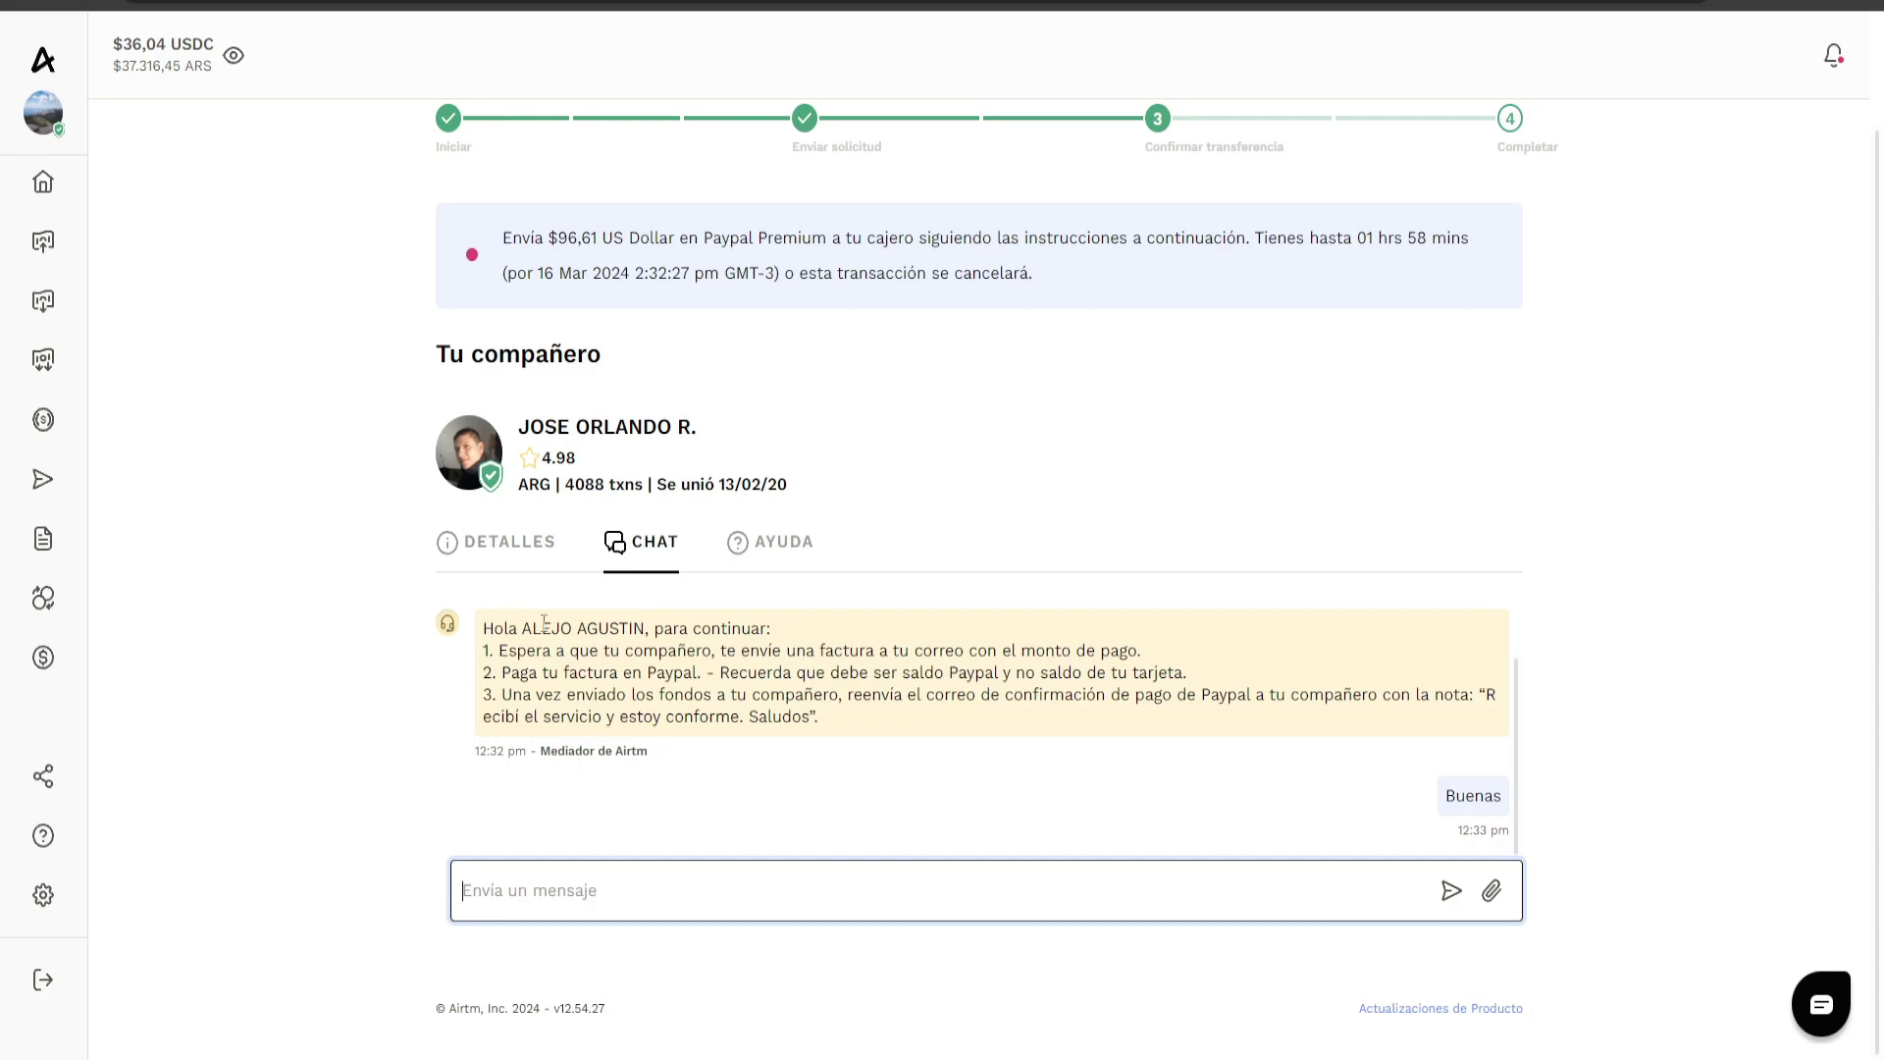
Read the Airtm mediator's instructions in the chat about the invoice, the payment and the confirmation note.
click(529, 552)
click(640, 542)
drag(502, 651, 1017, 718)
click(1018, 717)
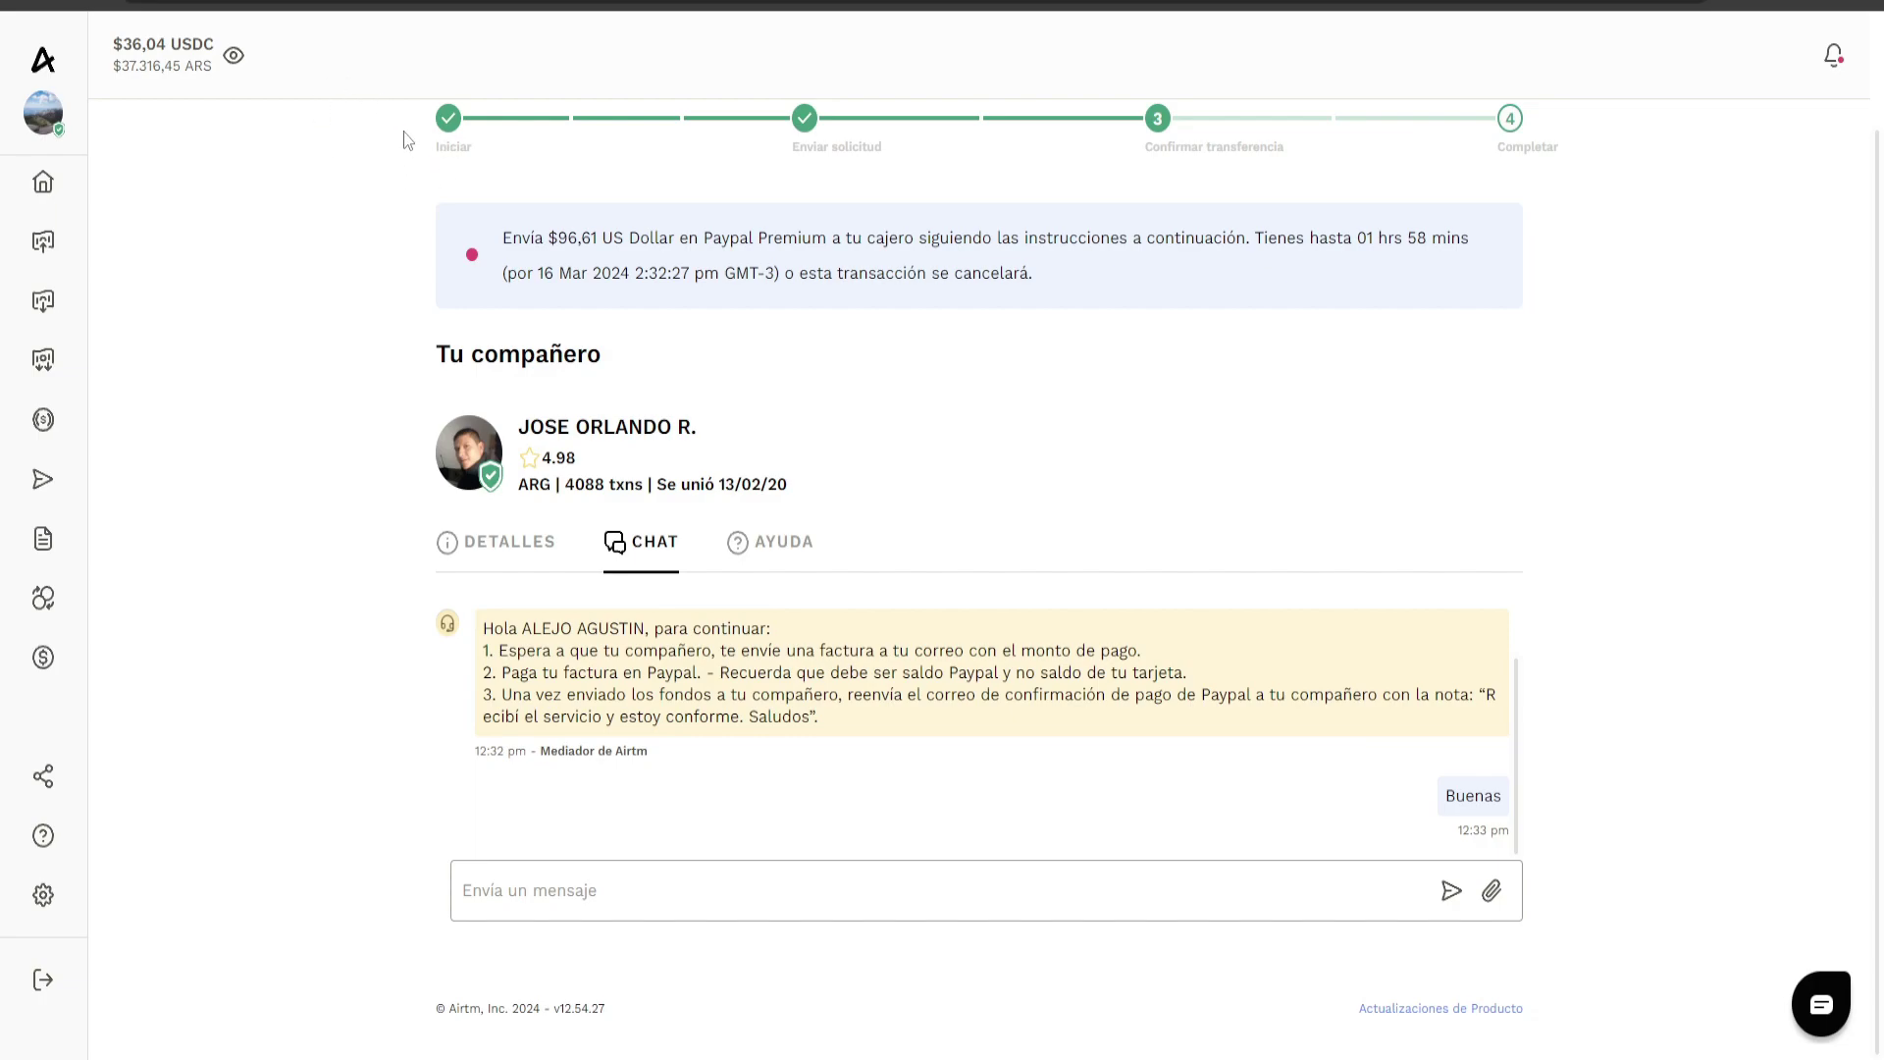
scroll(769, 724, up, 1)
scroll(770, 722, down, 1)
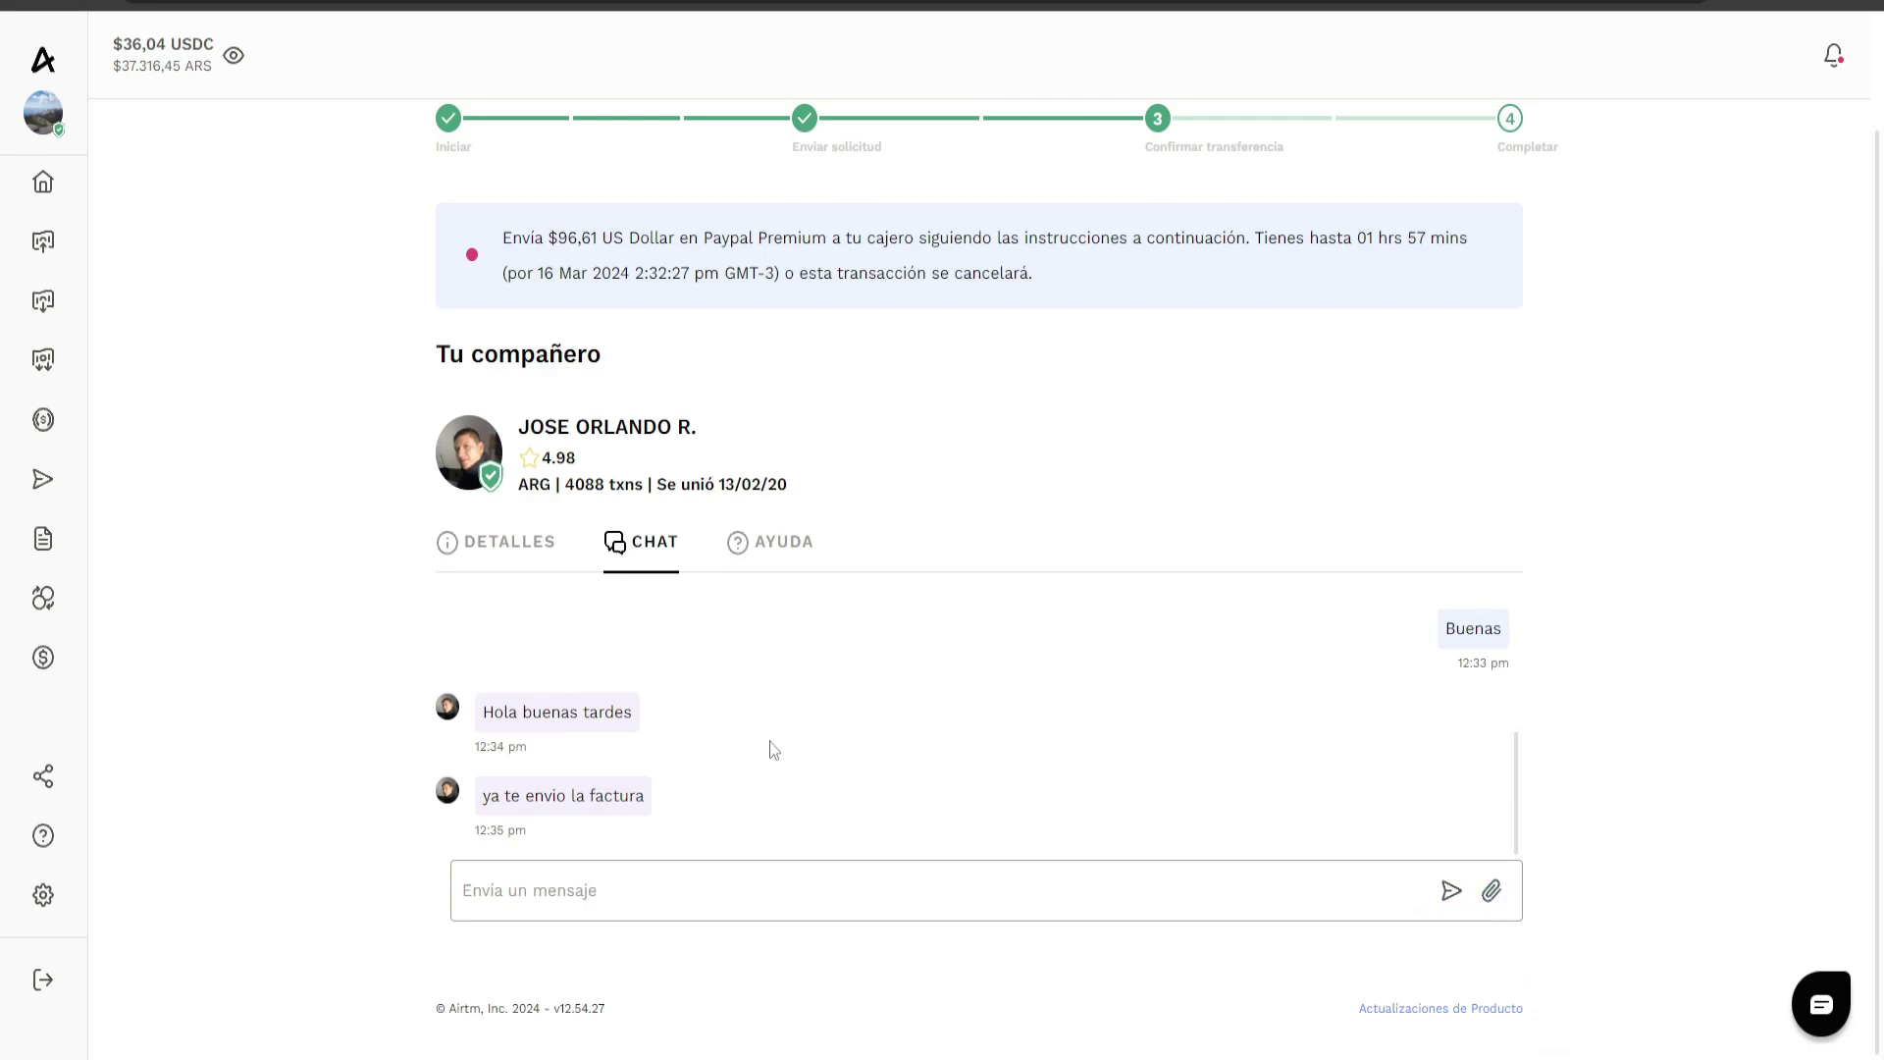
Check the cancellation option in the help section of the accepted funding request.
click(773, 545)
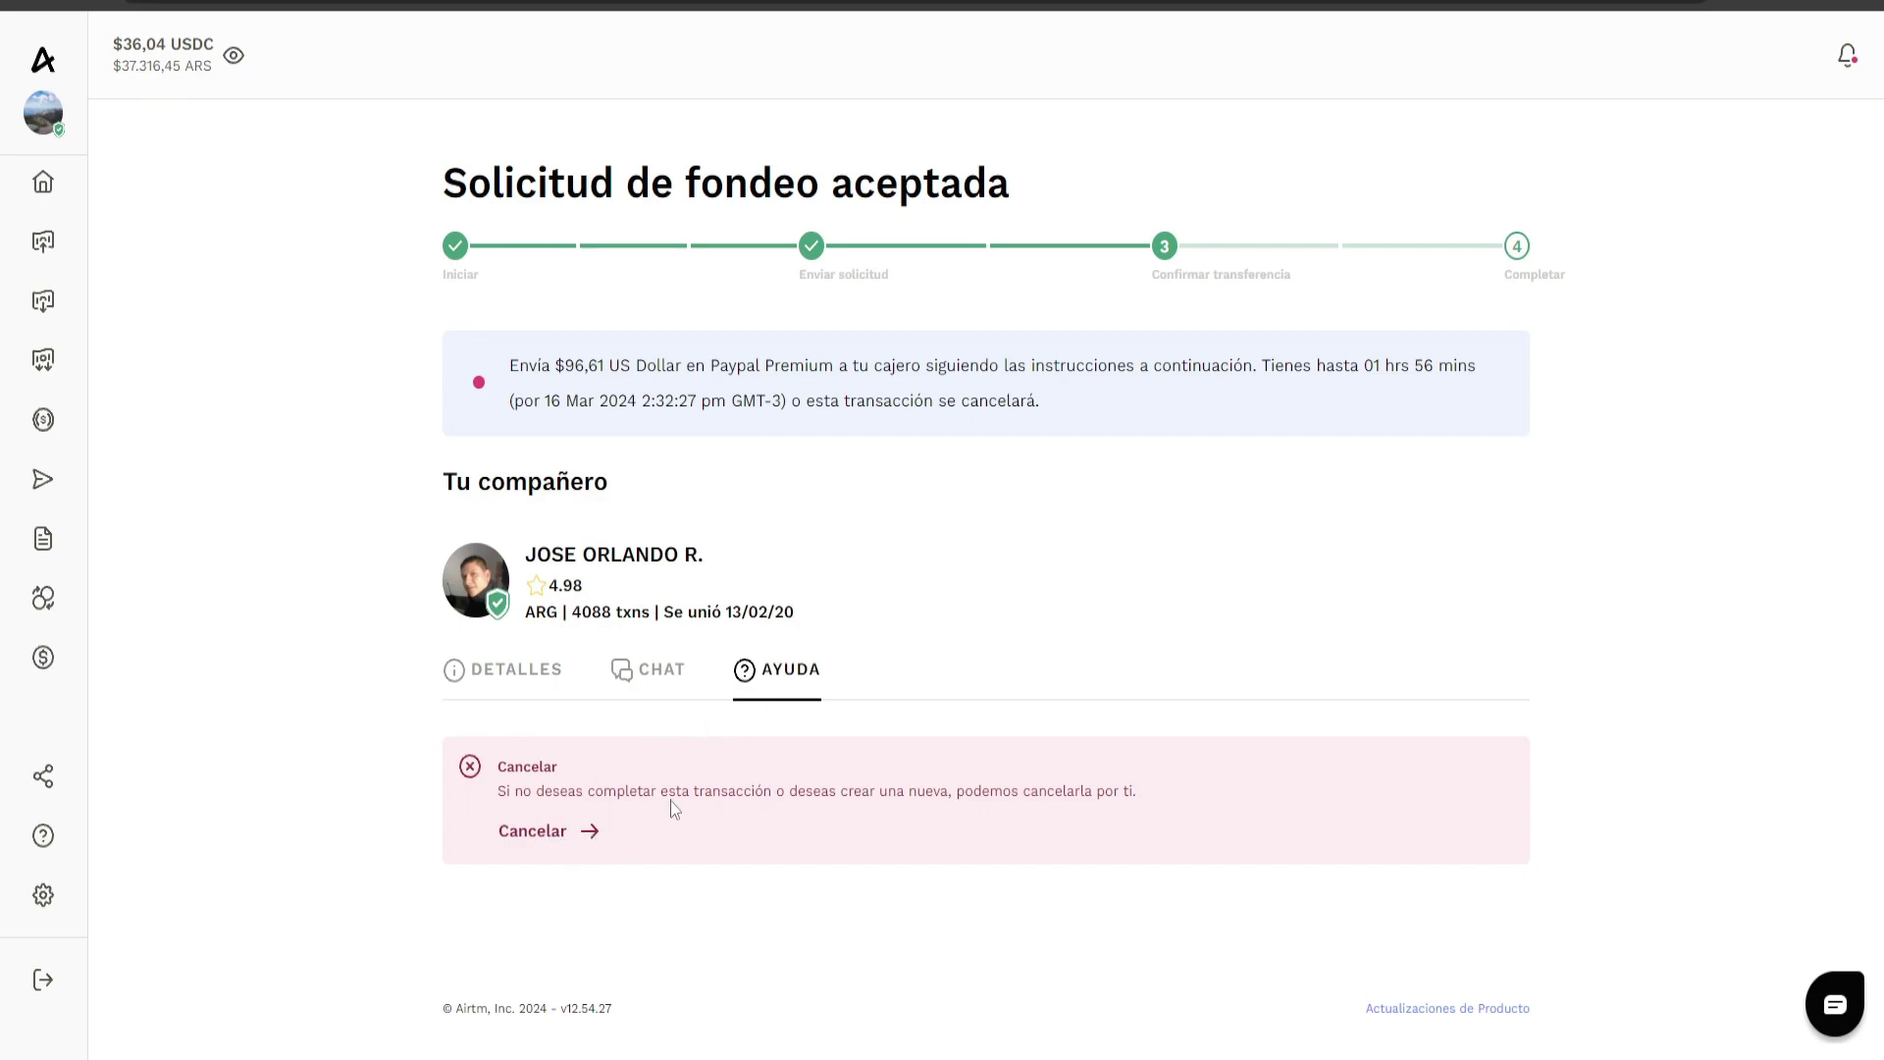
drag(699, 783, 782, 787)
click(782, 814)
Return to the cashier chat and read the messages about the invoice and forwarding the payment e-mail.
click(648, 670)
drag(481, 712, 650, 724)
click(600, 807)
drag(647, 790, 1006, 793)
click(995, 851)
click(1006, 795)
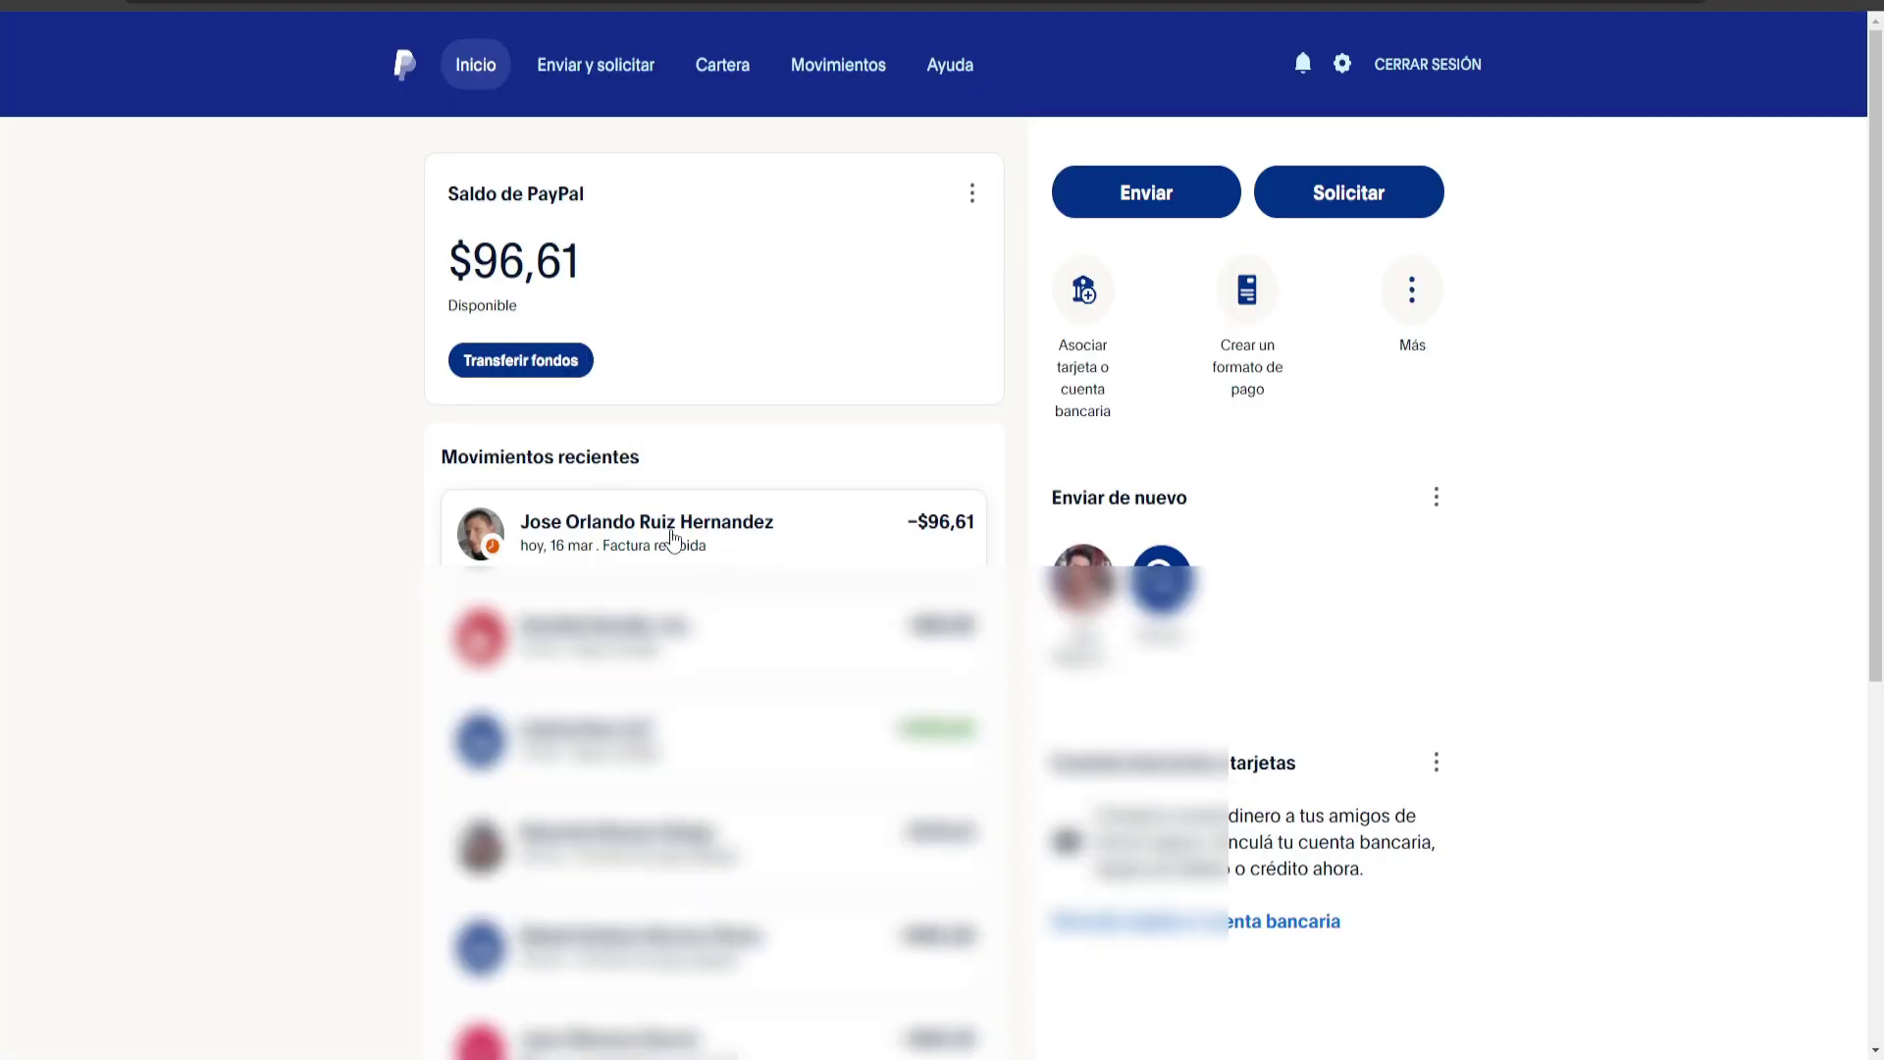
In PayPal, open the cashier's invoice for 96,61 USD and pay it with the PayPal balance.
click(673, 540)
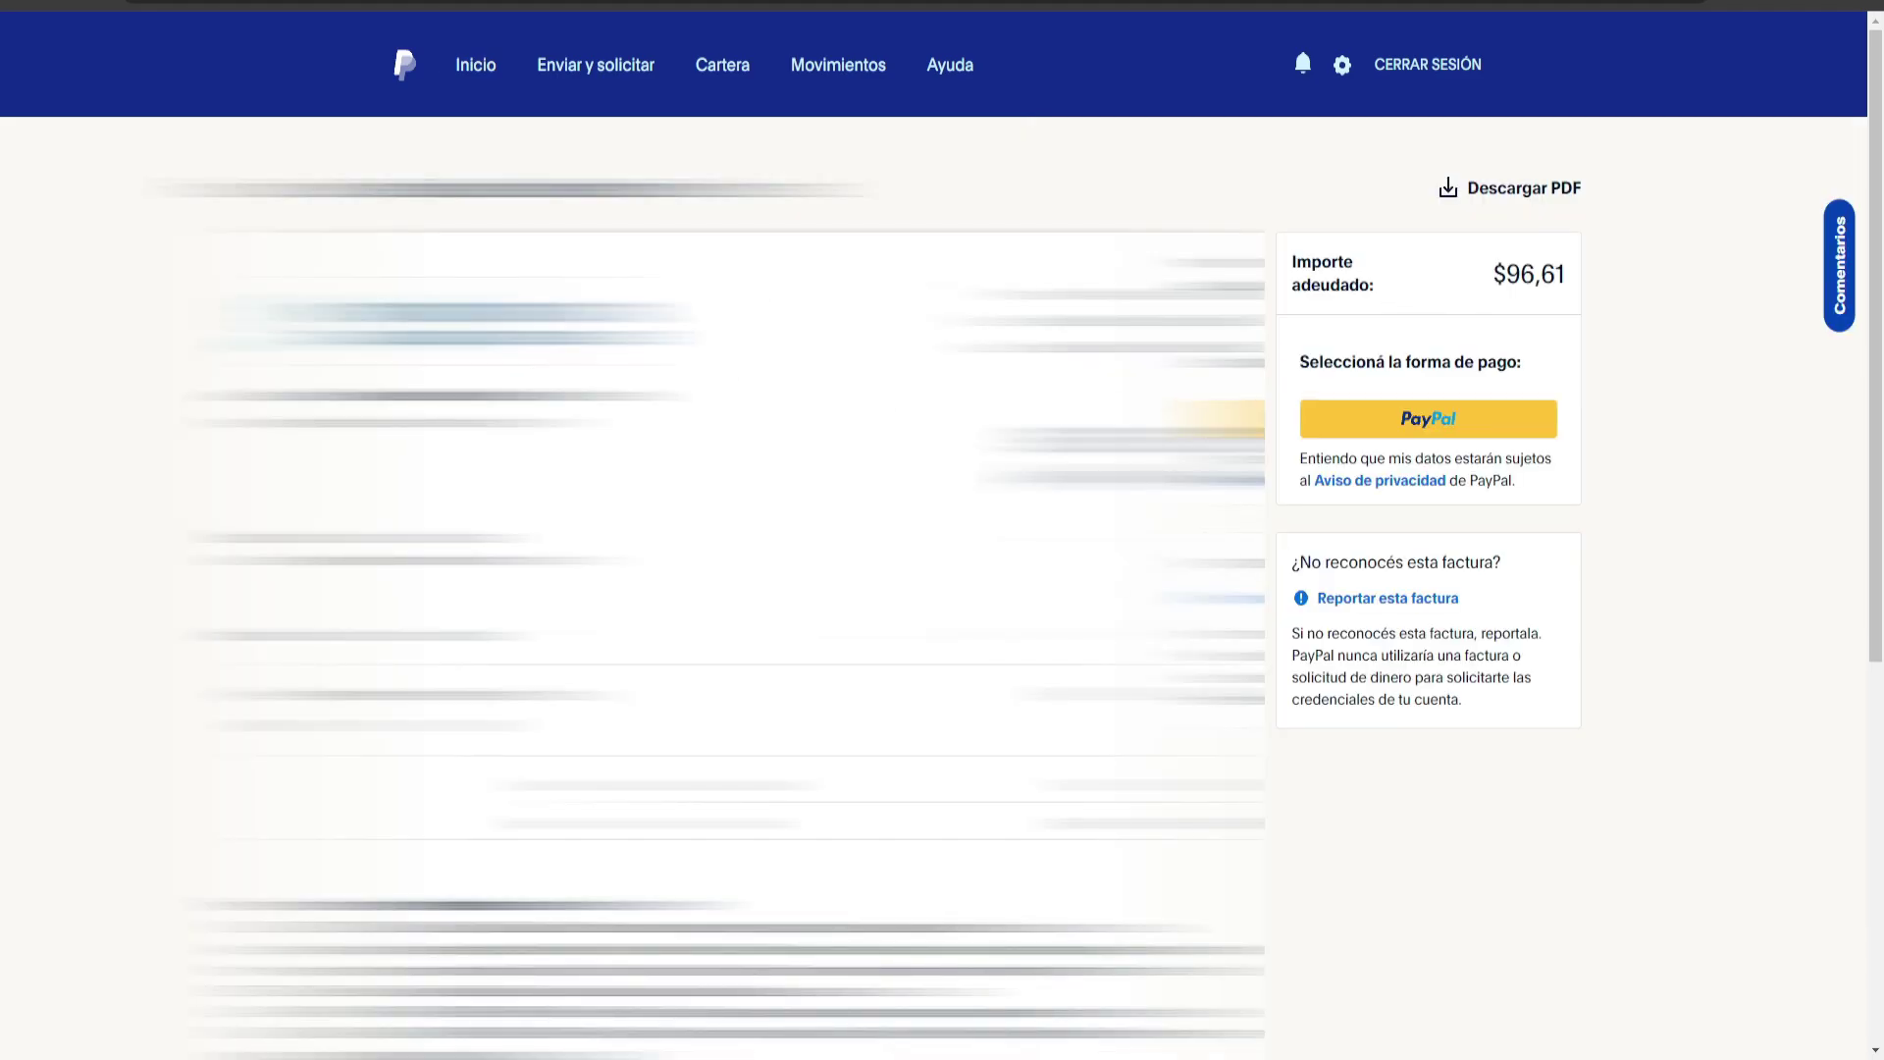
click(1428, 433)
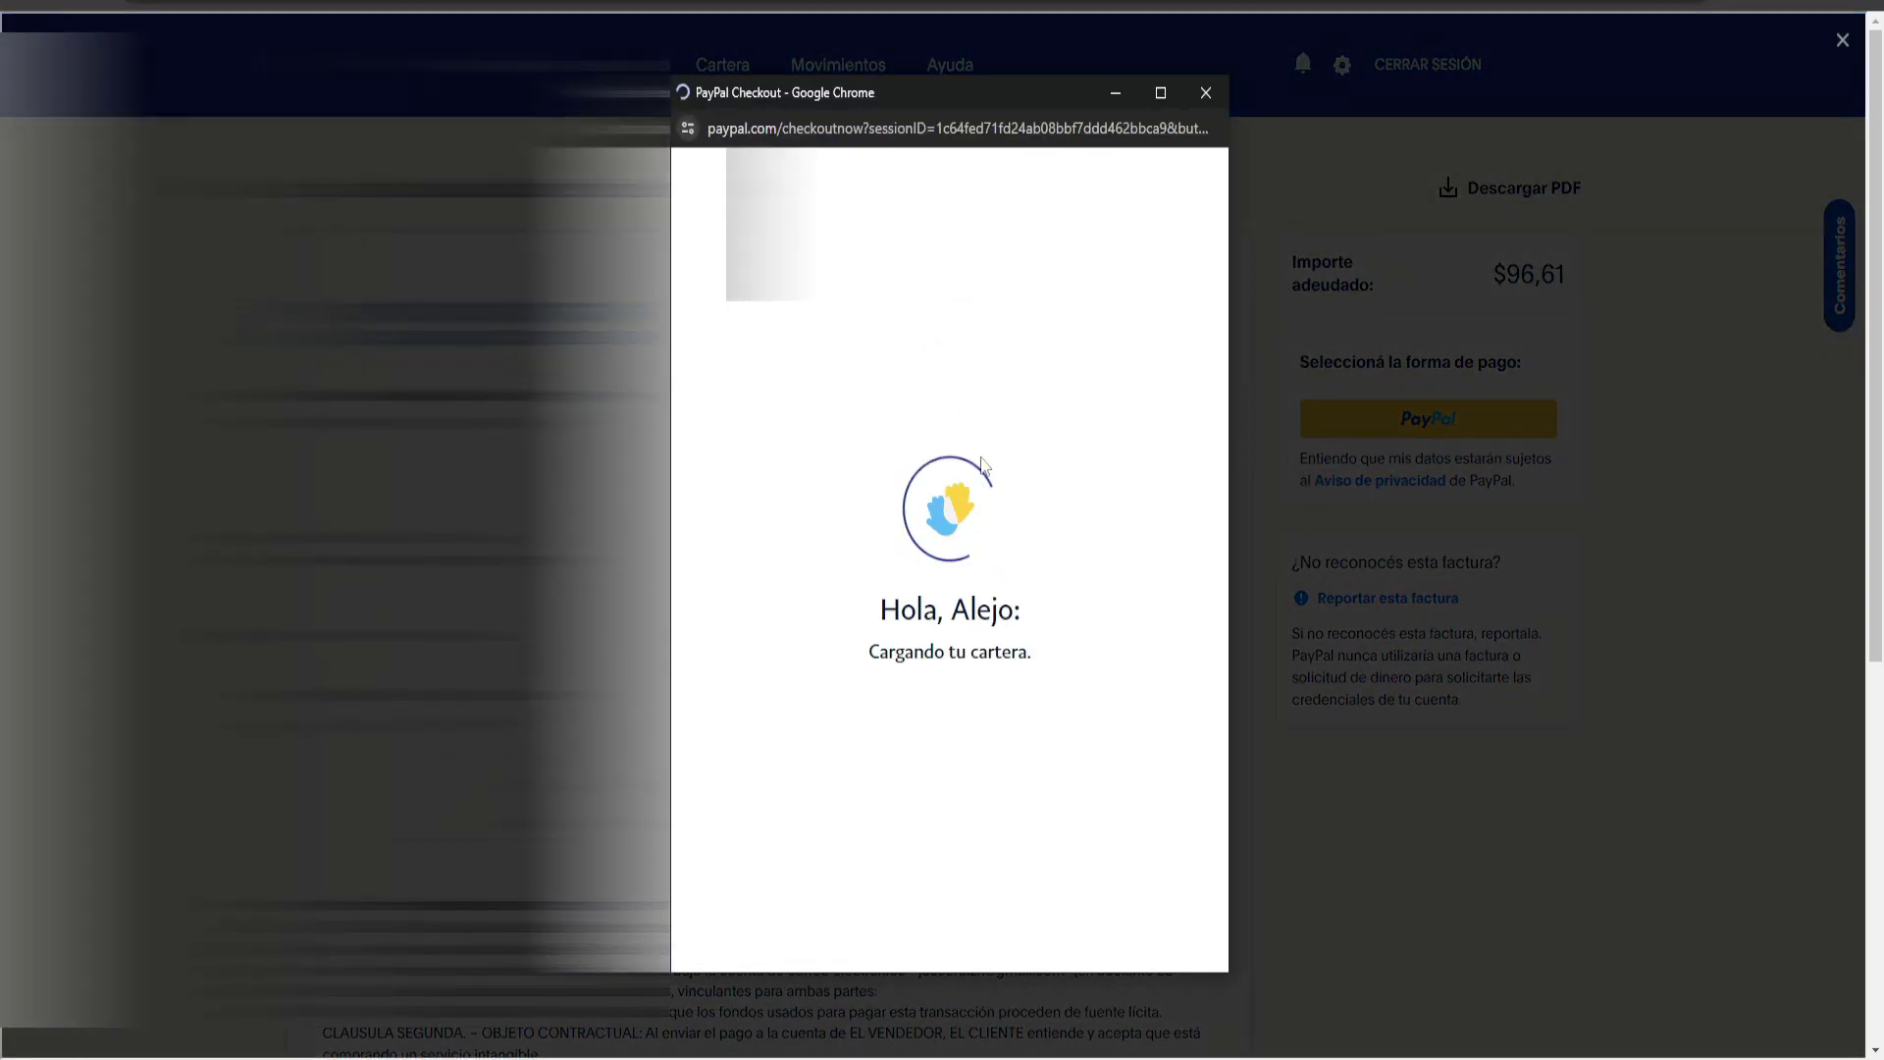
click(942, 565)
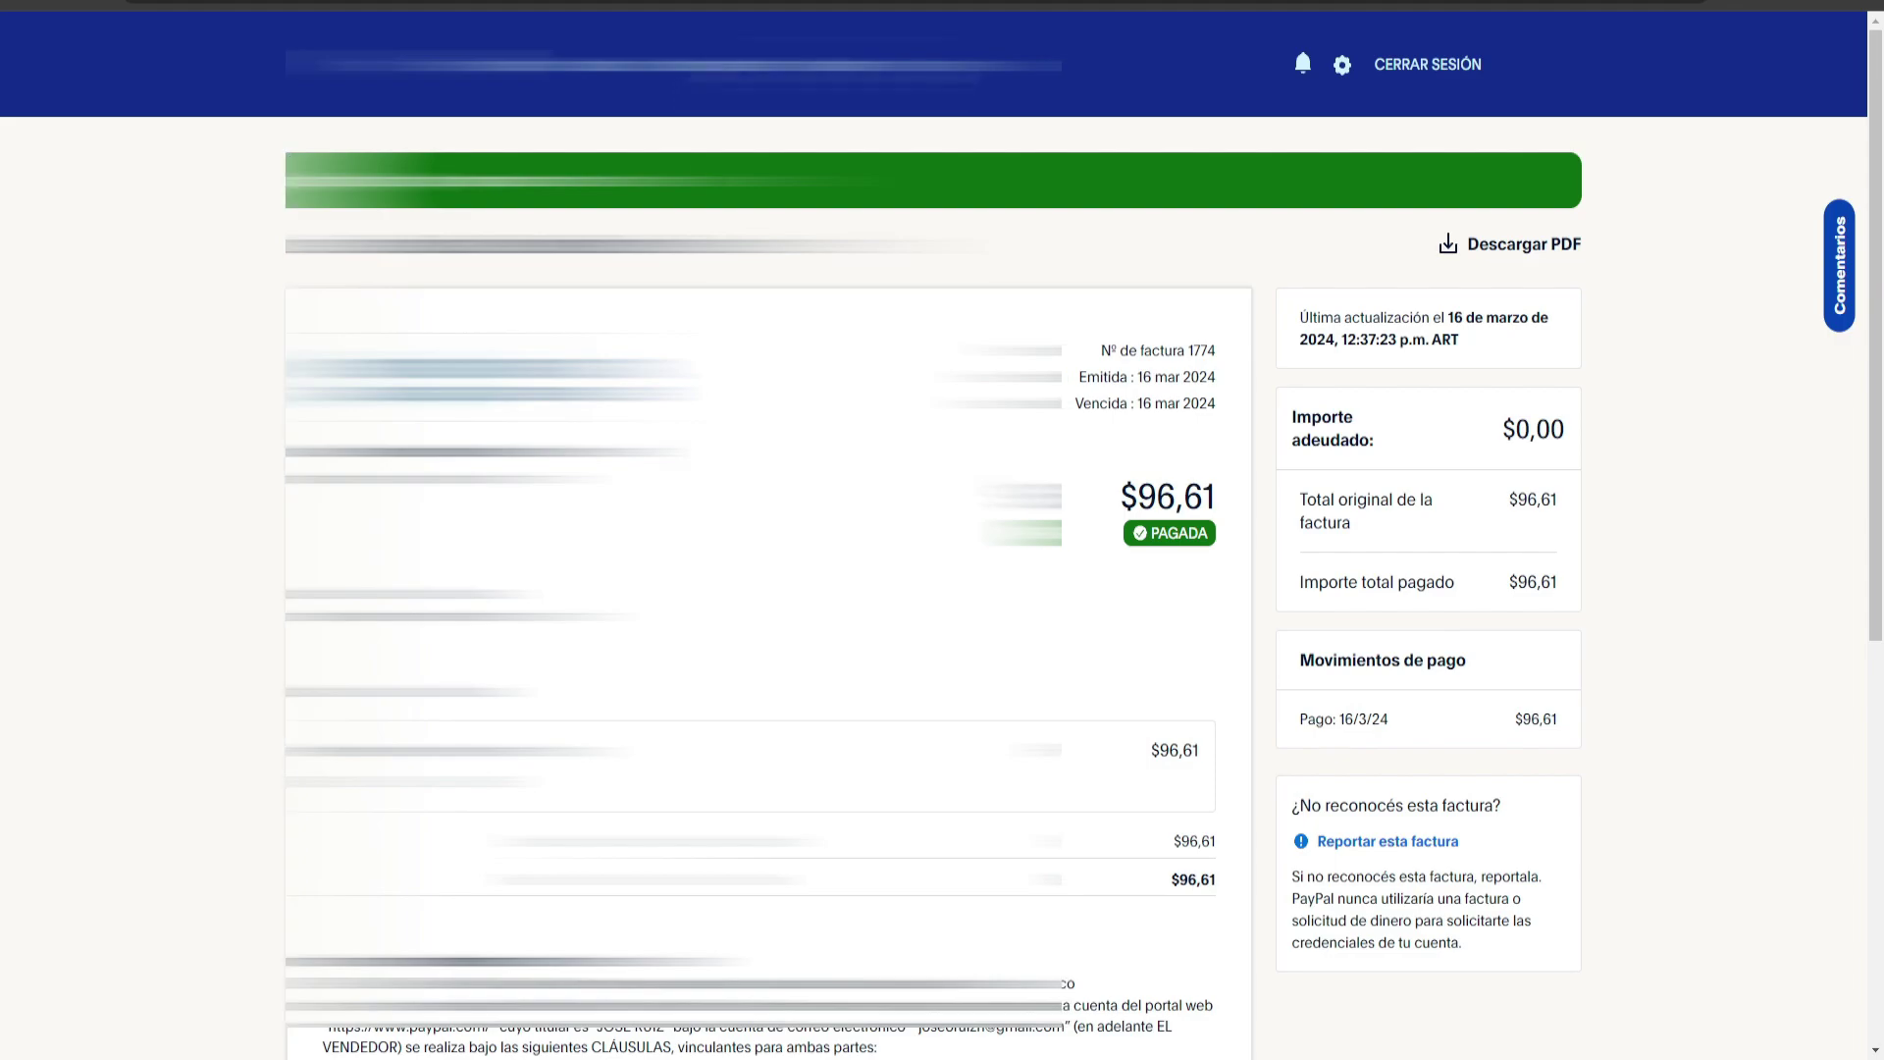
Open the details of the paid invoice in the PayPal activity and select its transaction ID.
key(alt+Left)
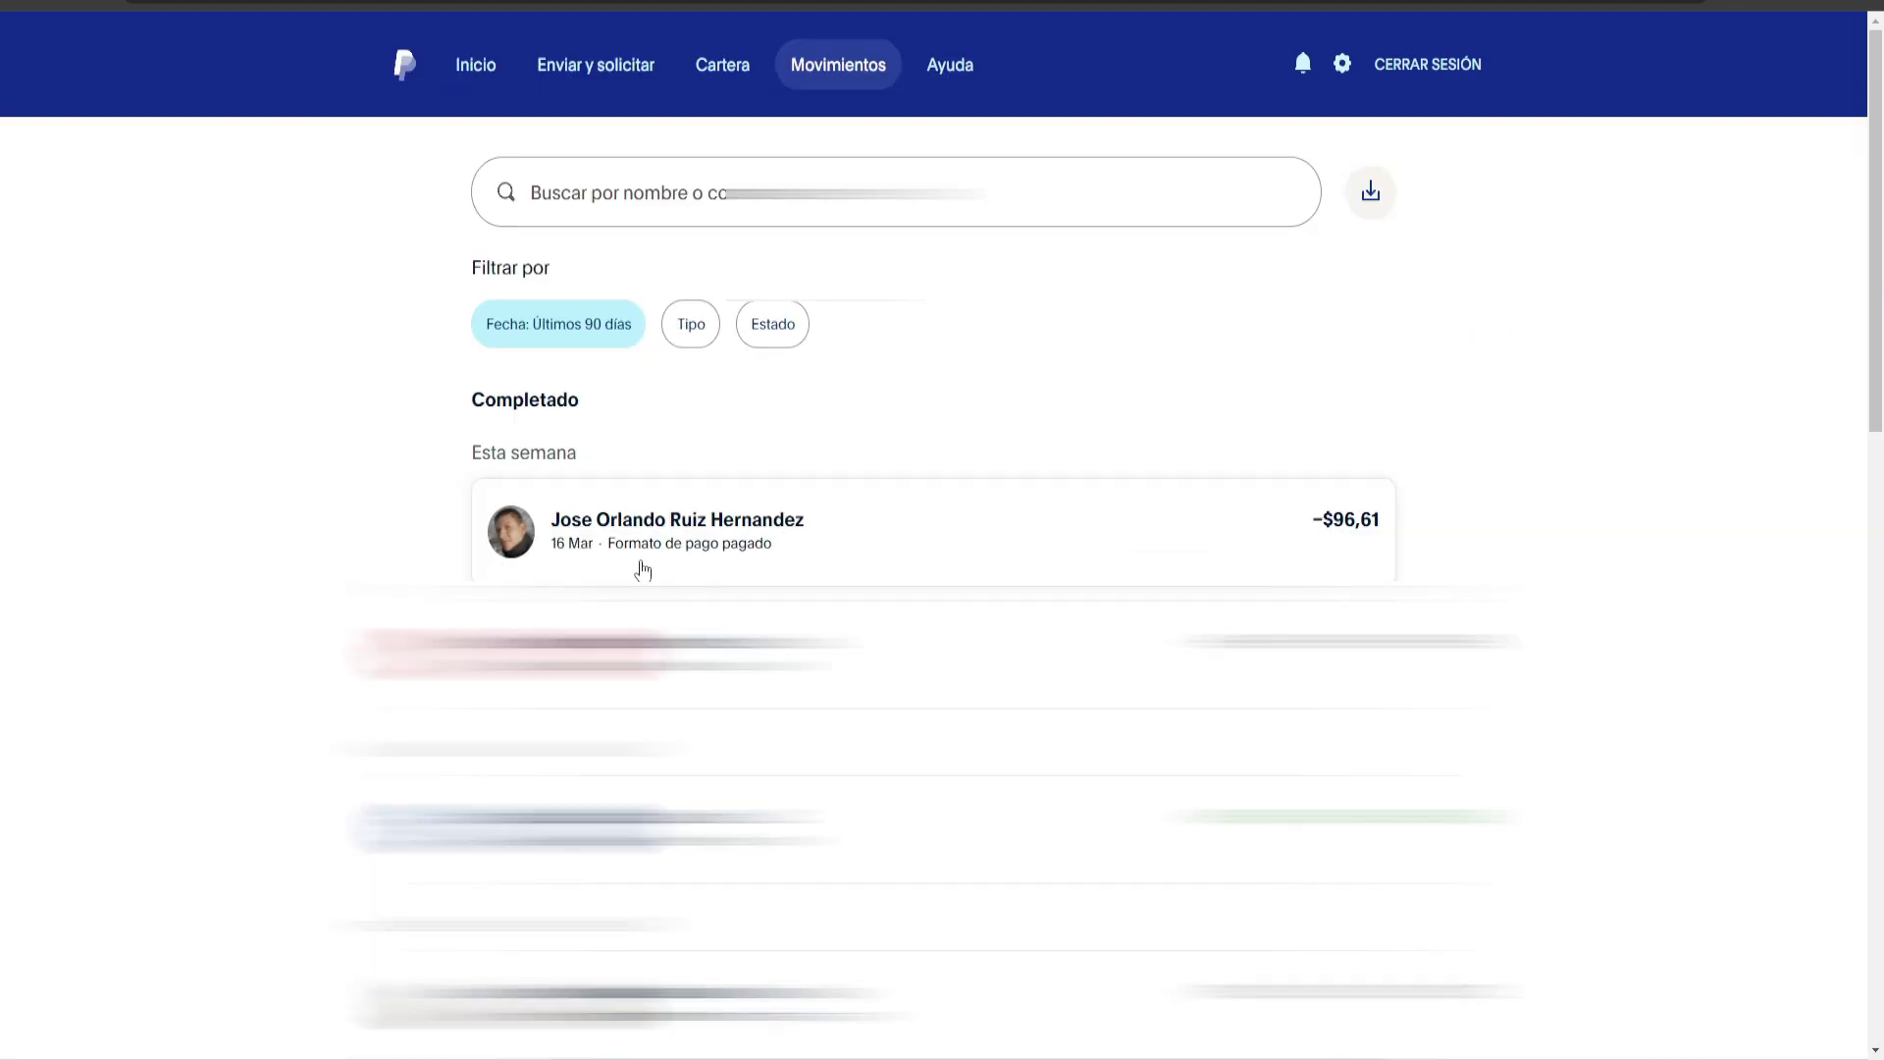
click(725, 550)
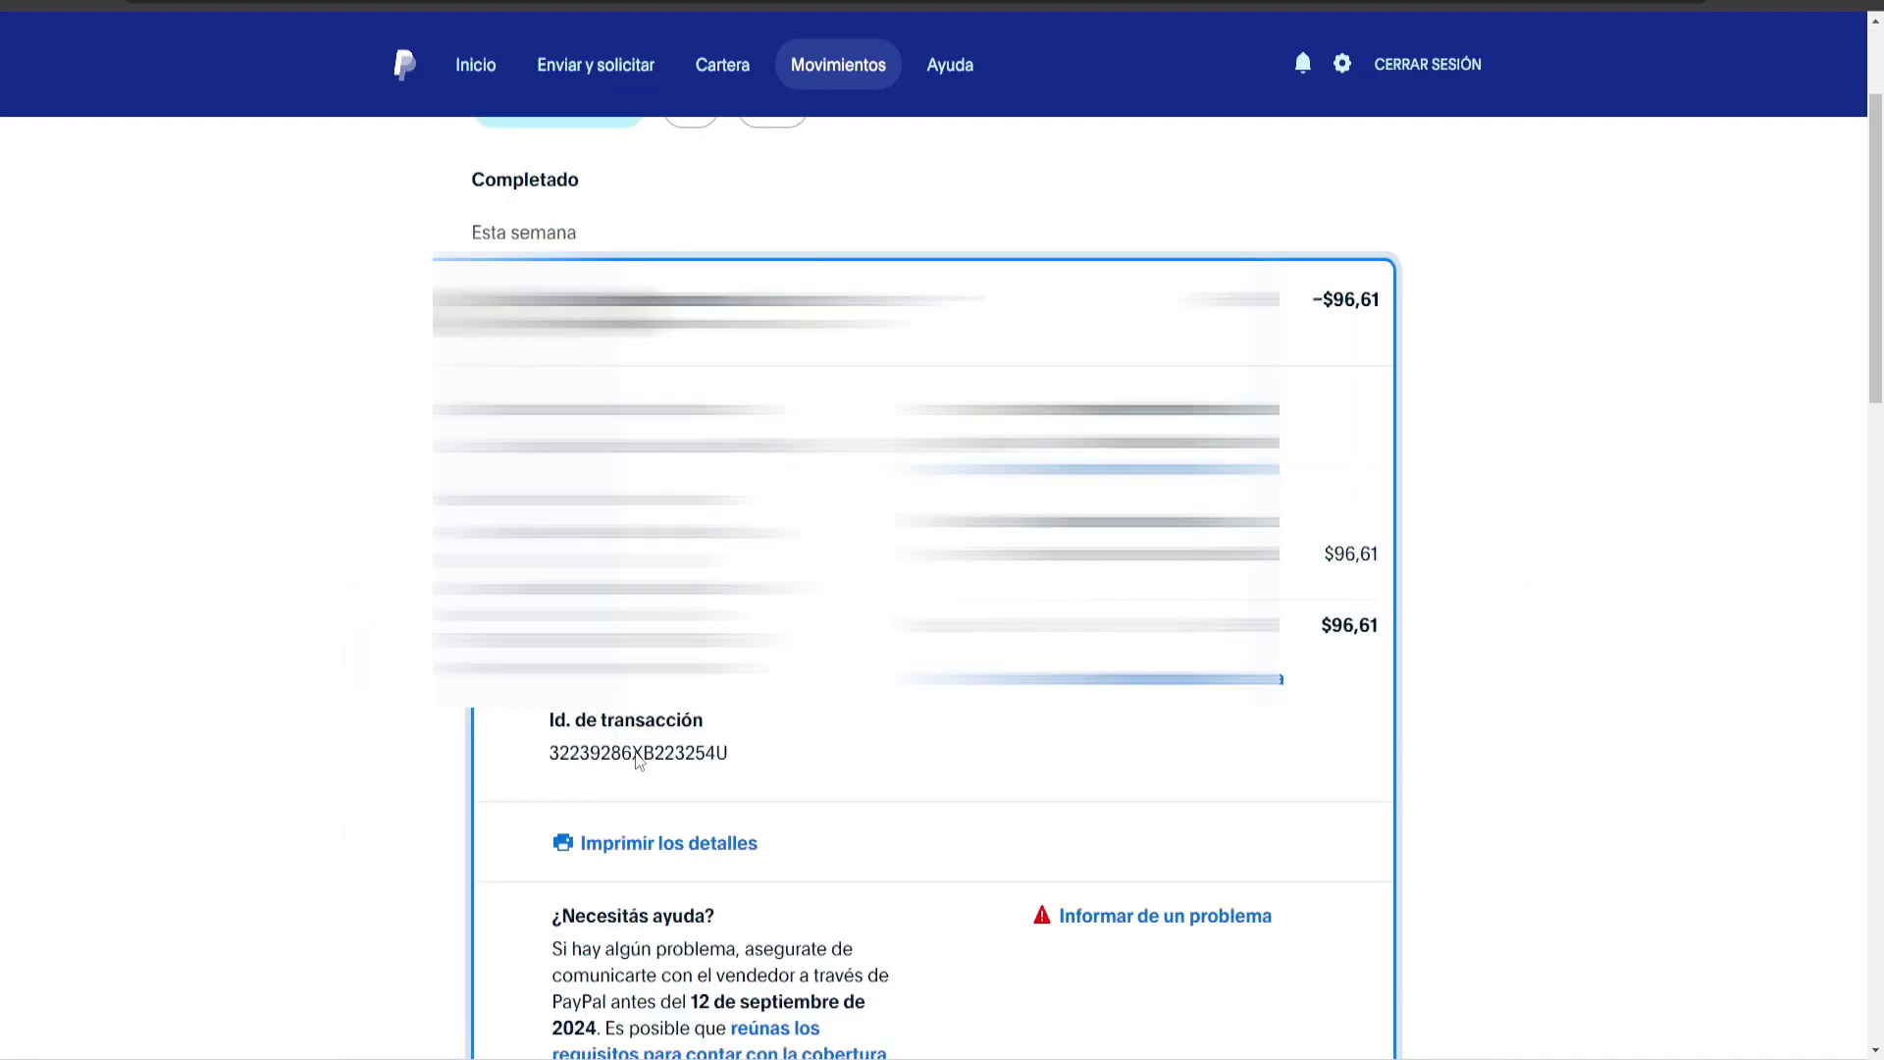
double_click(639, 754)
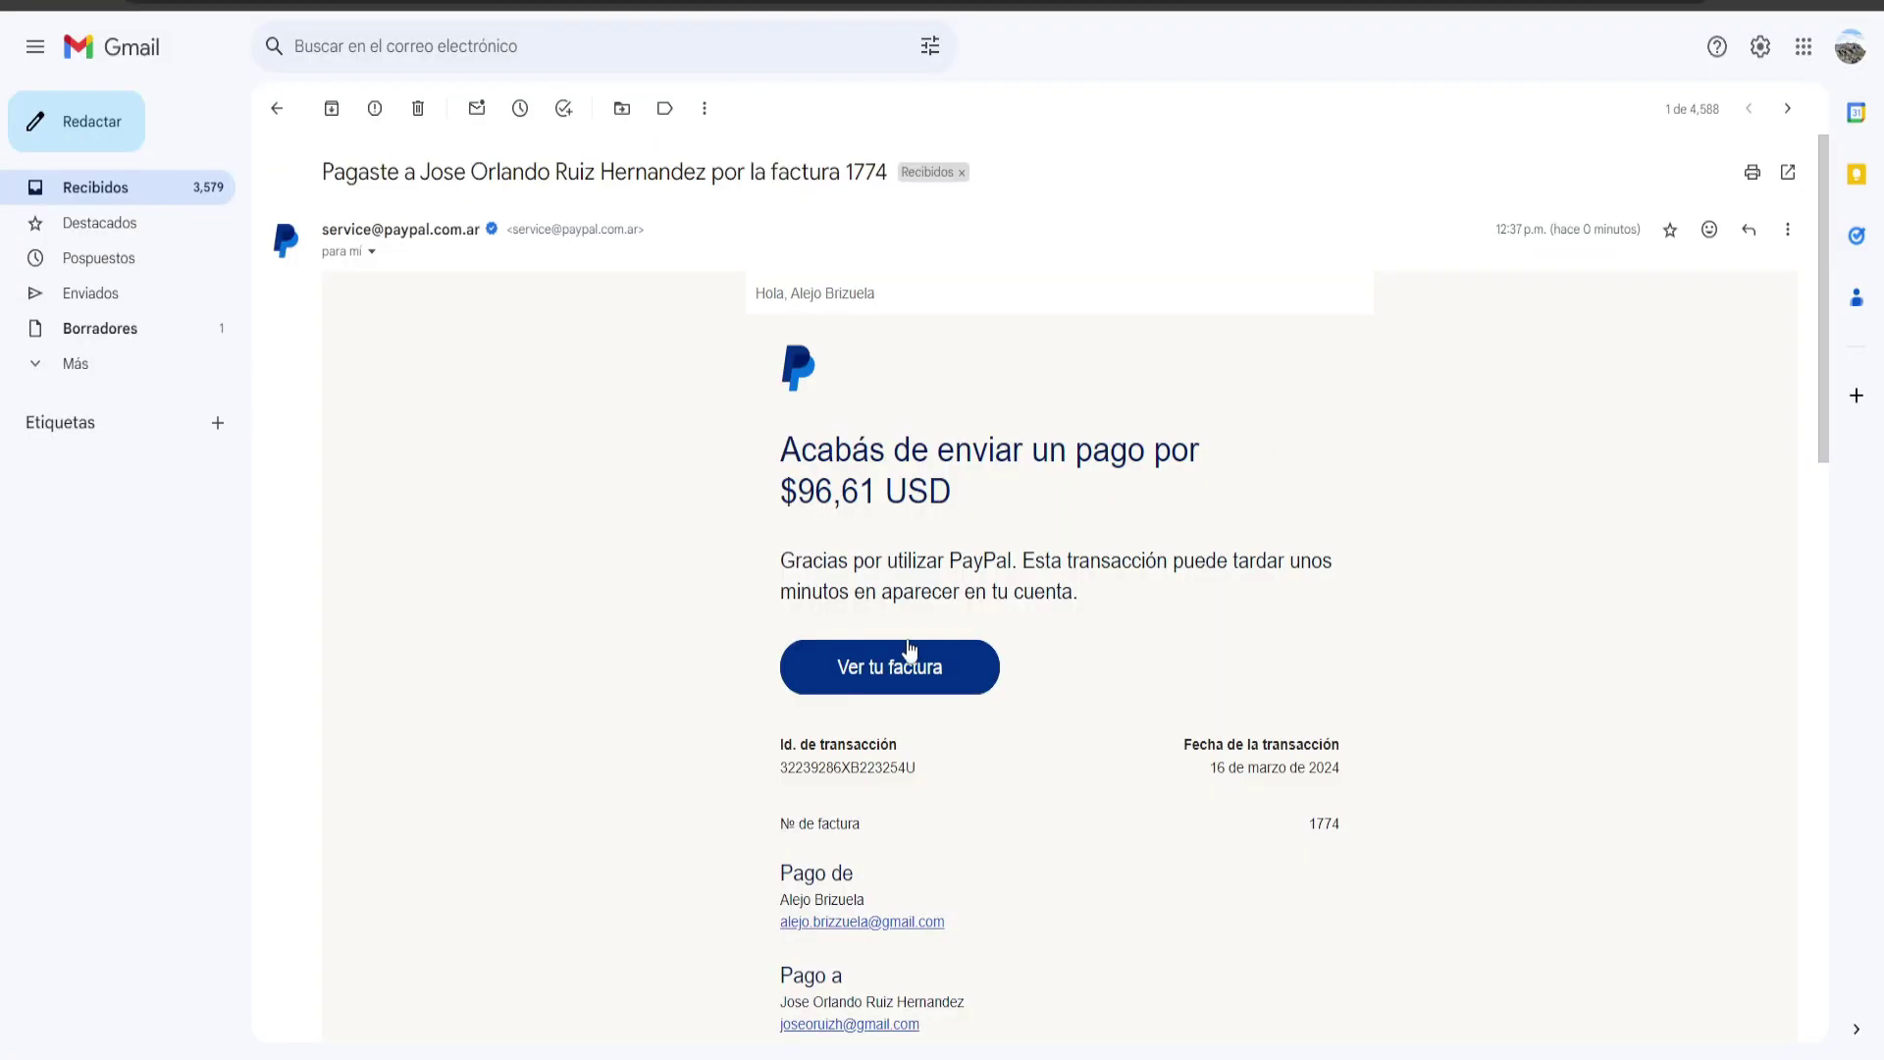
In Gmail, prepare a forward of the PayPal payment e-mail addressed to the cashier's e-mail.
click(1788, 229)
click(1611, 305)
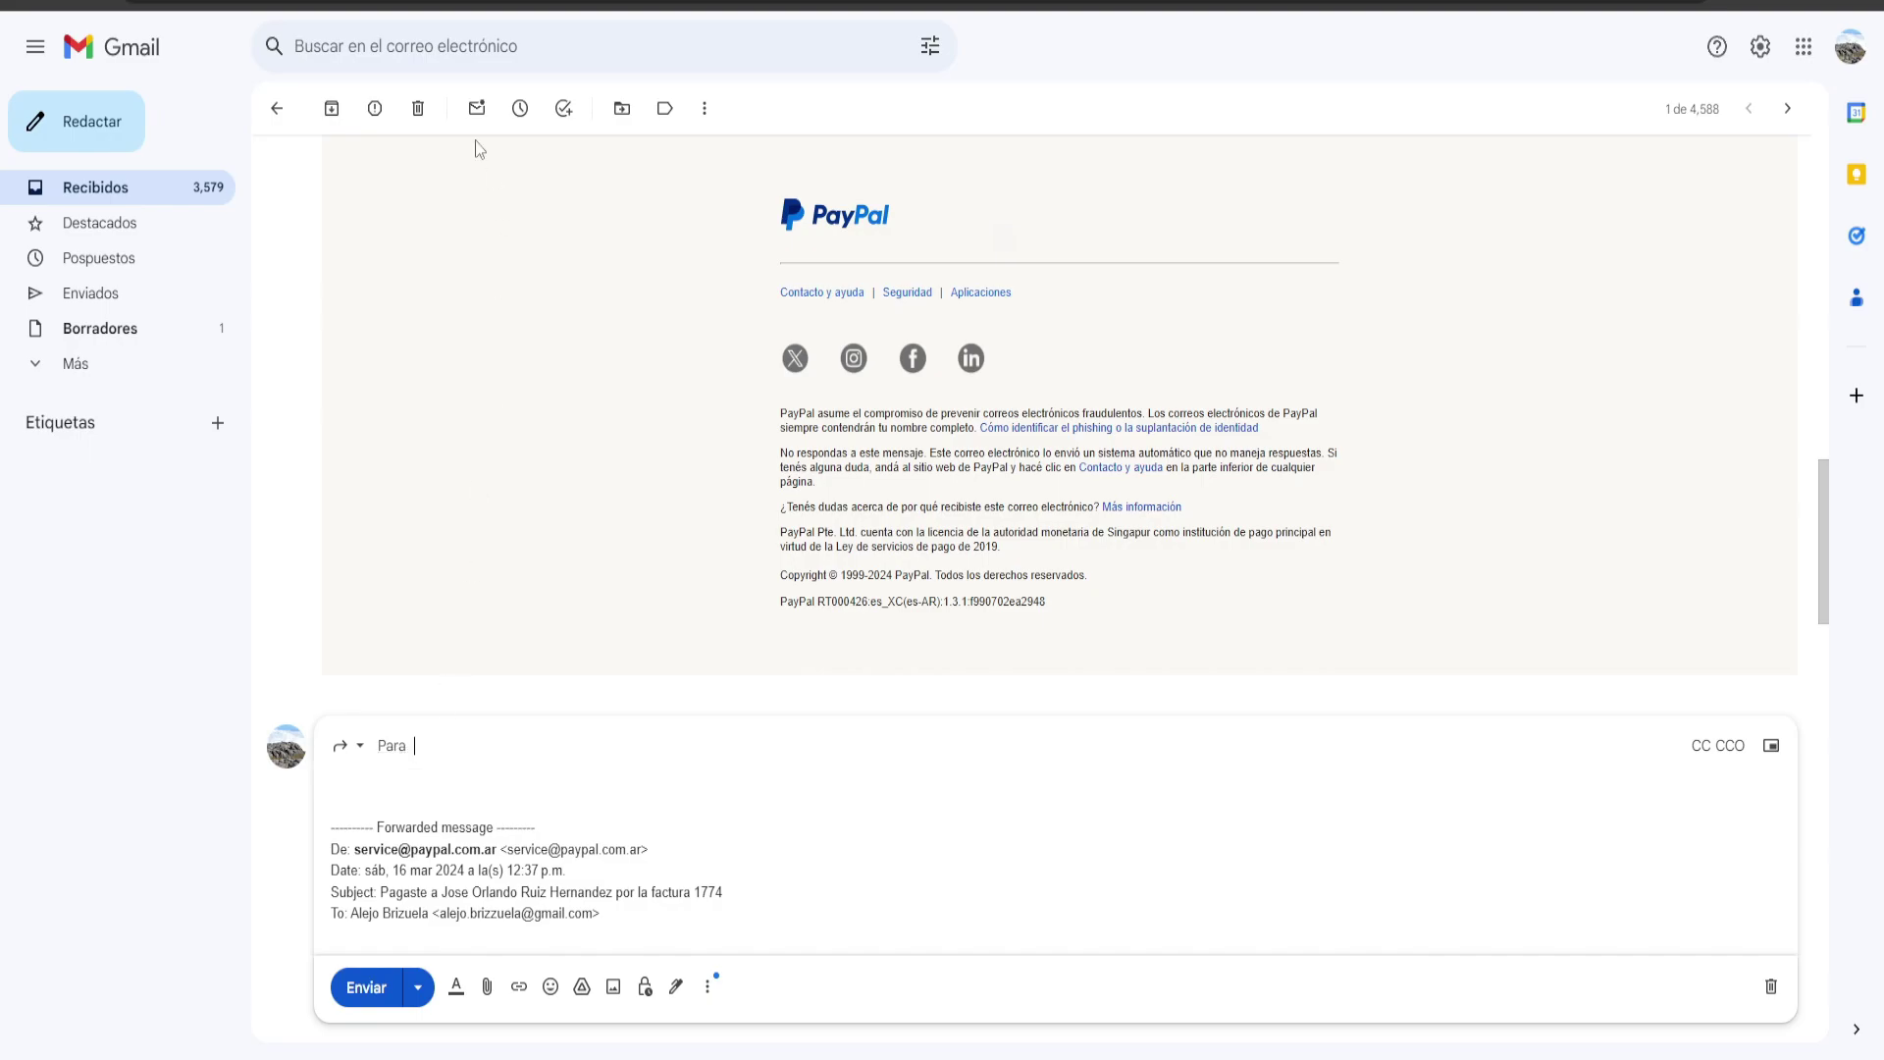
key(ctrl+v)
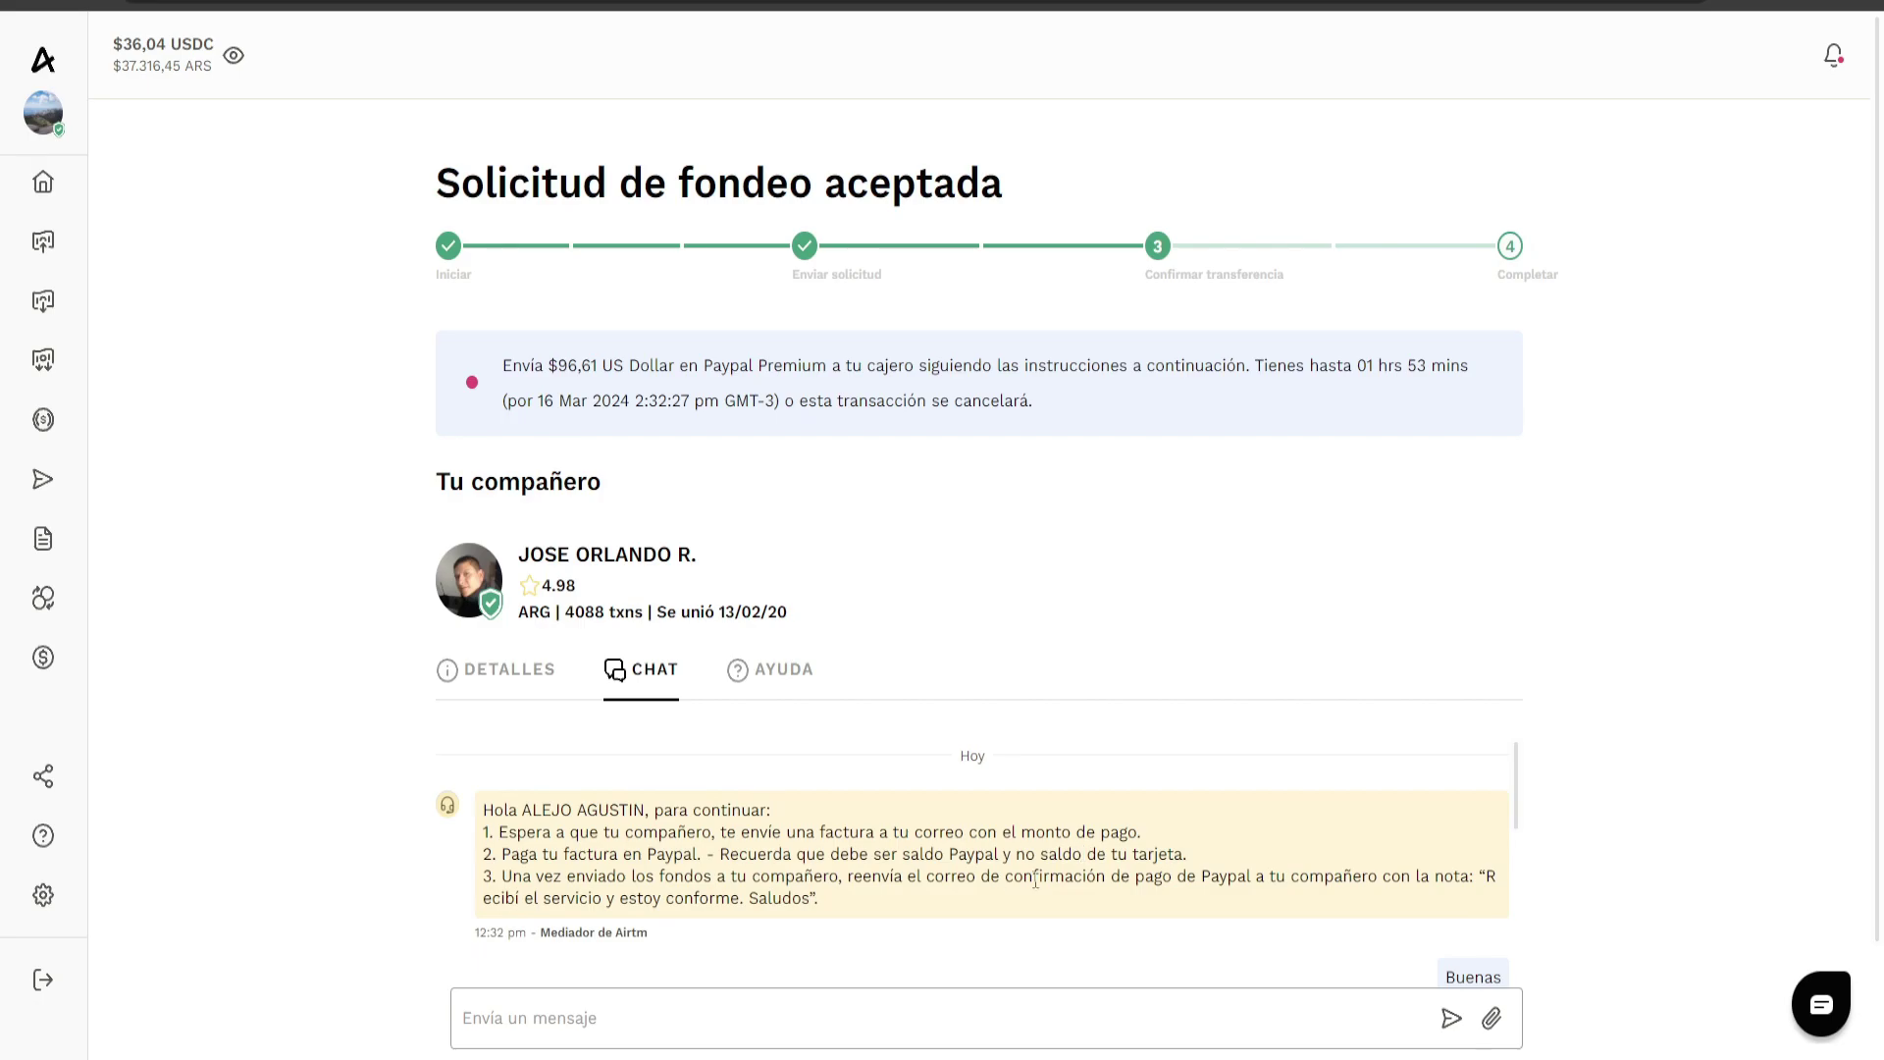
Copy the note "Recibí el servicio y estoy conforme. Saludos" from the Airtm chat into the forwarded e-mail and send it.
drag(1484, 876, 823, 898)
key(ctrl+c)
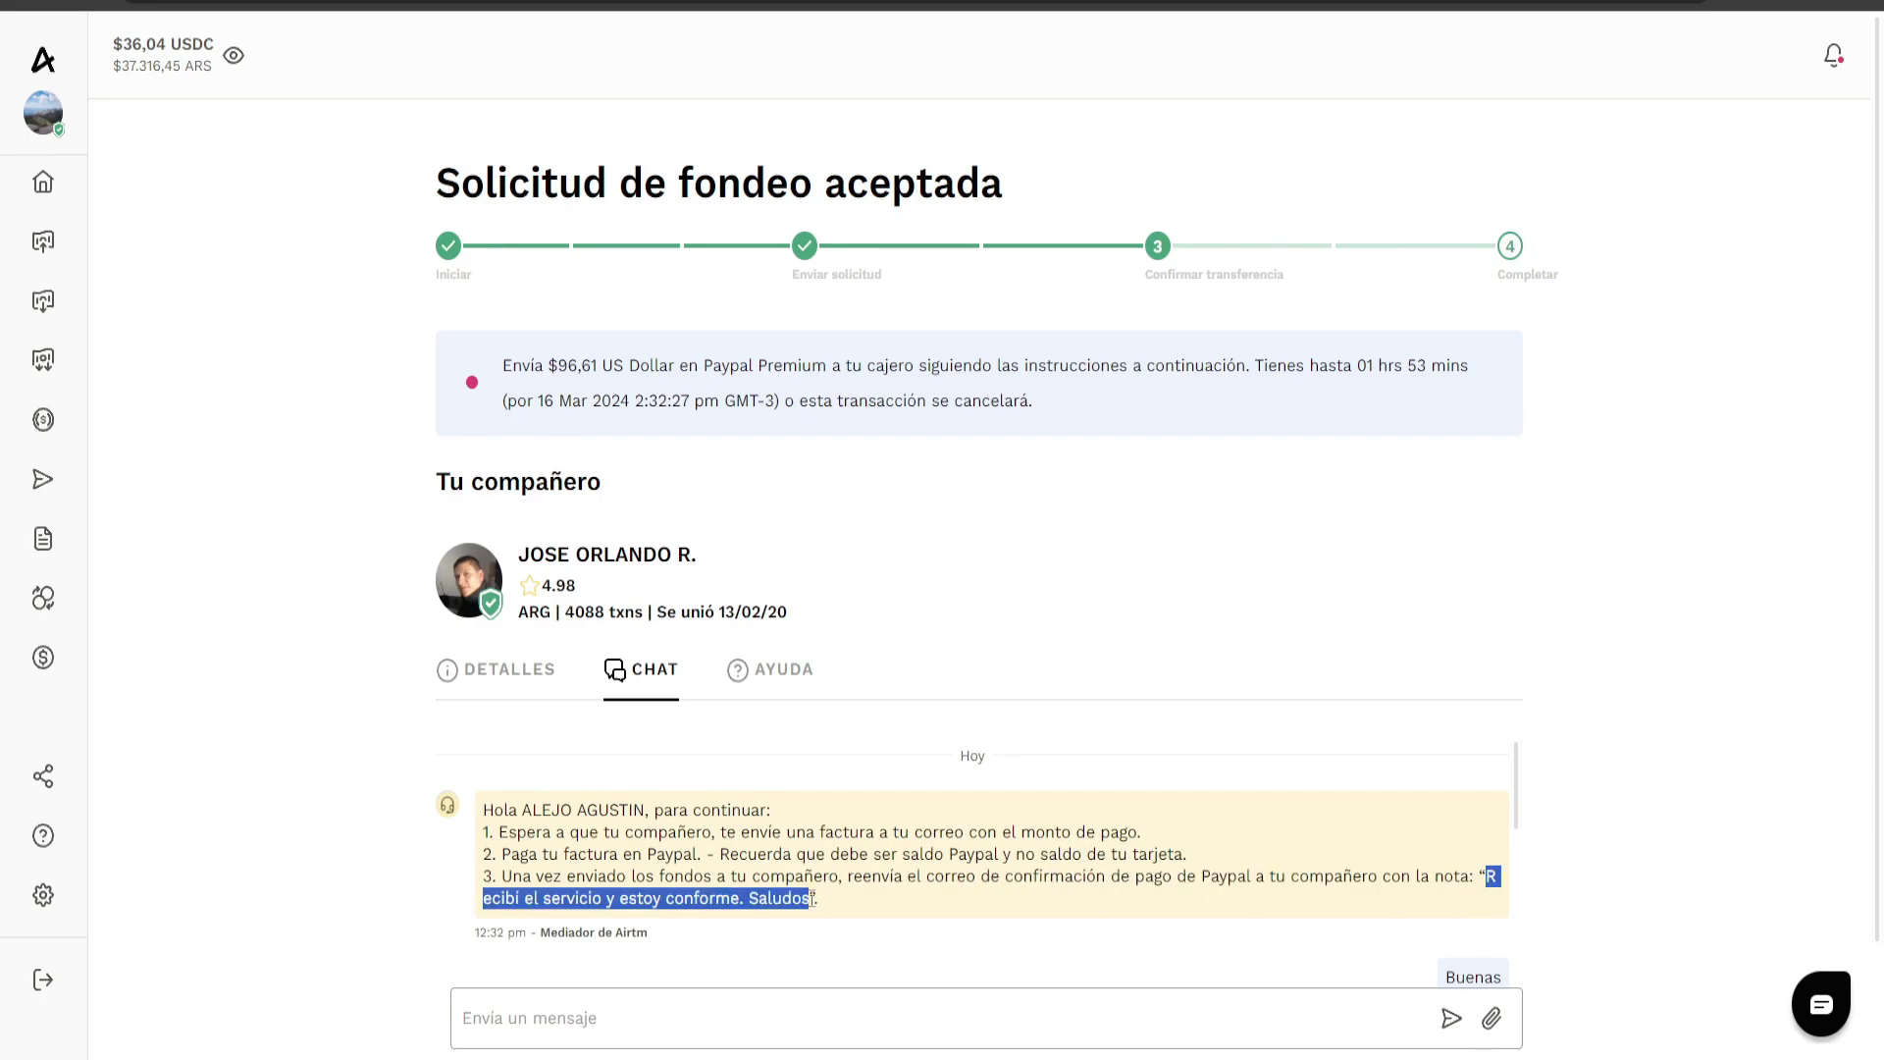
key(alt+Tab)
key(ctrl+v)
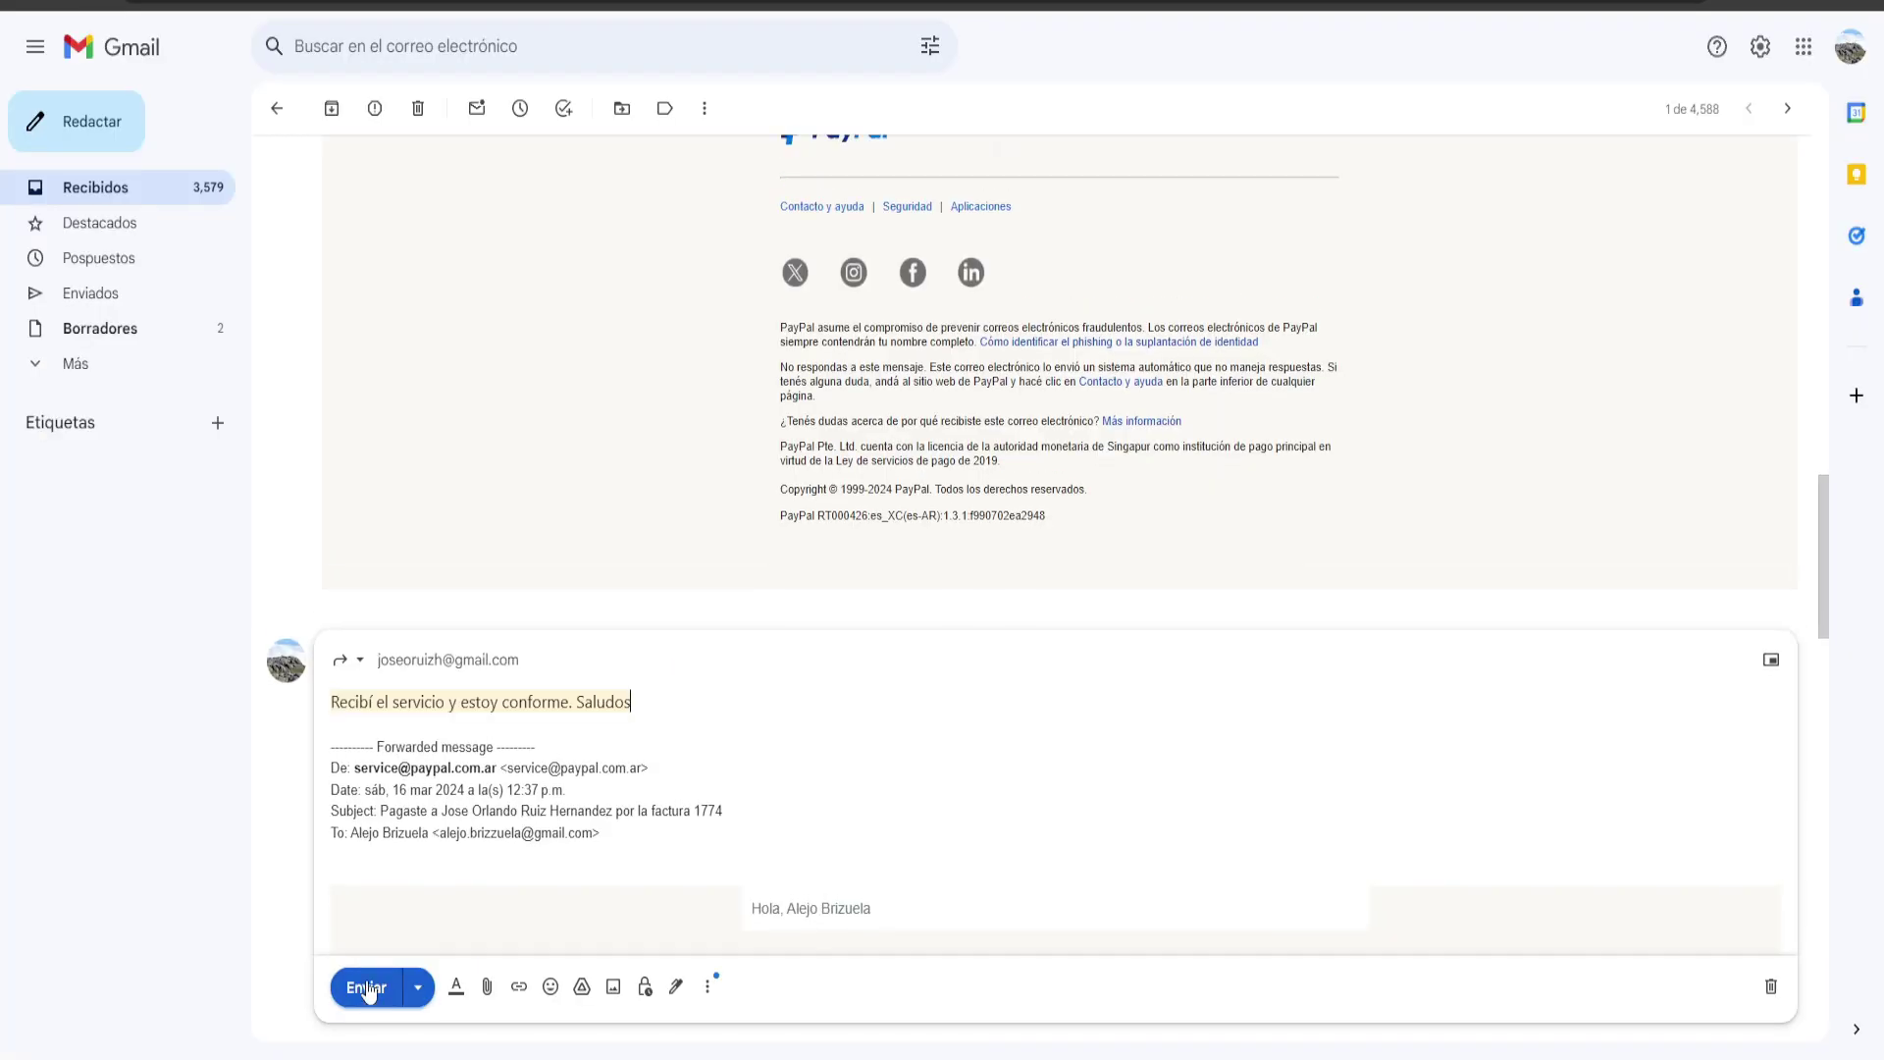
click(366, 987)
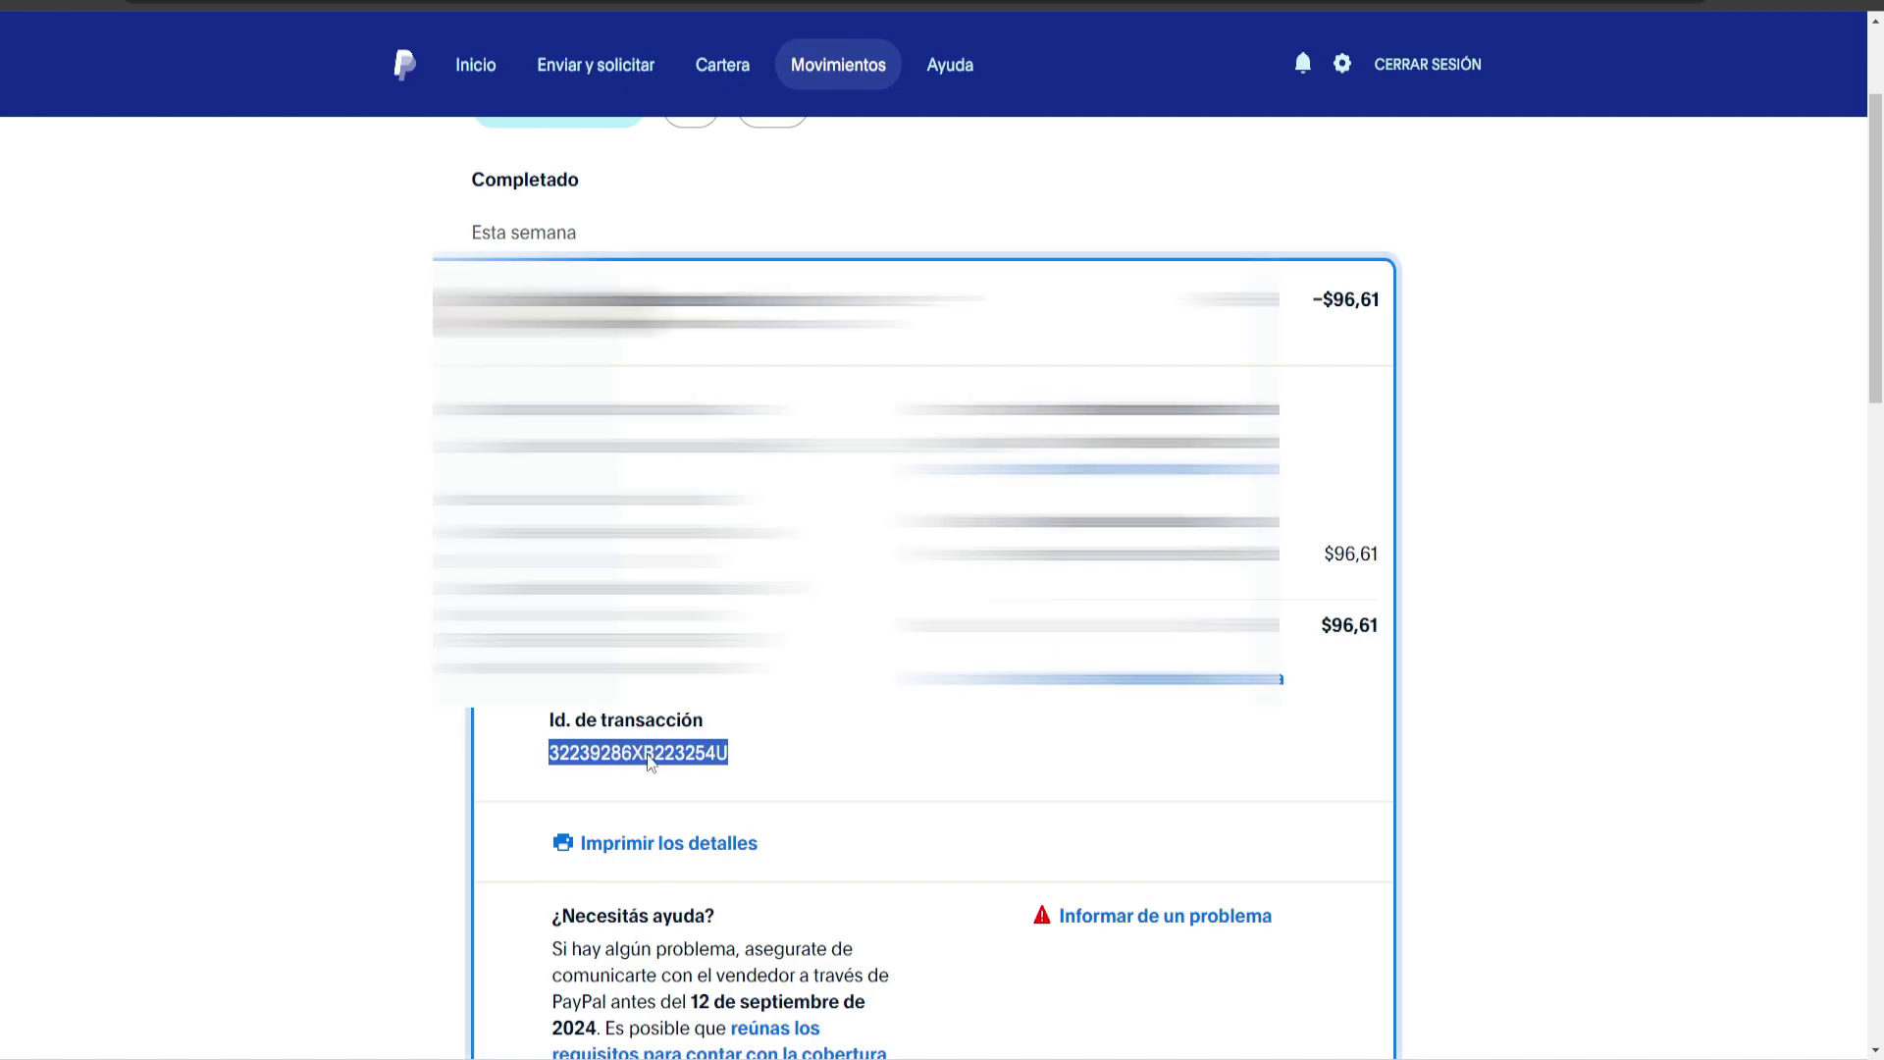
In Airtm, reveal the payment information, enter the PayPal transaction ID as confirmation reference and confirm that the funds were sent.
key(alt+Tab)
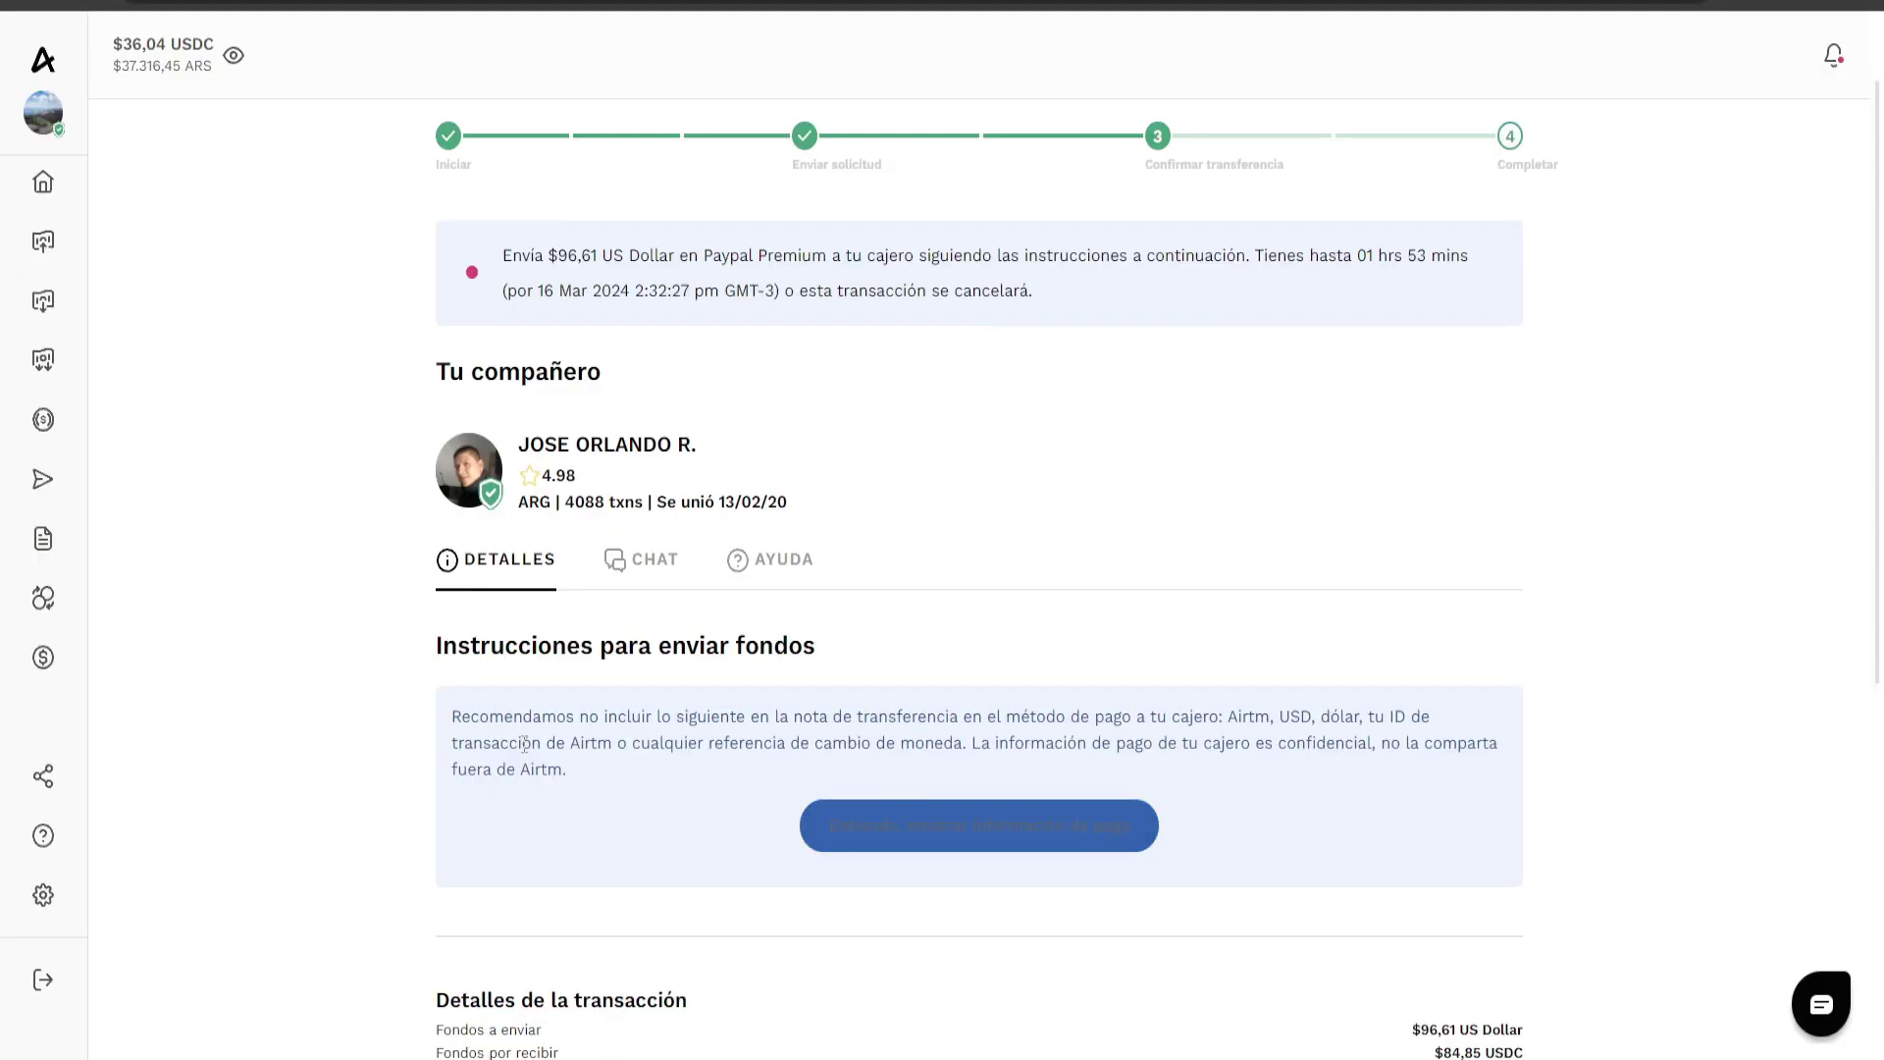
click(964, 850)
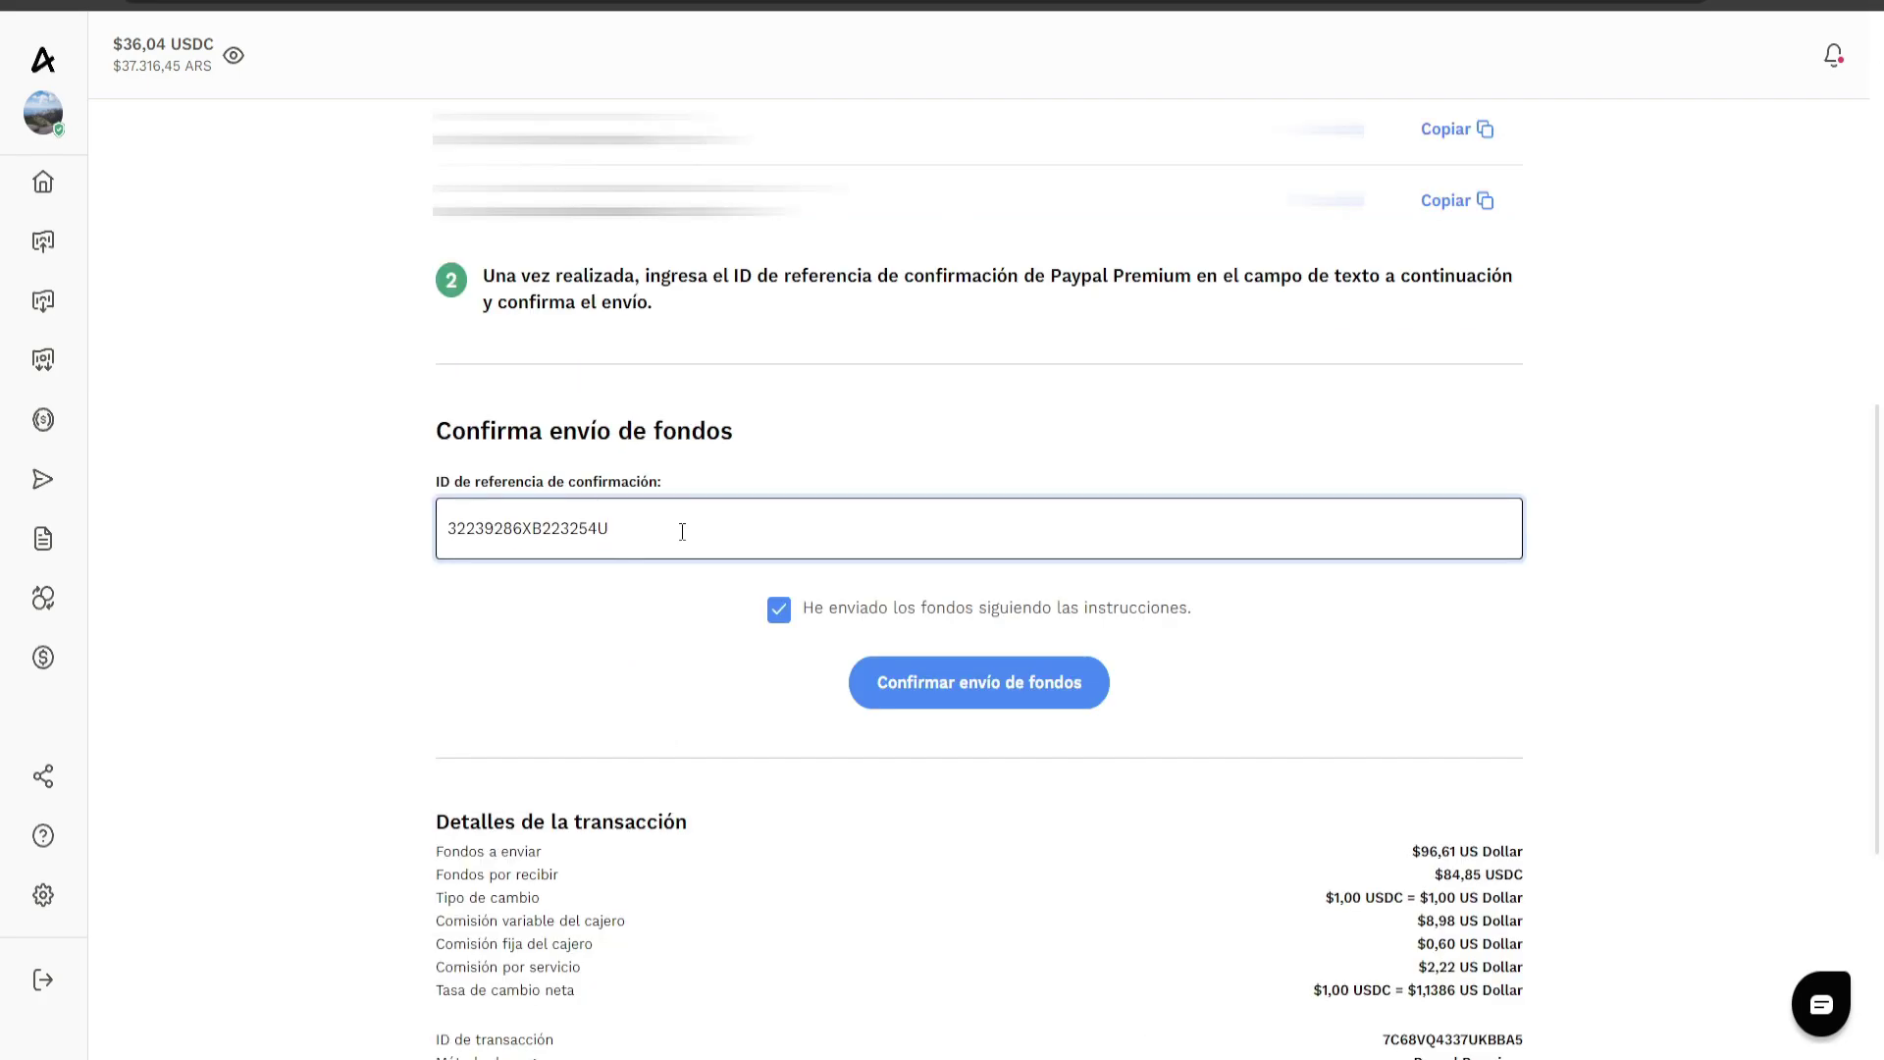
double_click(630, 533)
click(503, 530)
click(956, 676)
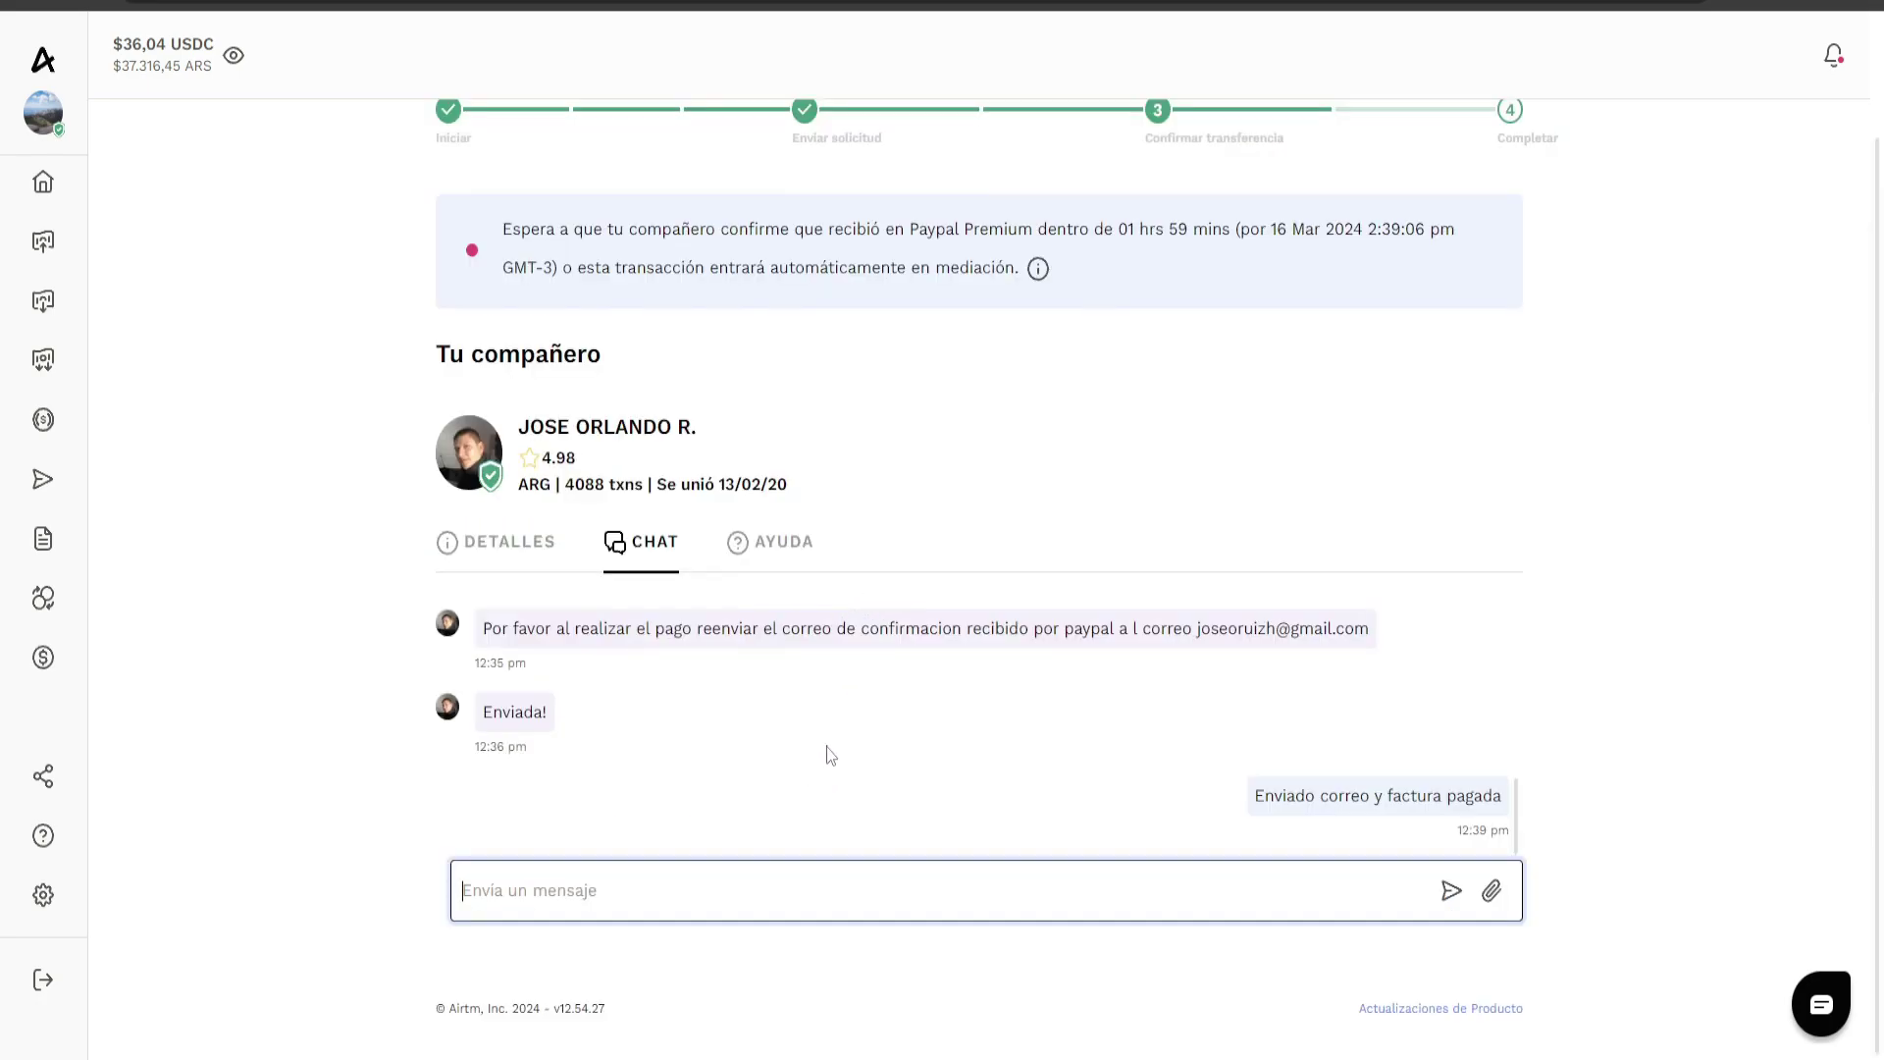
Review the chat message "Enviado correo y factura pagada" sent to the cashier.
drag(1254, 796, 1501, 796)
click(1394, 795)
click(1501, 796)
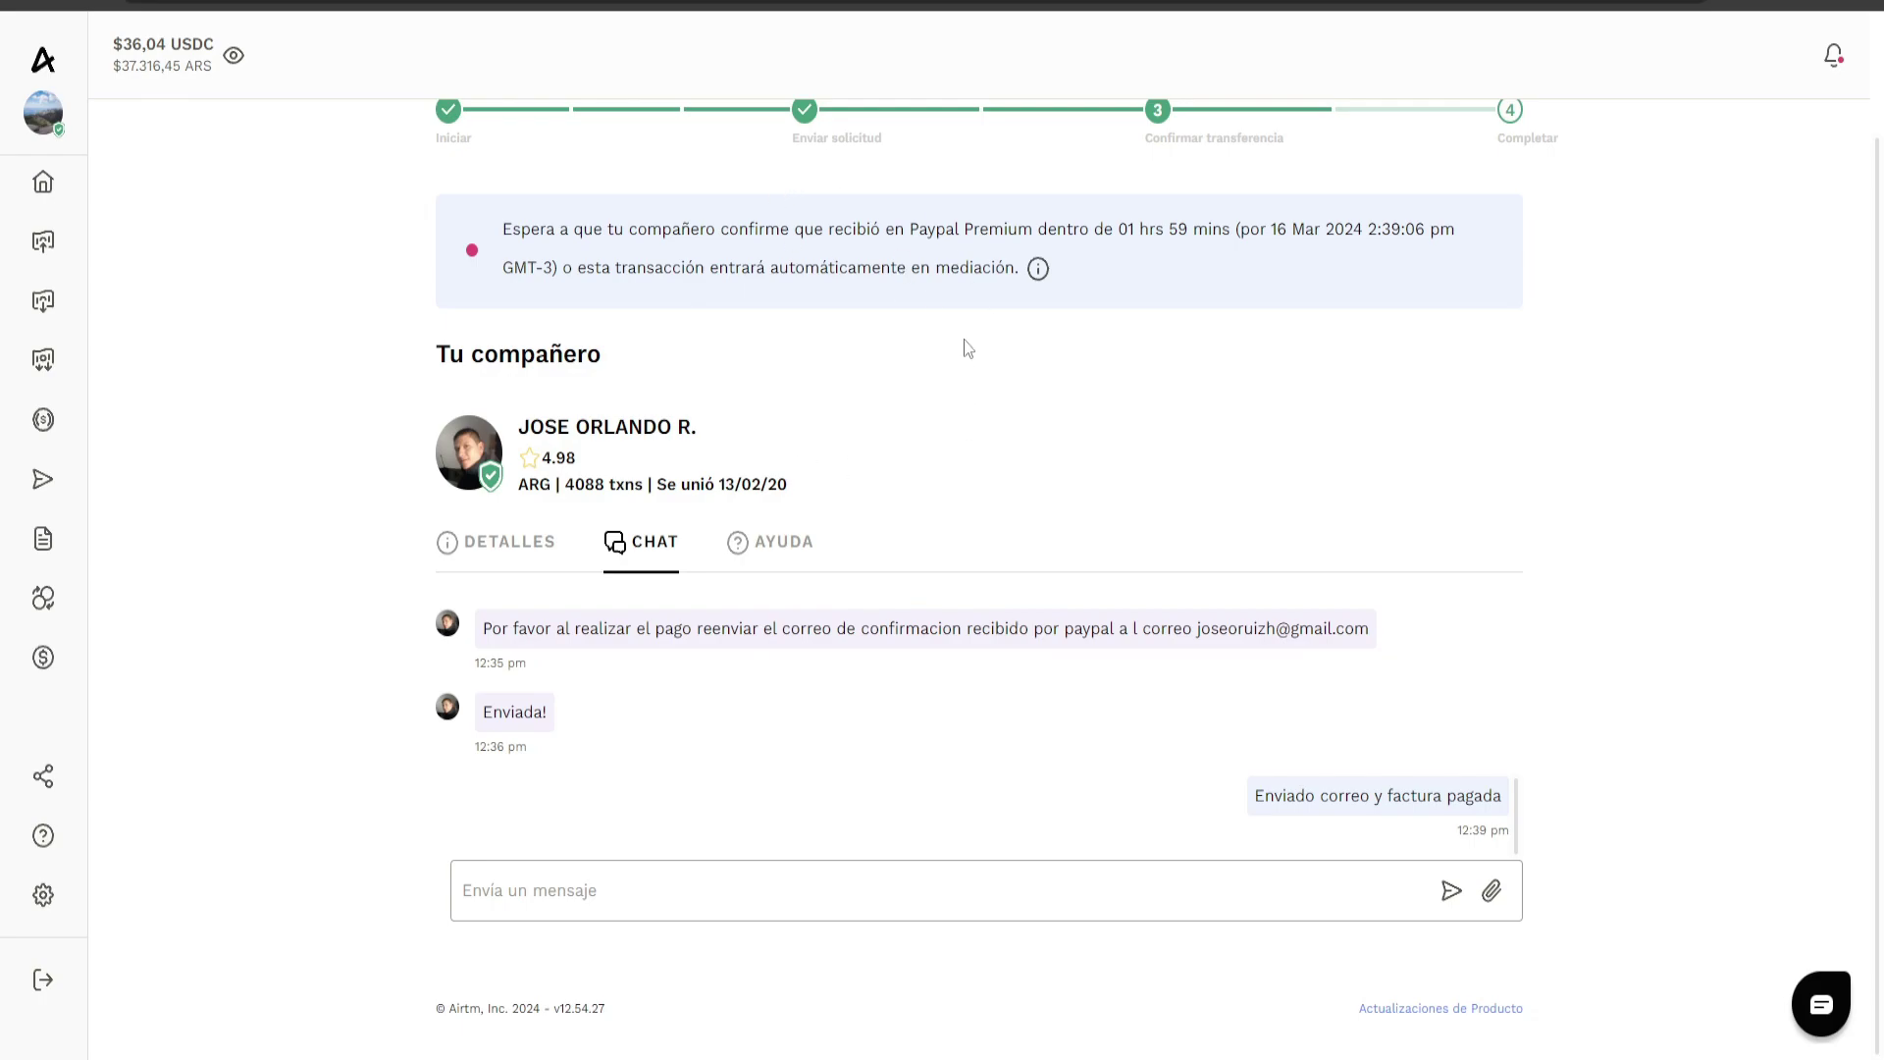
Rate the cashier with 5 stars and send the chat message "5 estrellas, saludos!!".
text(5 estrellas, saludos!!)
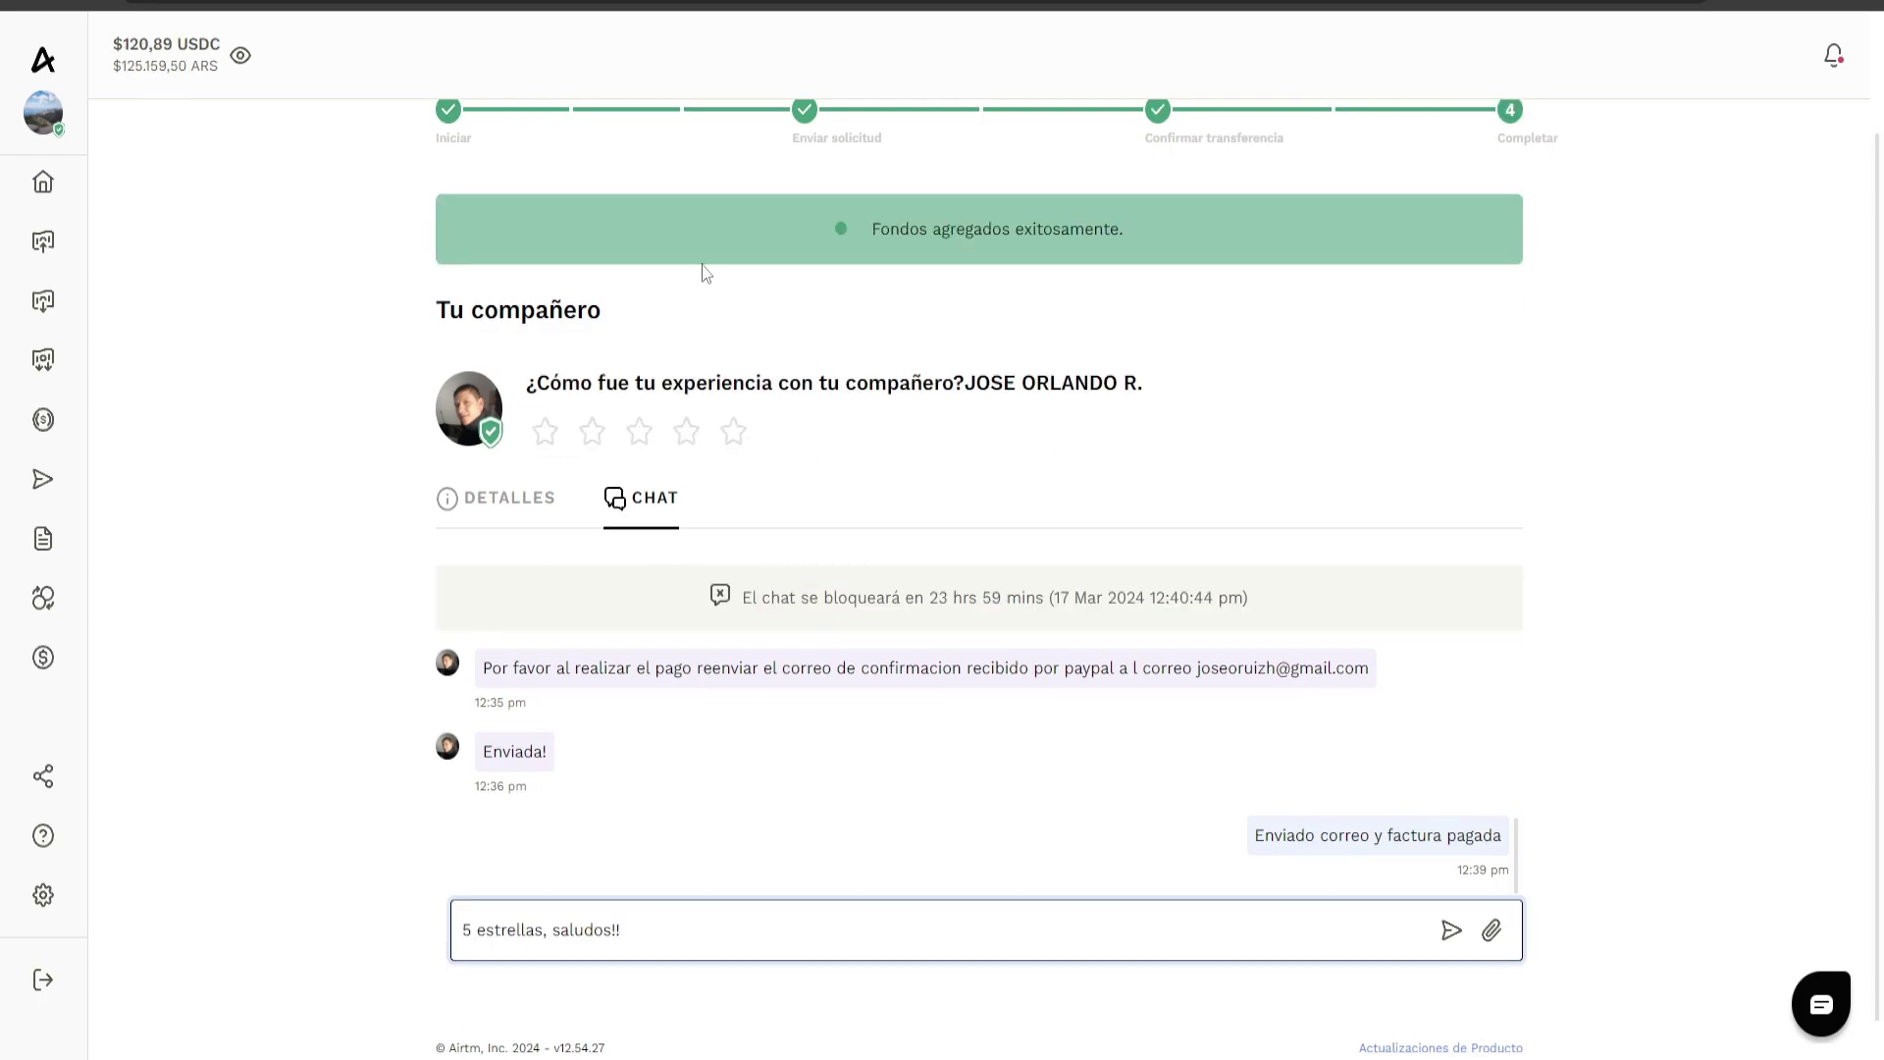
drag(867, 228, 1144, 235)
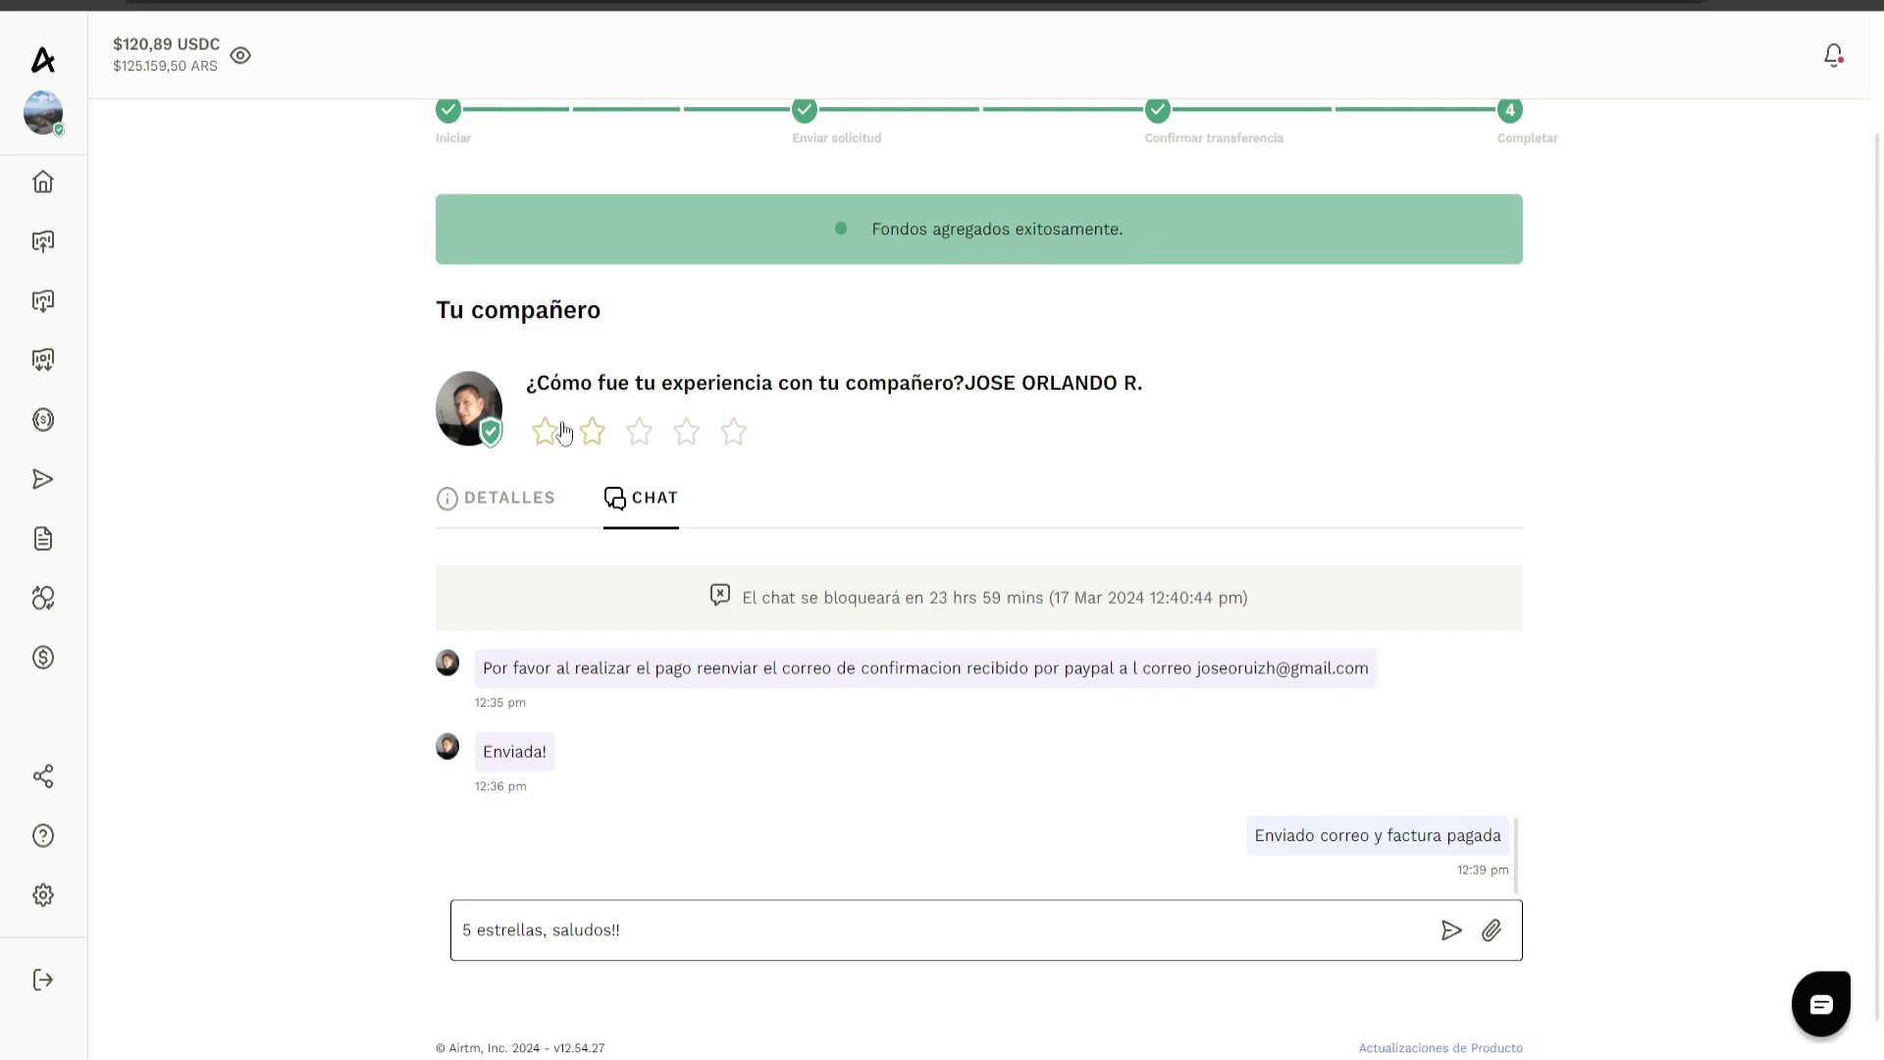
click(735, 438)
click(730, 932)
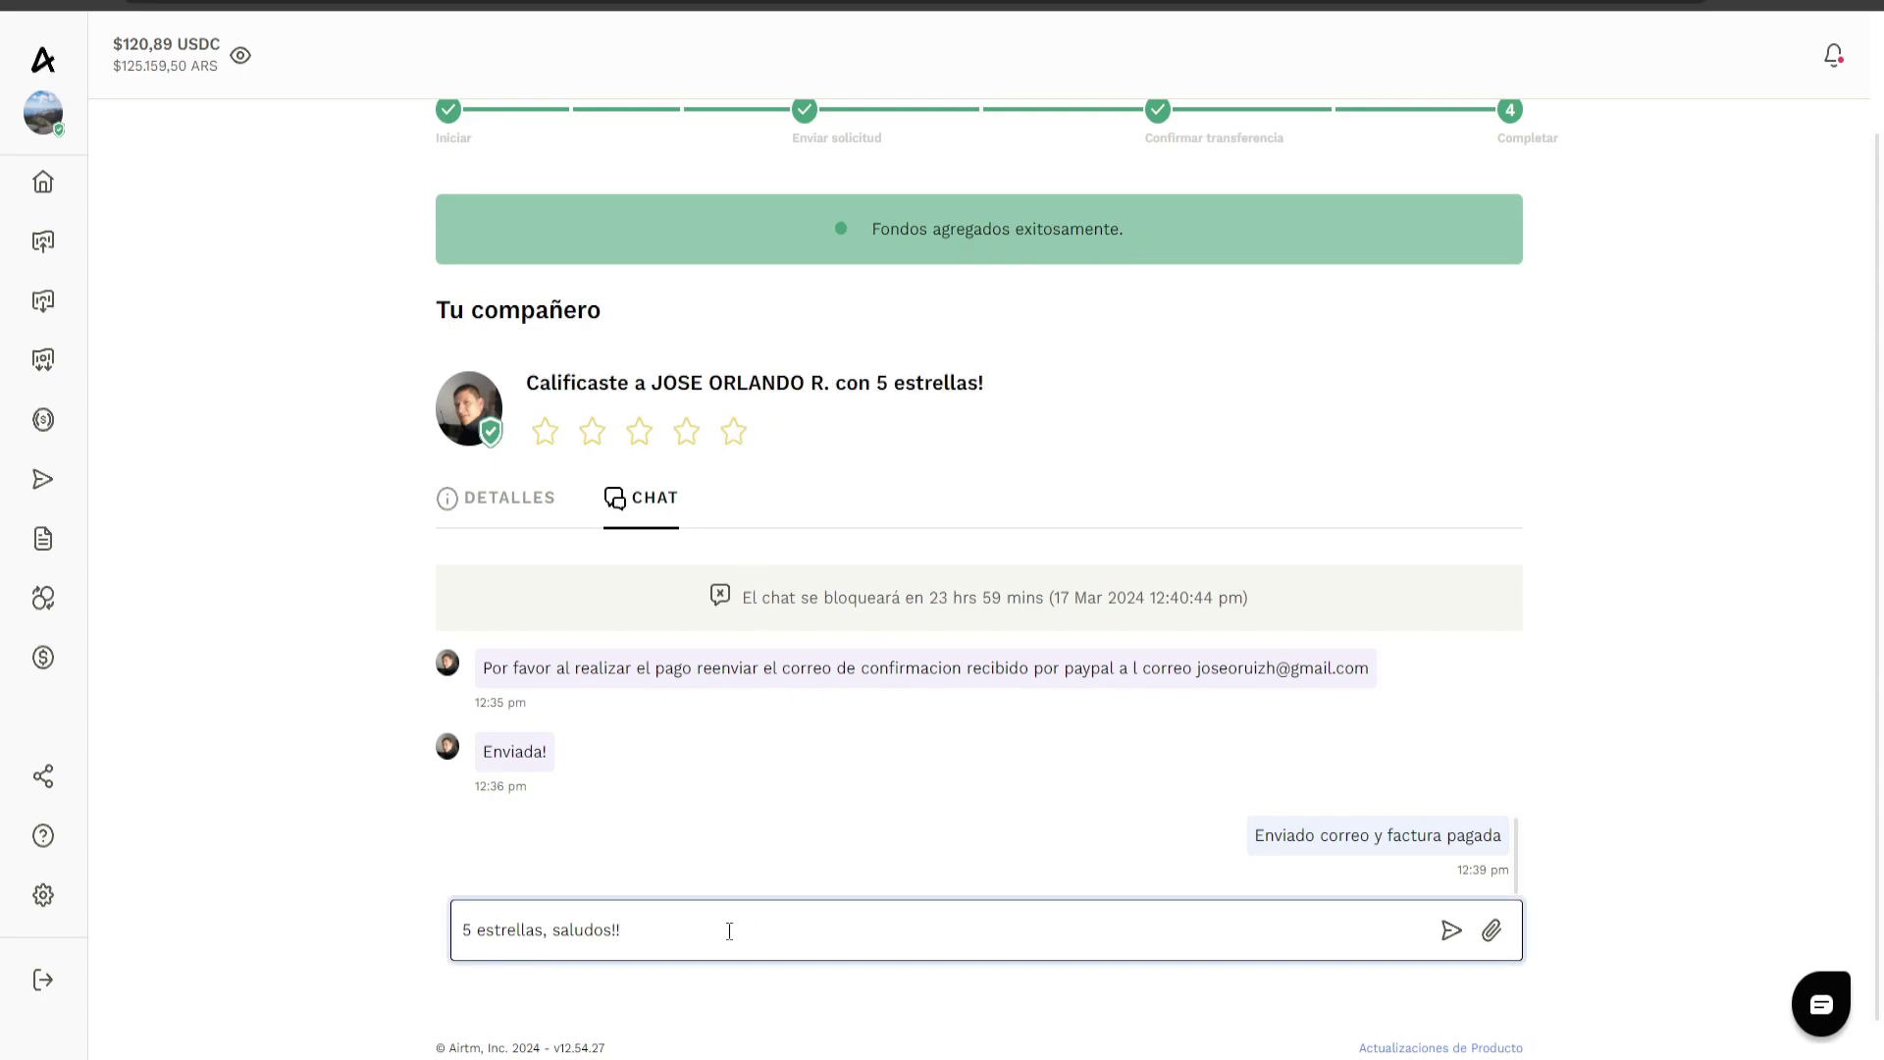
key(Return)
Review the closing chat messages with the cashier and the updated Airtm balance in USDC and ARS.
drag(1340, 797, 1504, 797)
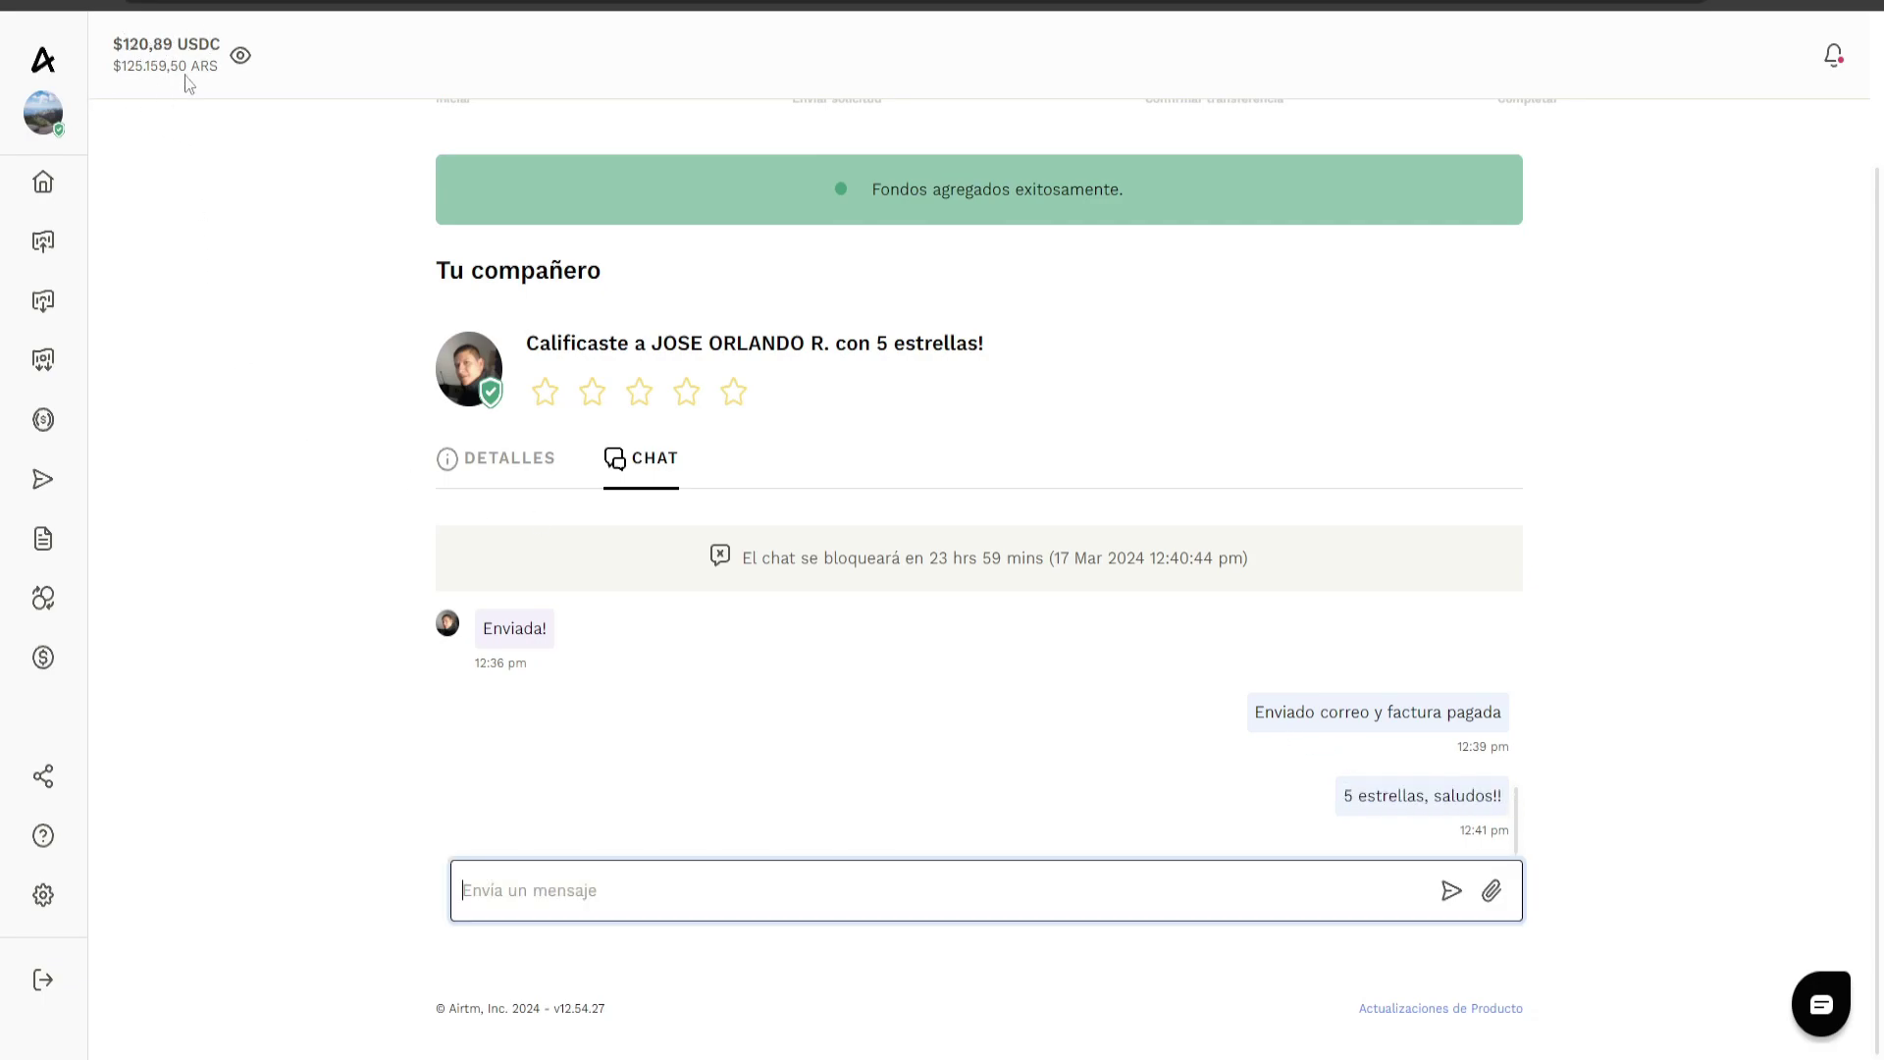
drag(589, 719, 484, 717)
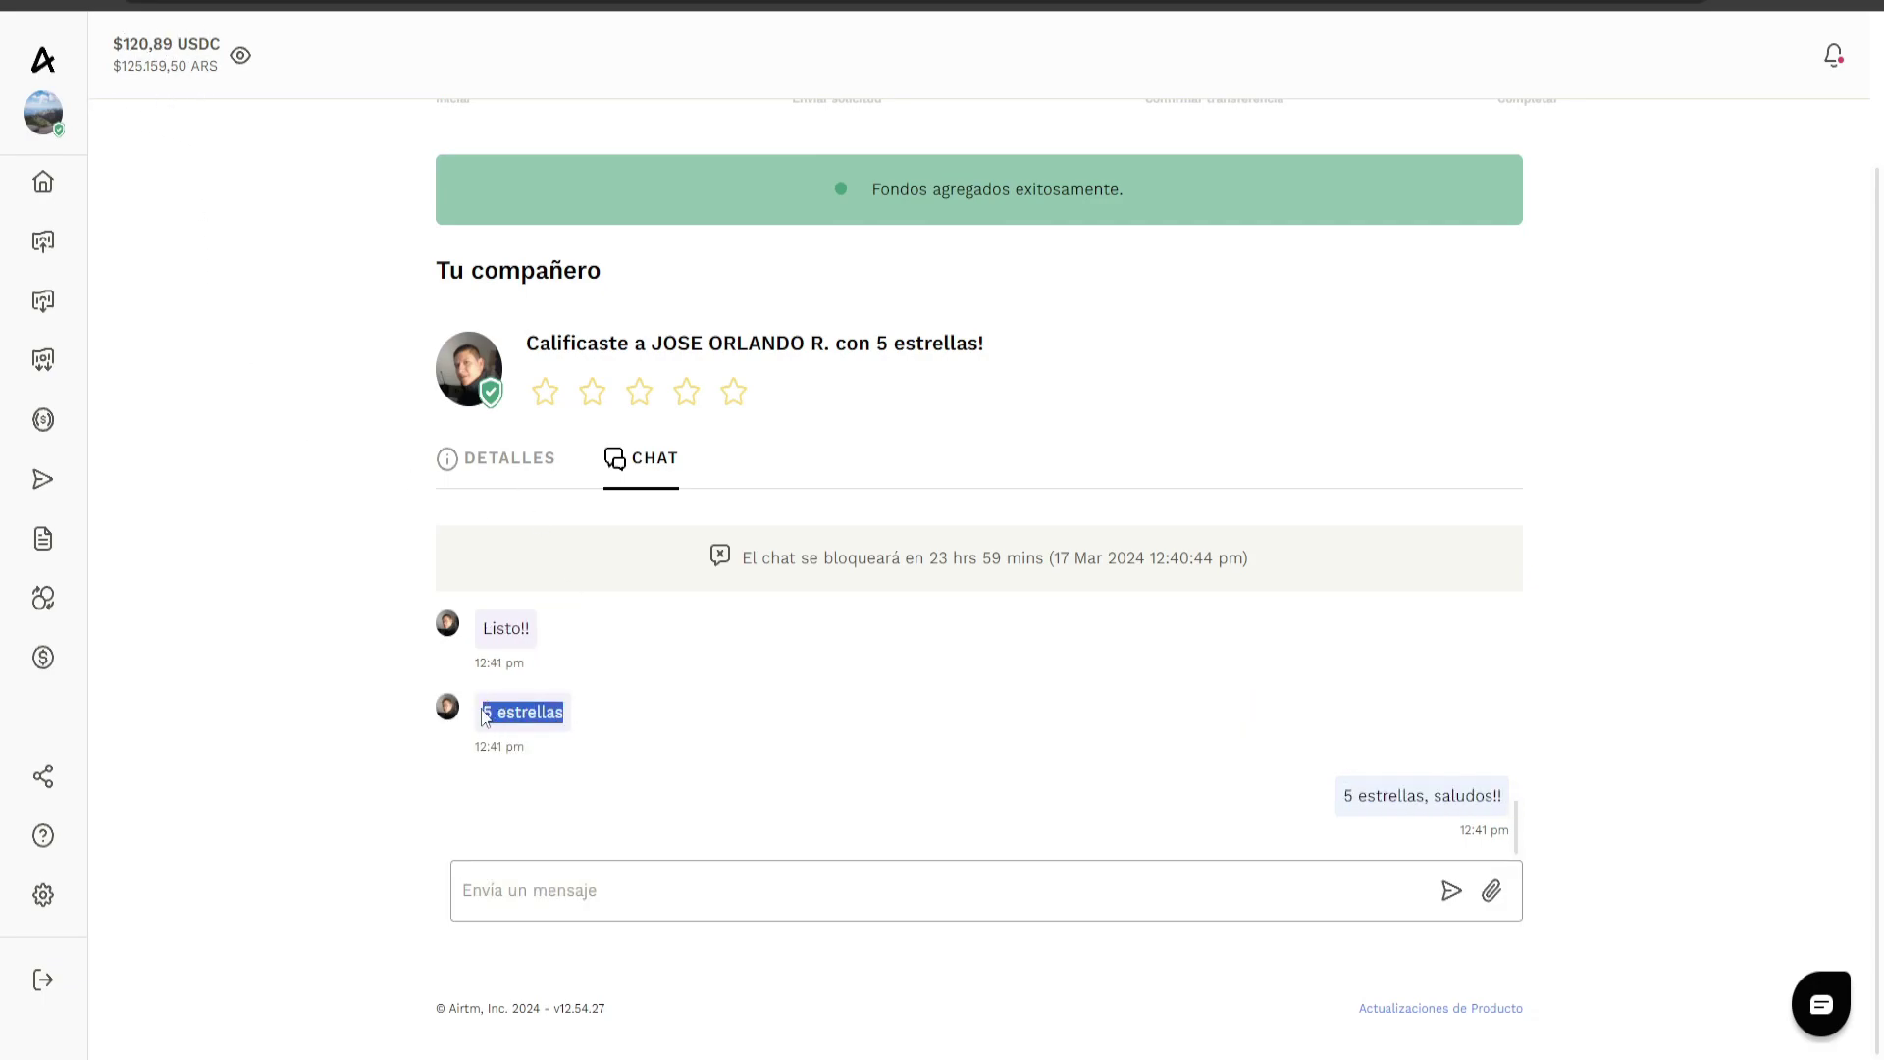
click(719, 728)
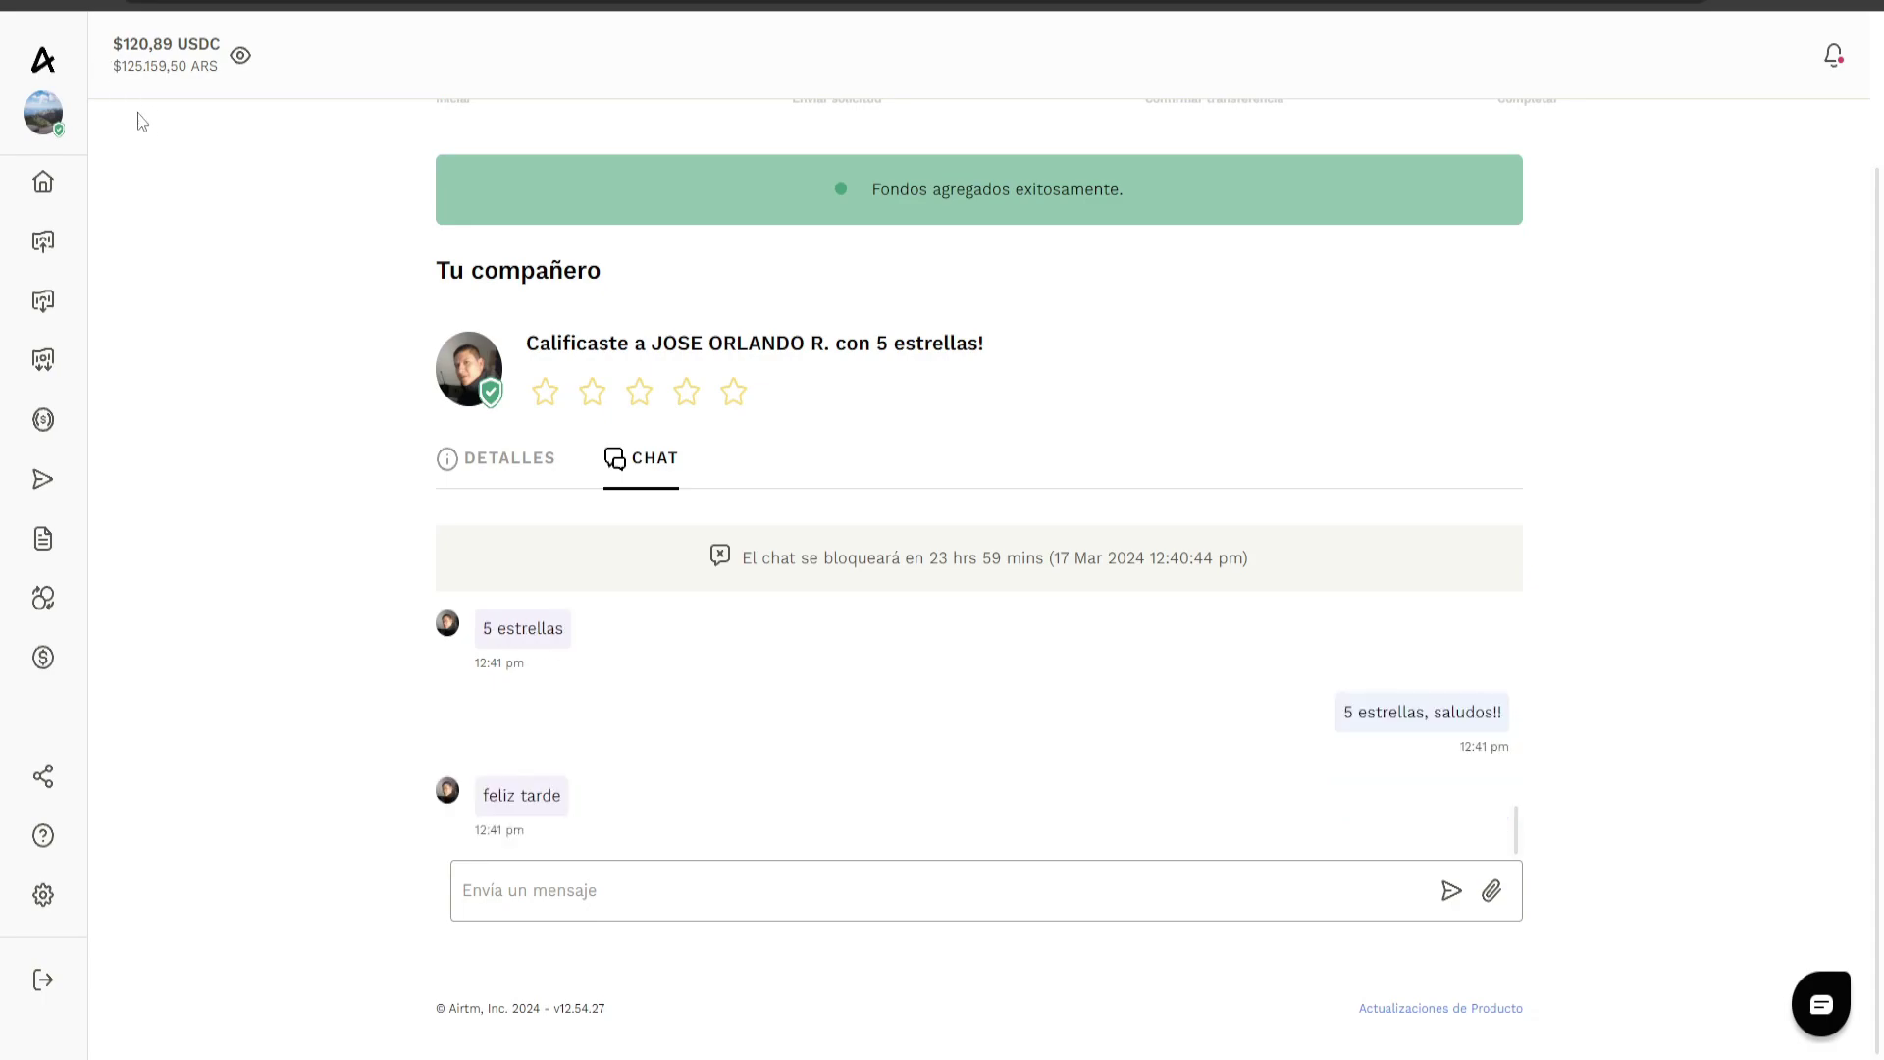
mouse_move(123, 43)
mouse_down()
mouse_move(219, 77)
mouse_move(118, 36)
mouse_up()
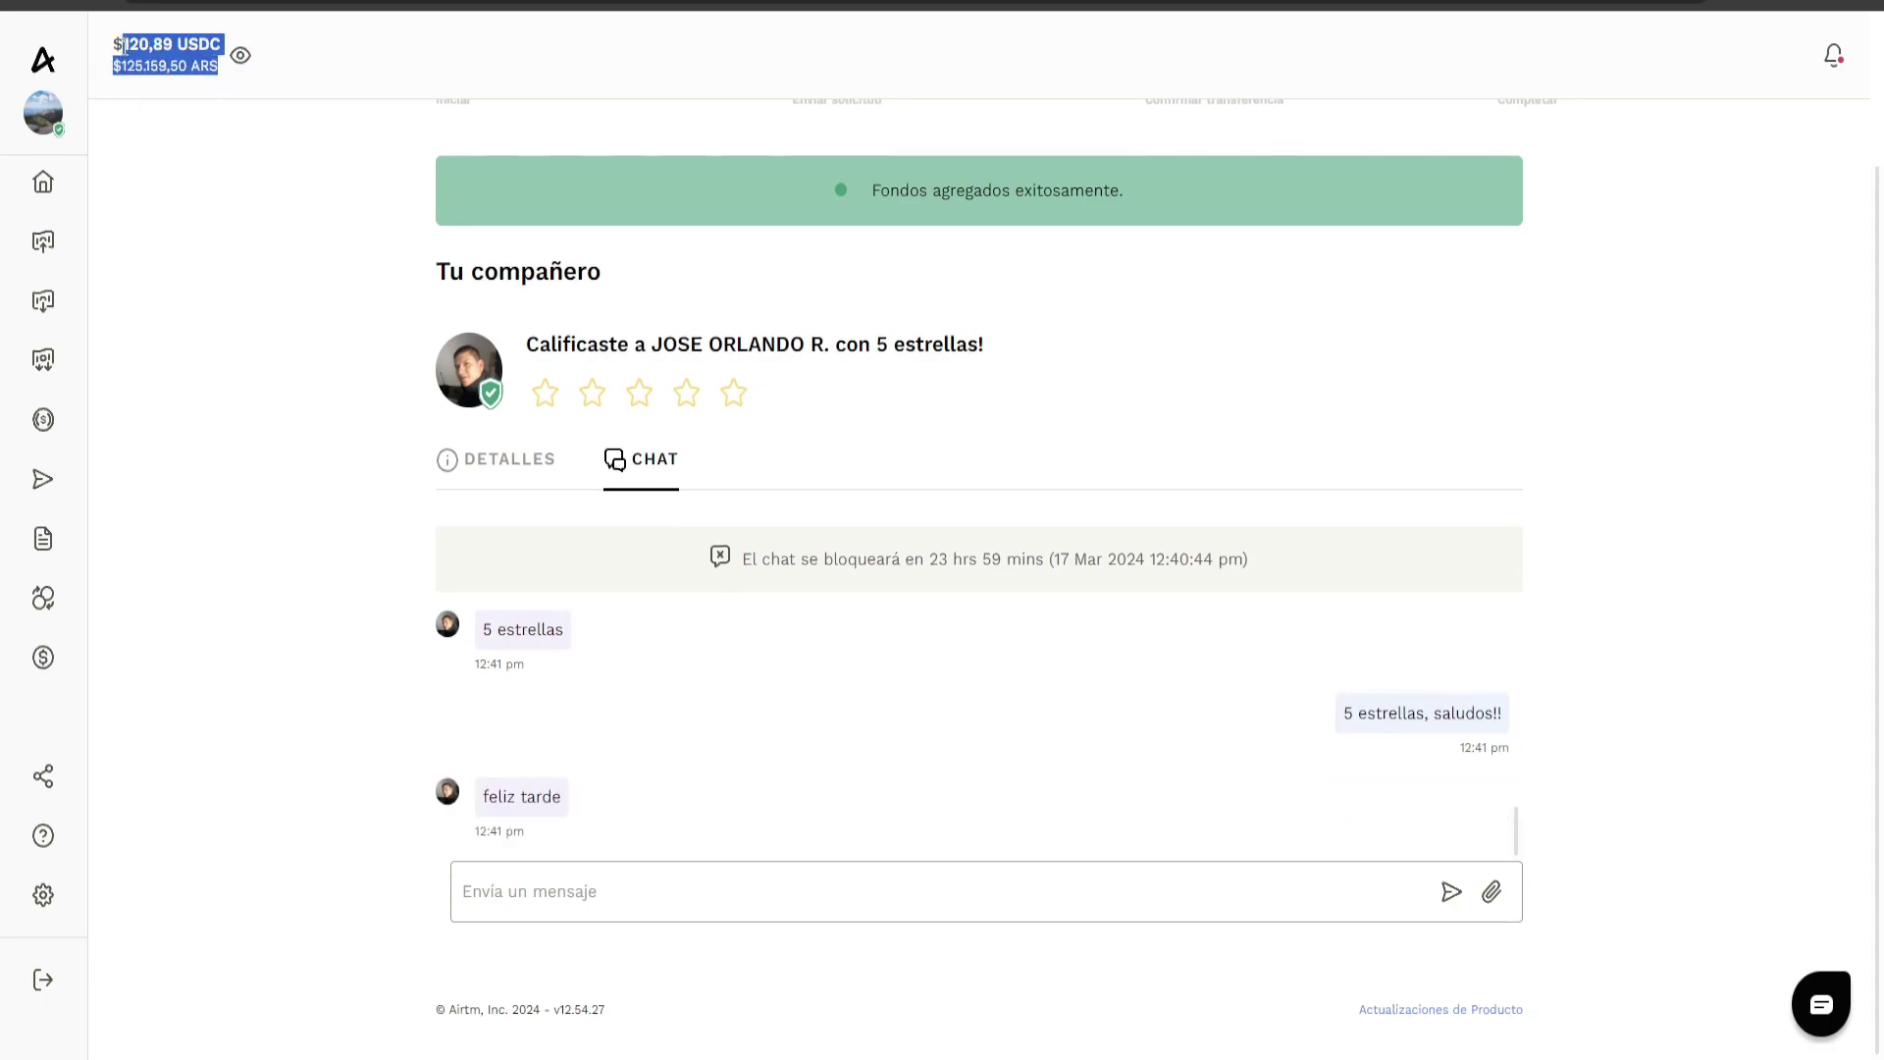
drag(220, 74, 116, 31)
scroll(278, 286, down, 2)
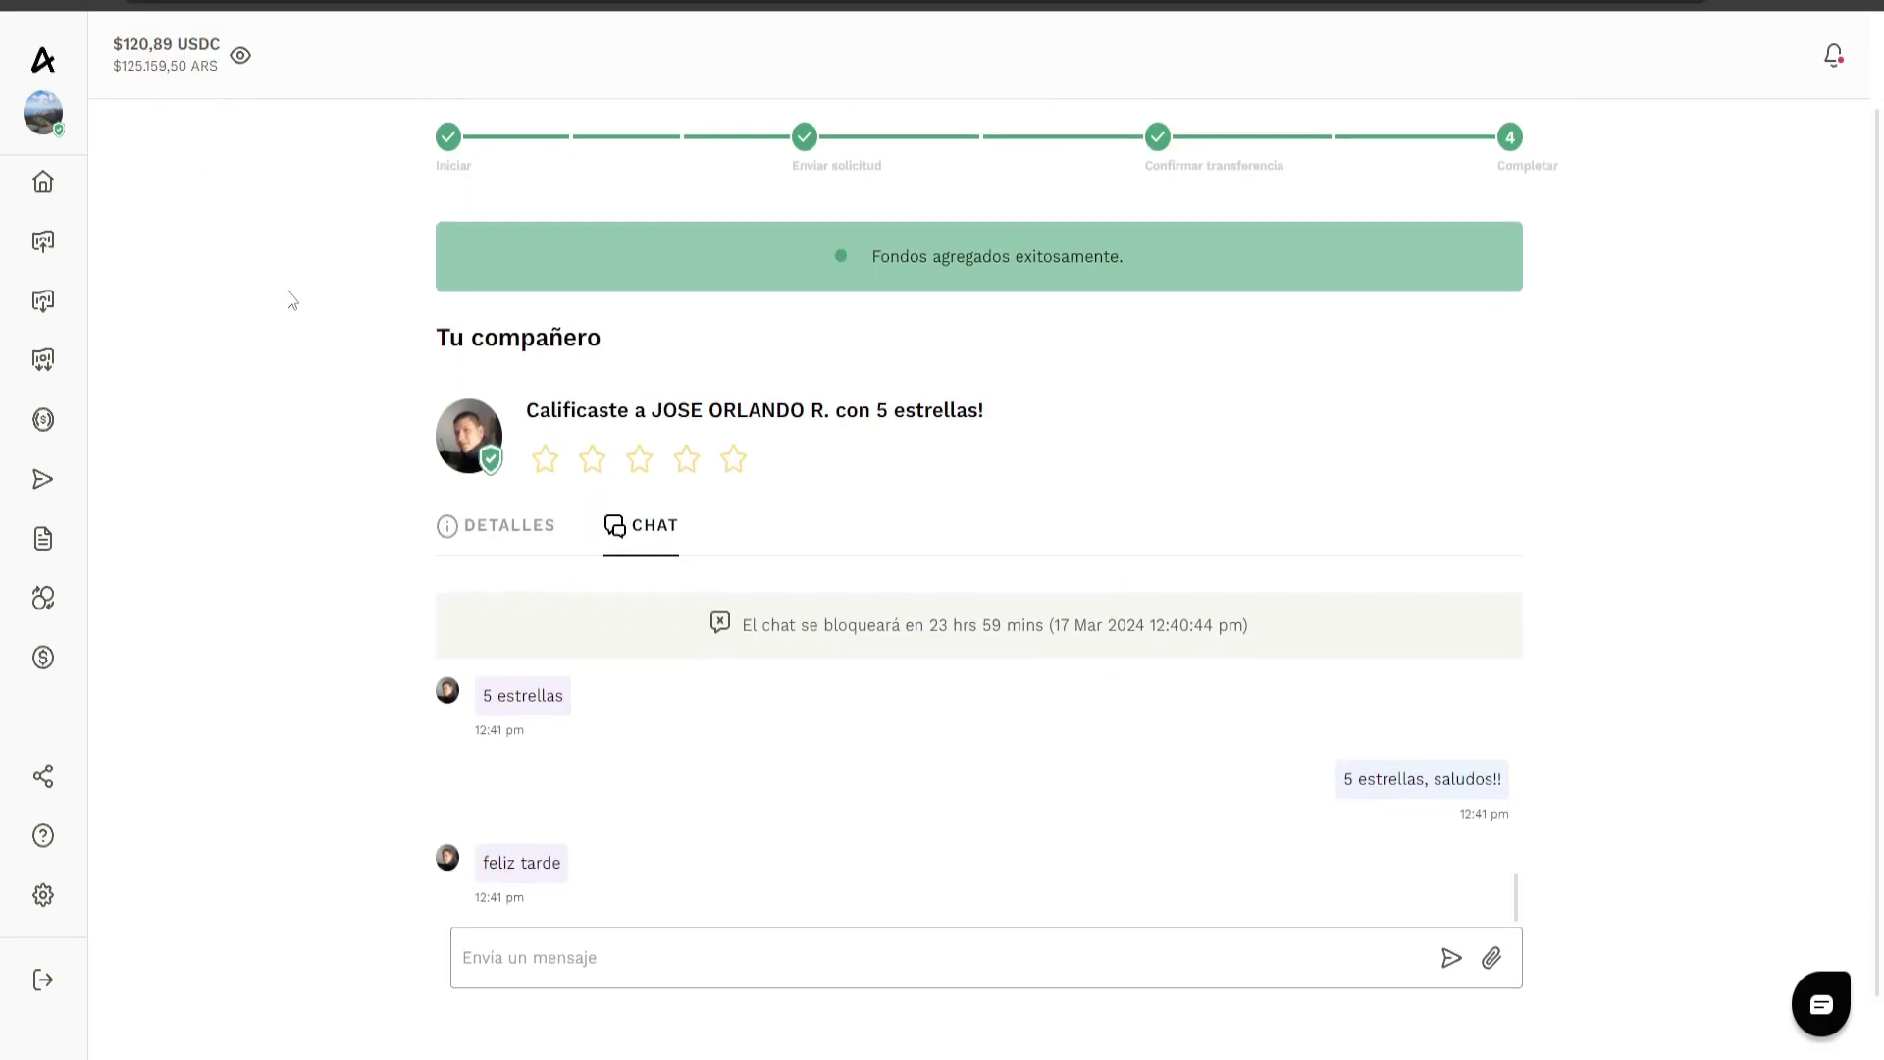
Go to the Airtm home page and open the page for withdrawing funds.
click(50, 182)
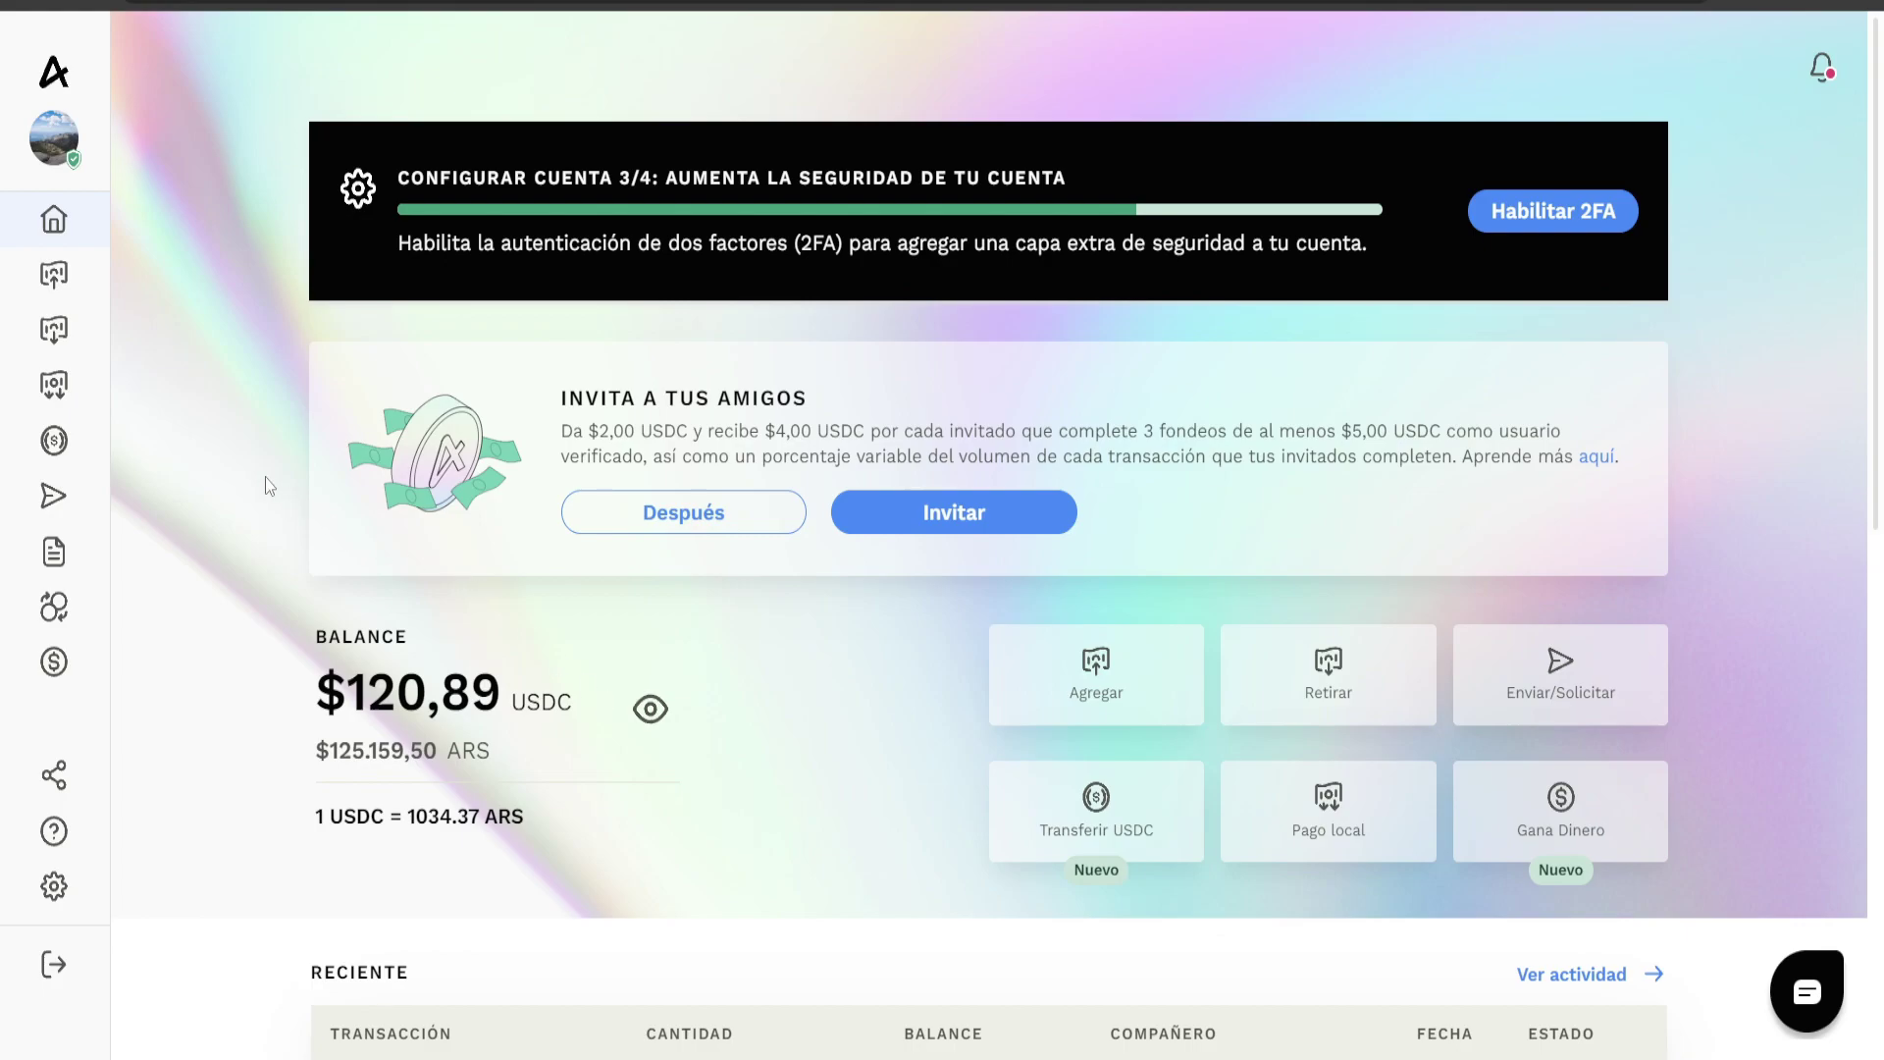
mouse_move(89, 338)
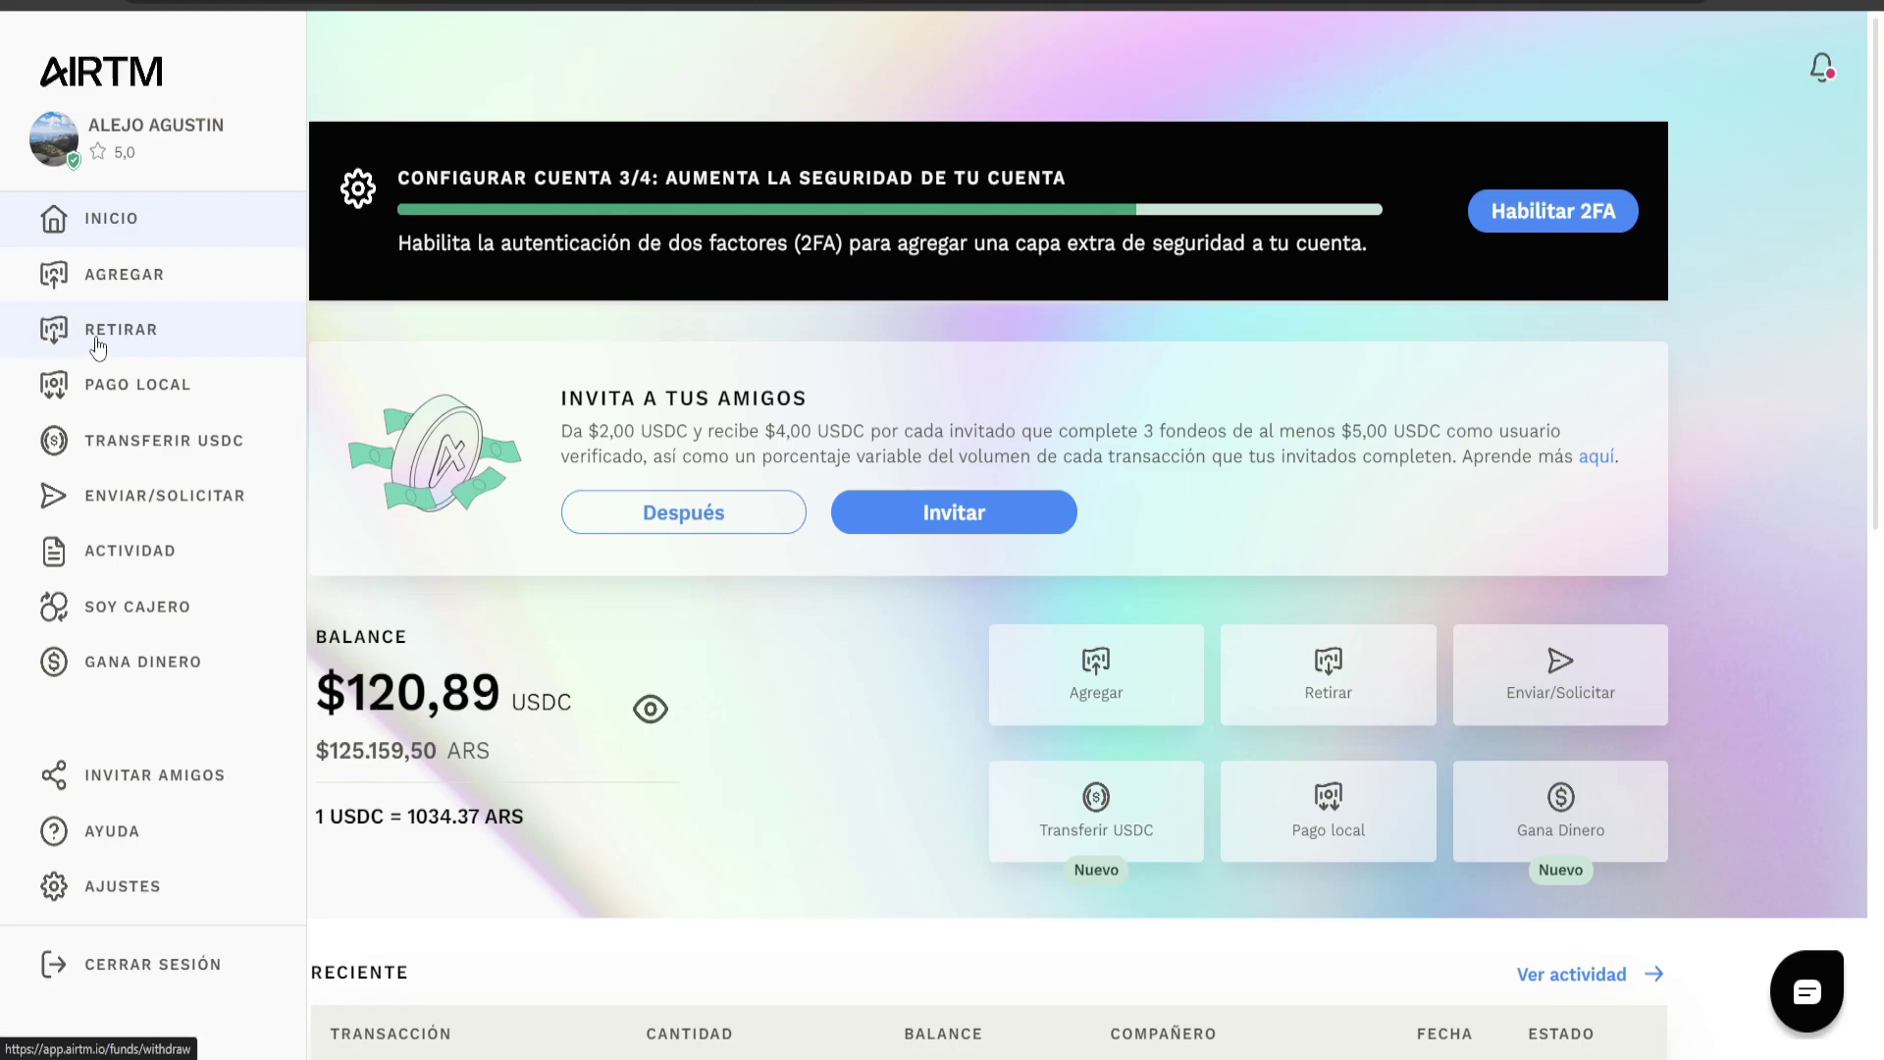
click(90, 336)
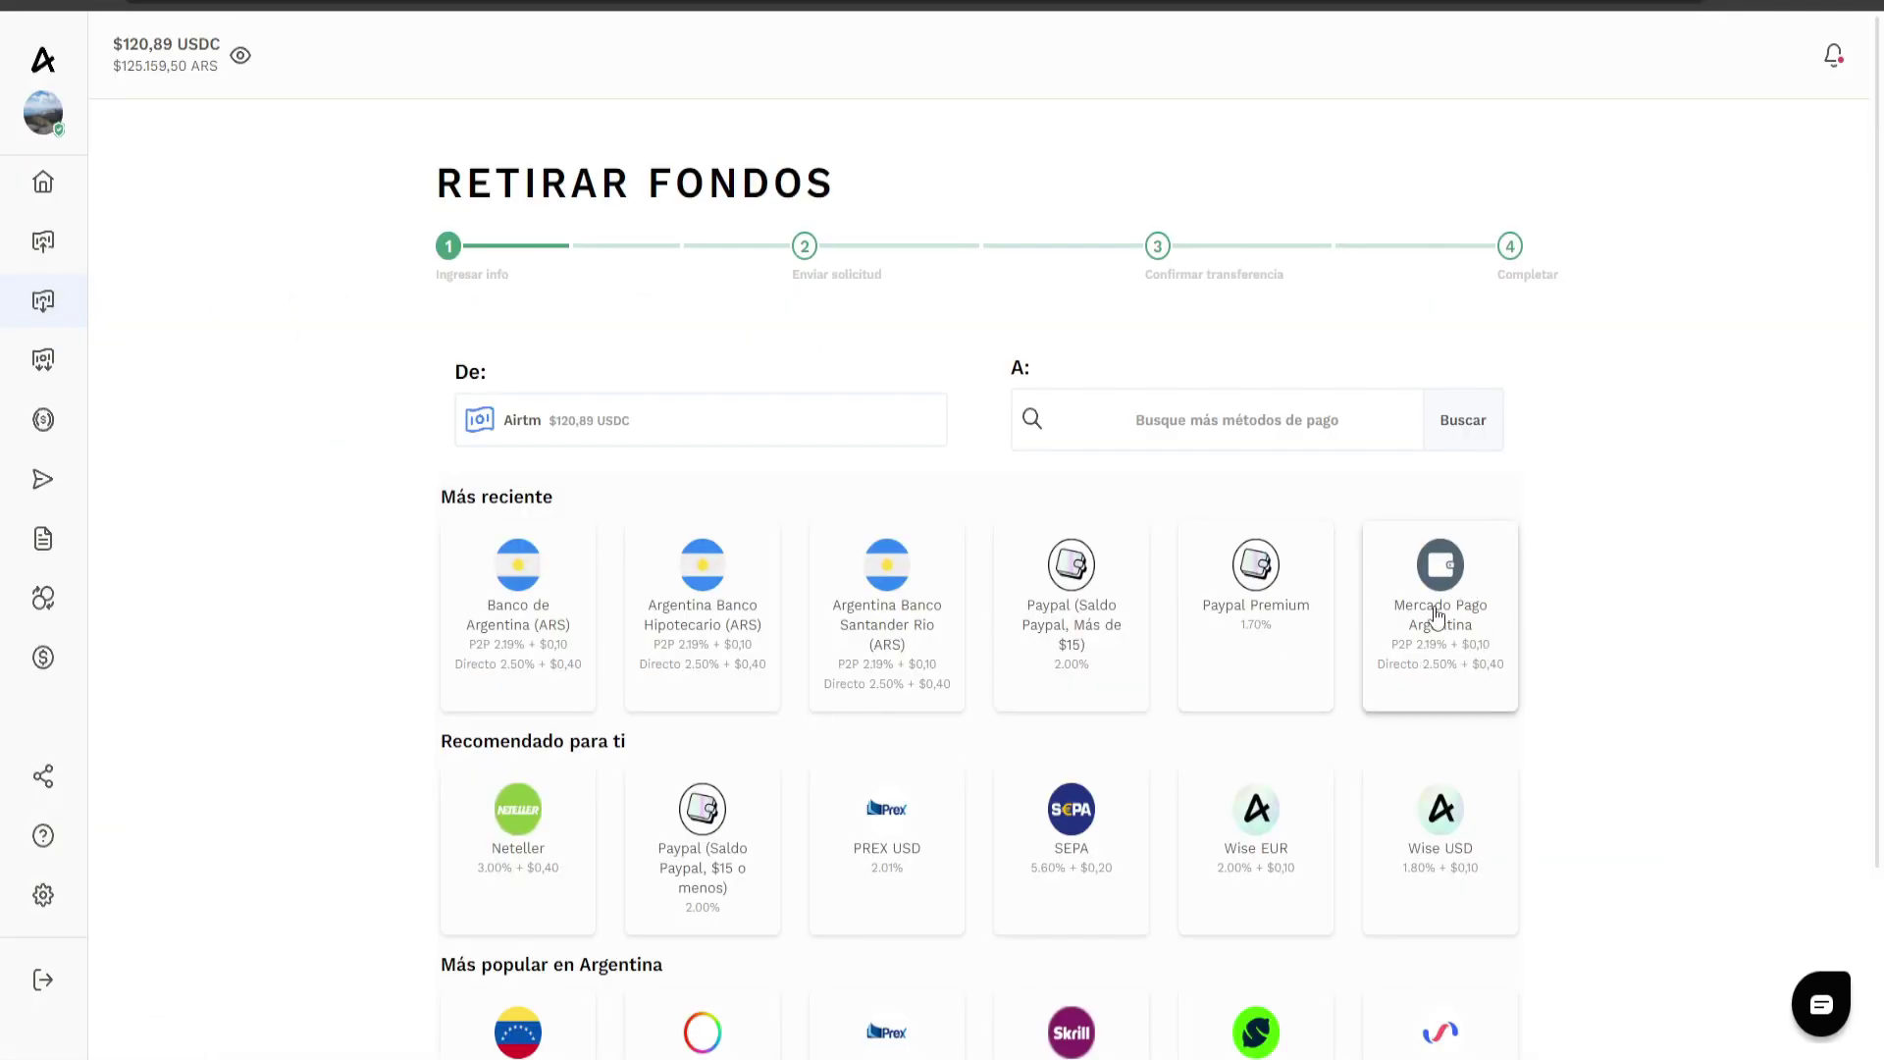